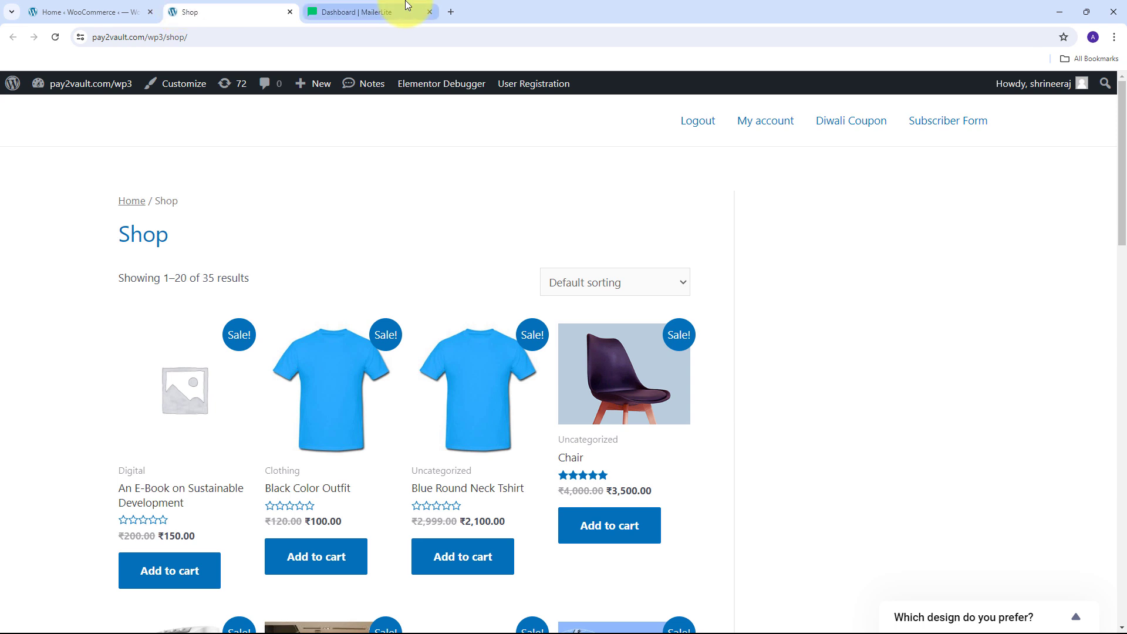
Switch to the MailerLite dashboard tab, which shows 17 active subscribers
{"action": "left_click", "coordinate": [388, 11]}
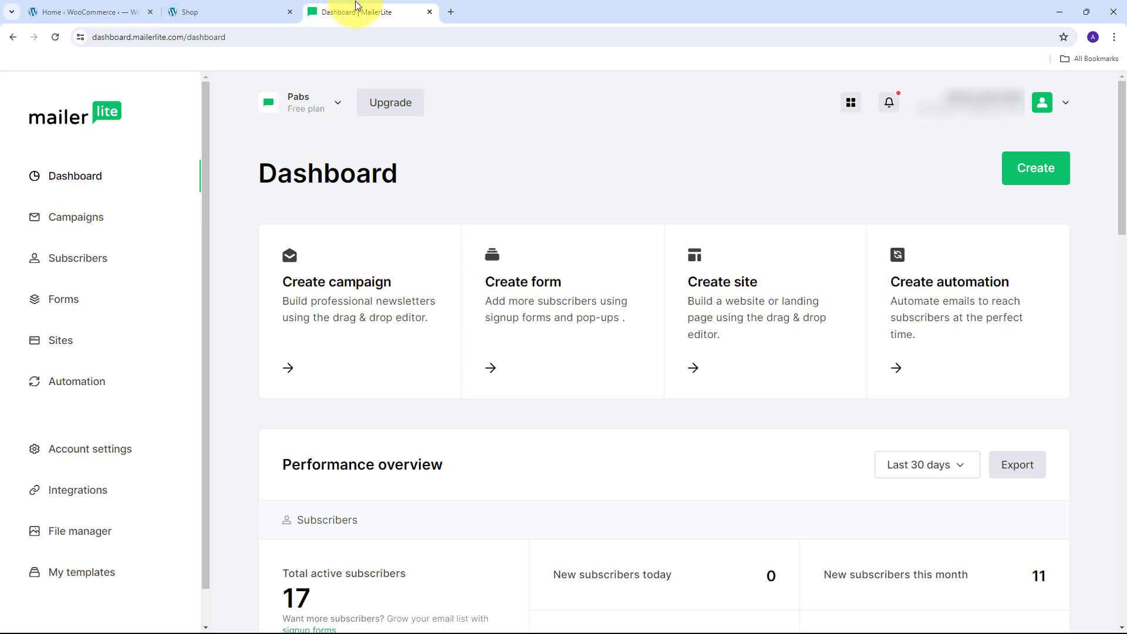
Compare the shop page, the WooCommerce admin home and the MailerLite dashboard tabs
{"action": "left_click", "coordinate": [247, 10]}
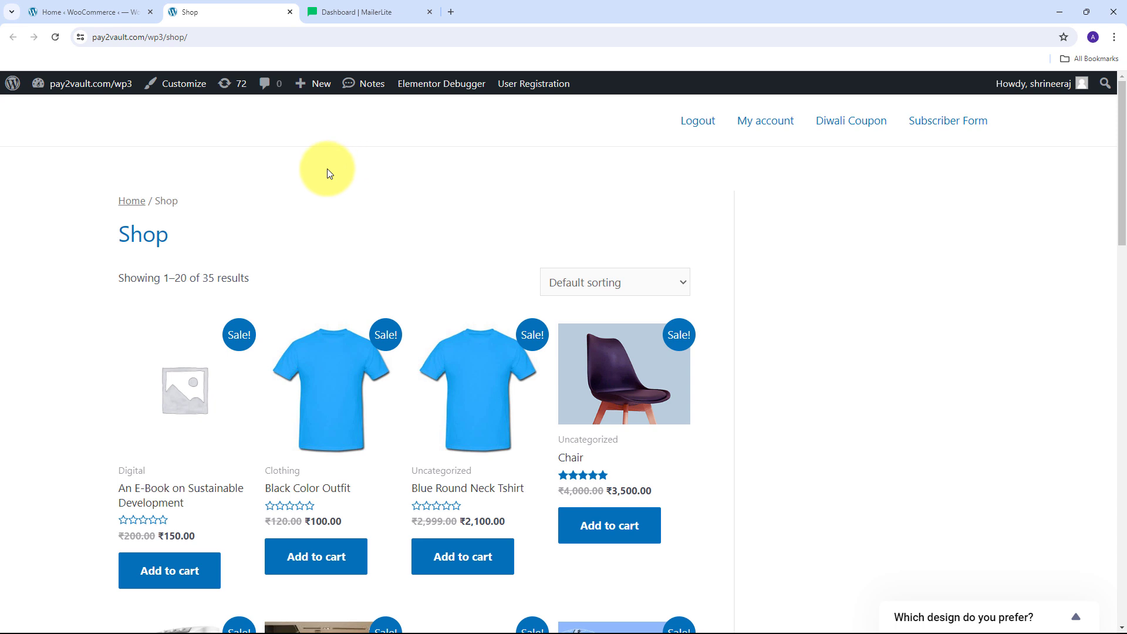
{"action": "left_click", "coordinate": [412, 8]}
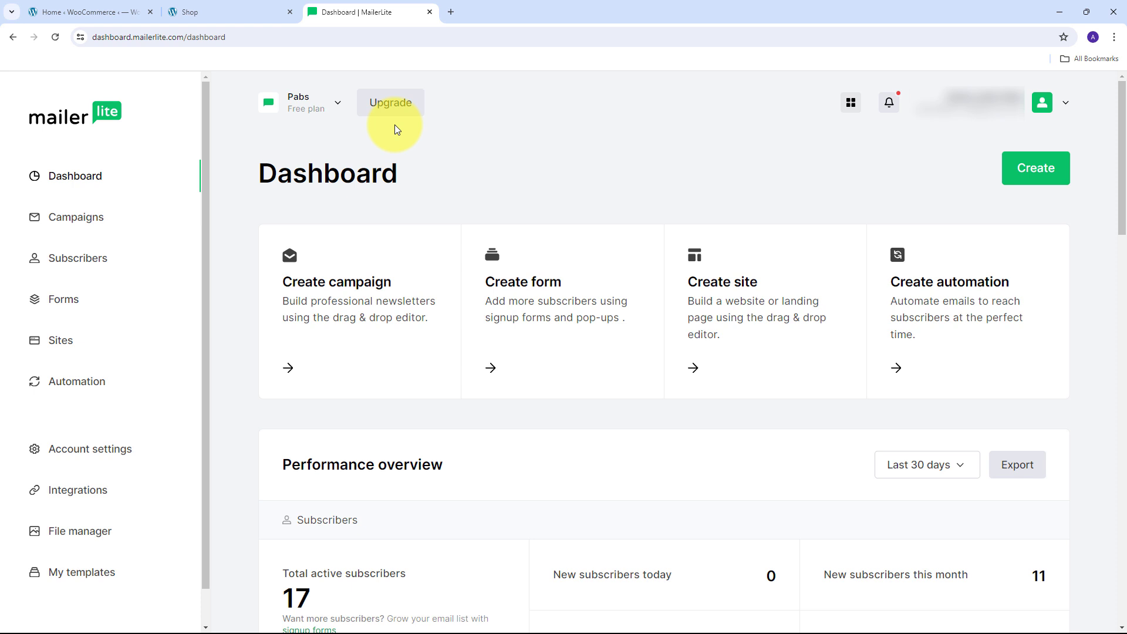
{"action": "left_click", "coordinate": [247, 11]}
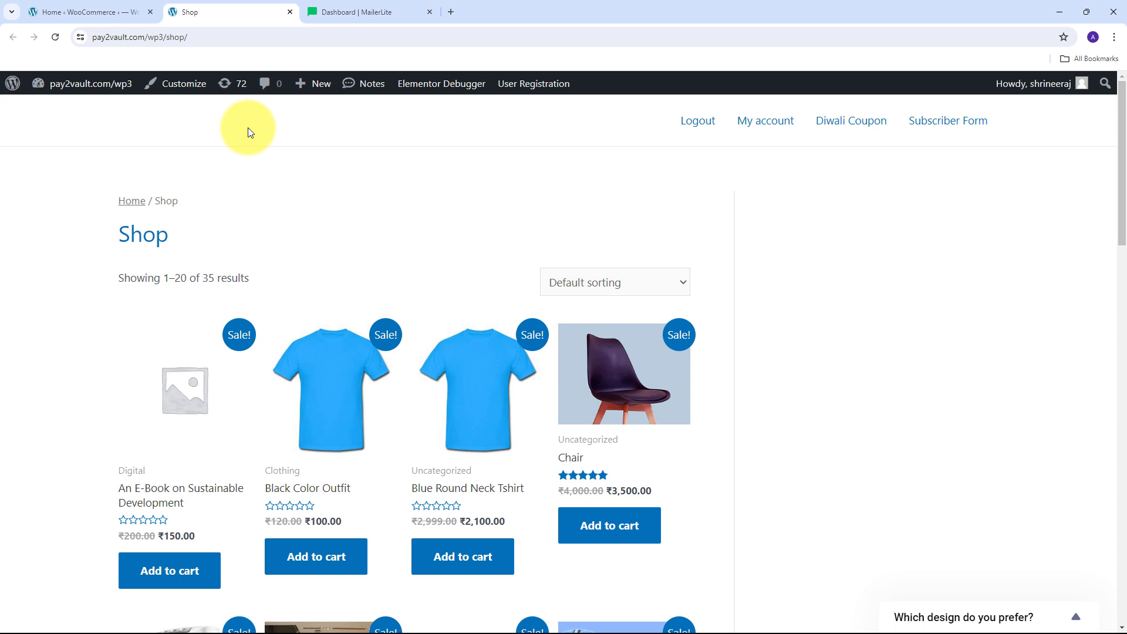
{"action": "left_click", "coordinate": [316, 11]}
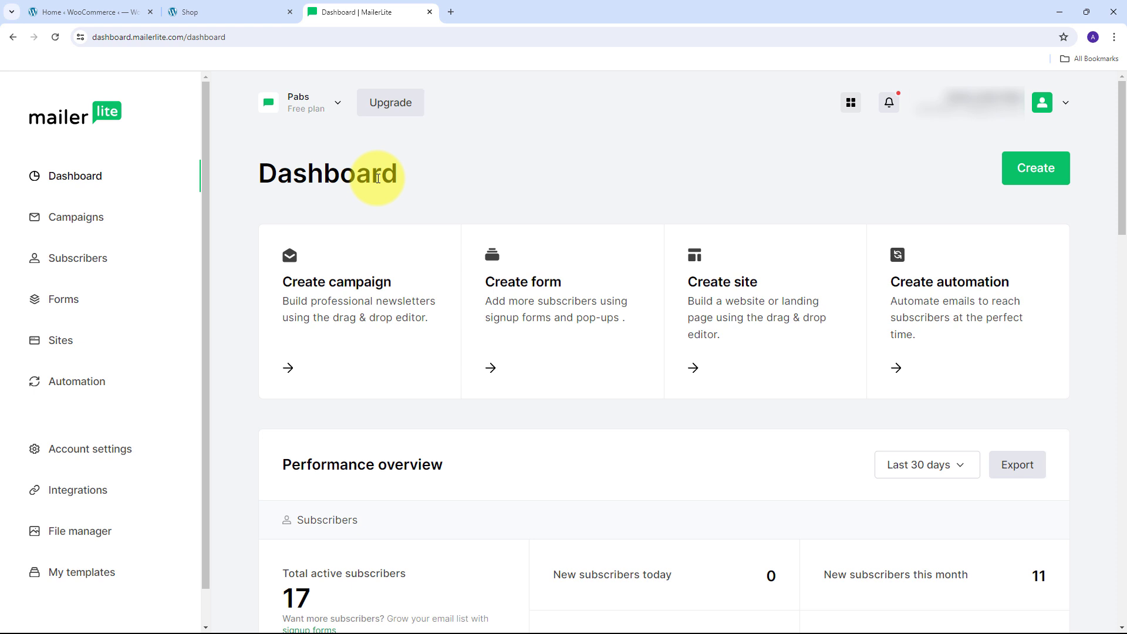
{"action": "left_click", "coordinate": [126, 11]}
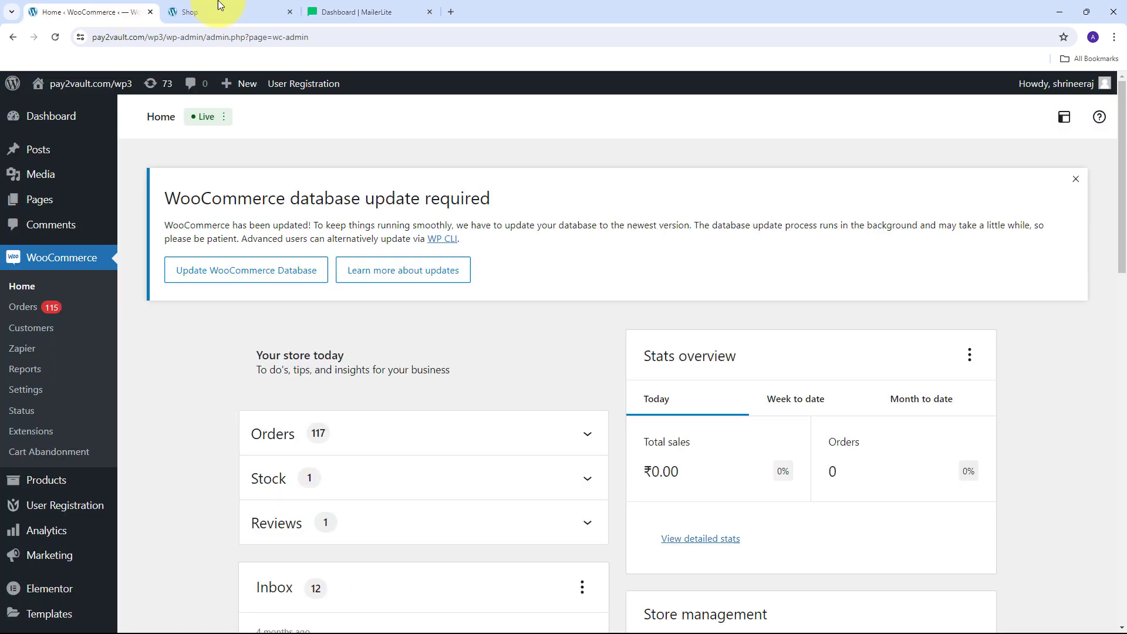
{"action": "left_click", "coordinate": [419, 8]}
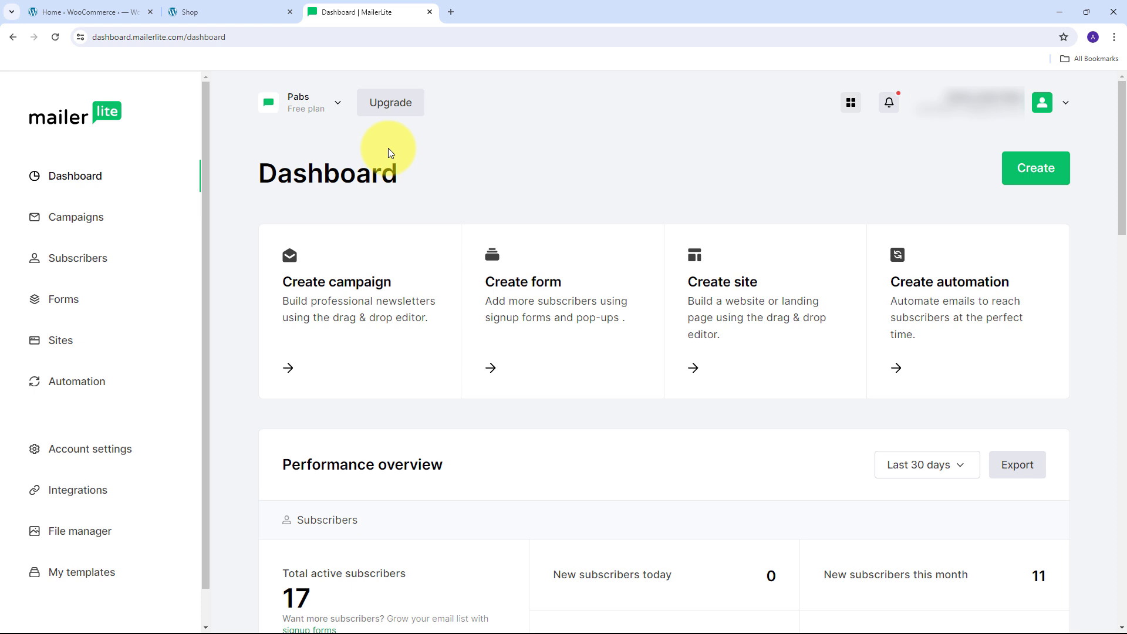
Recheck the shop and WooCommerce admin against MailerLite, then start a blank browser tab
{"action": "left_click", "coordinate": [206, 11]}
{"action": "left_click", "coordinate": [332, 16]}
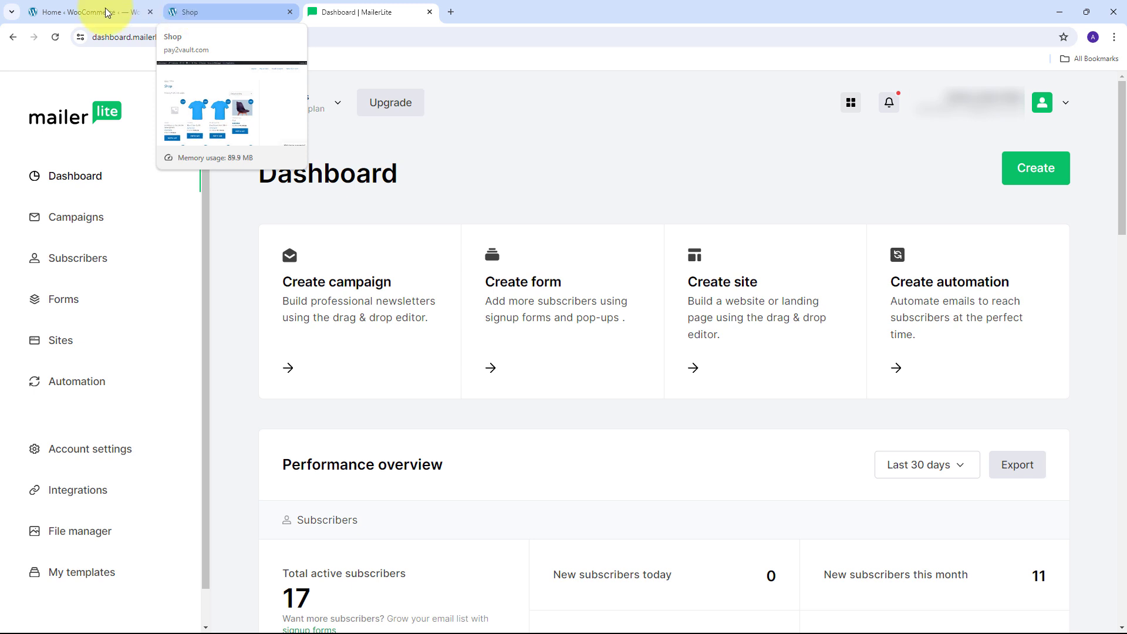
{"action": "left_click", "coordinate": [80, 12]}
{"action": "left_click", "coordinate": [359, 13]}
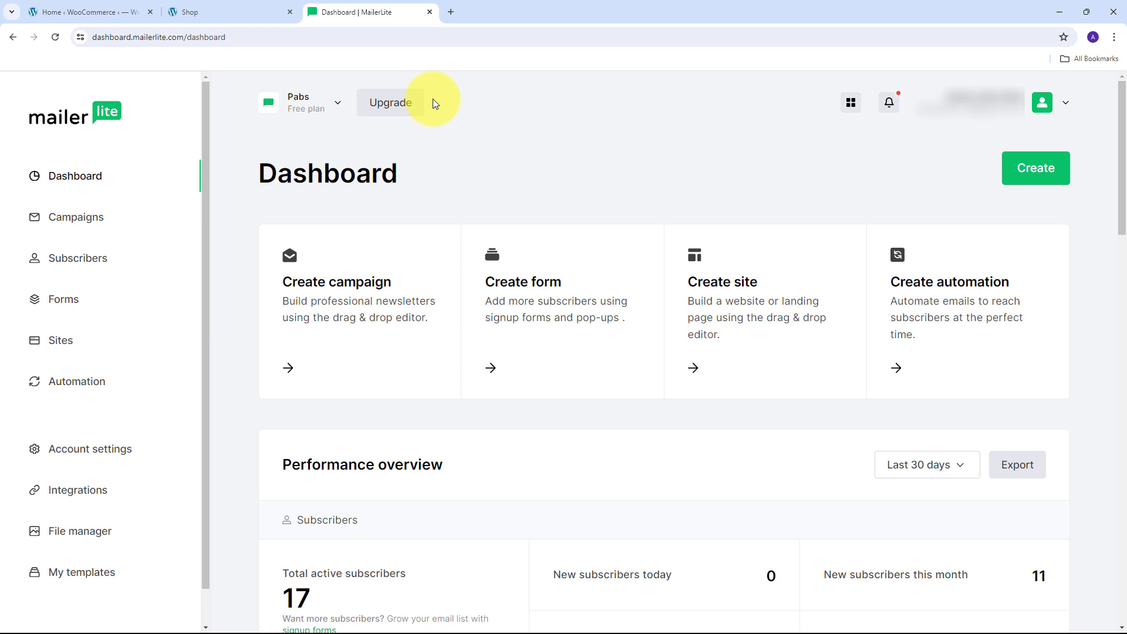
{"action": "left_click", "coordinate": [452, 14]}
Load pabbly.com/connect in the new tab
{"action": "type", "text": "pabbl"}
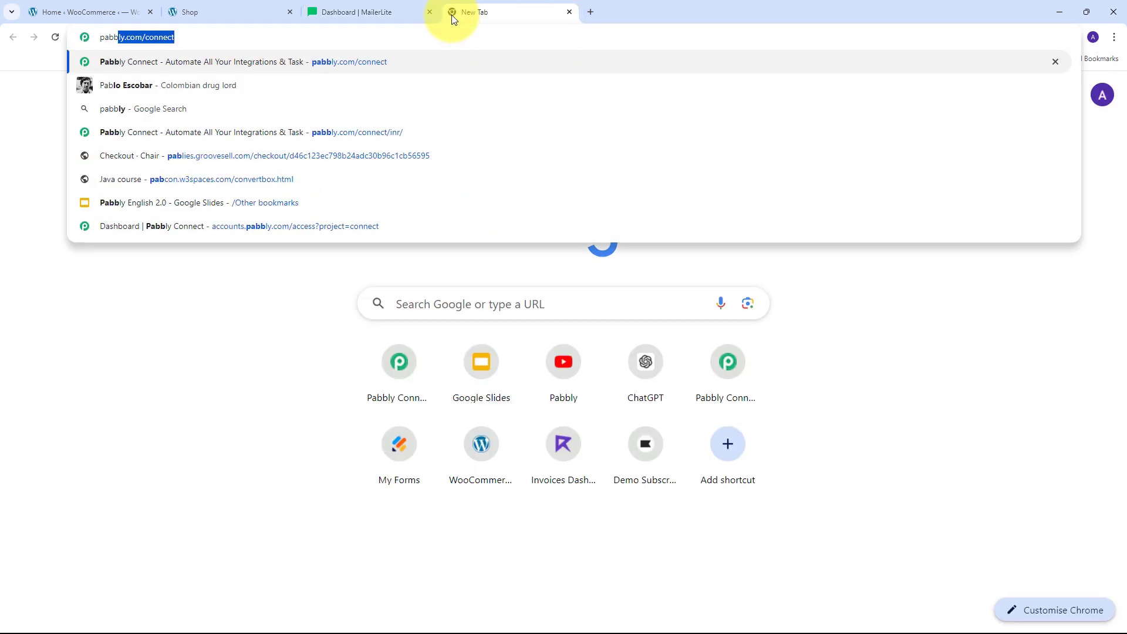
{"action": "type", "text": "y.com"}
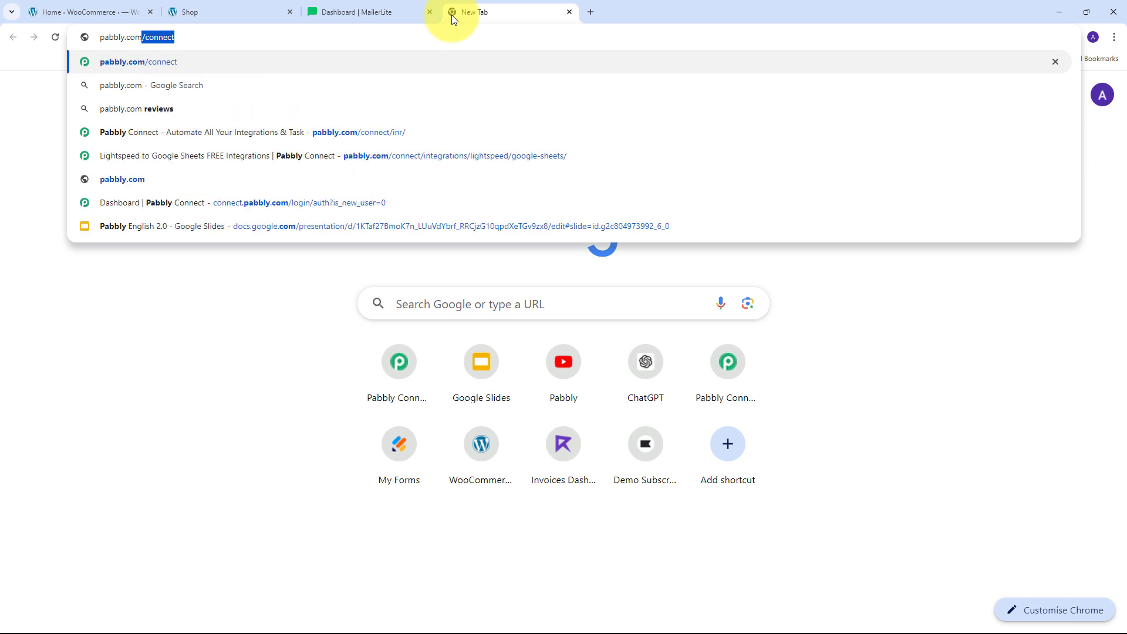
{"action": "type", "text": "/connect"}
{"action": "key", "text": "Return"}
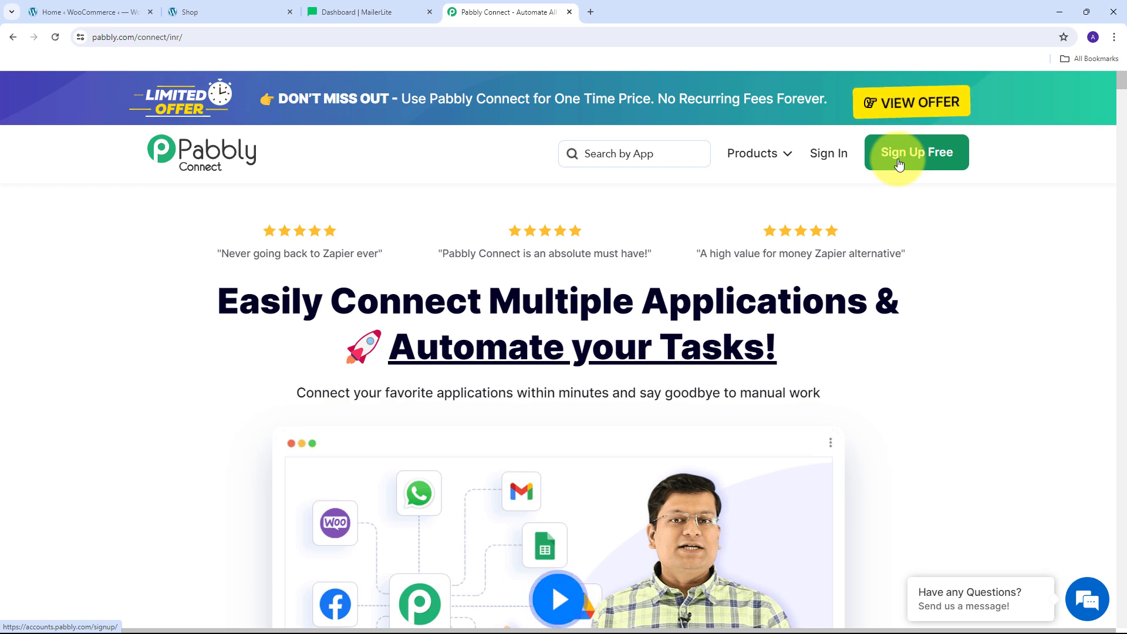
Sign in to Pabbly and launch the Pabbly Connect app from All Pabbly Apps
{"action": "left_click", "coordinate": [836, 163]}
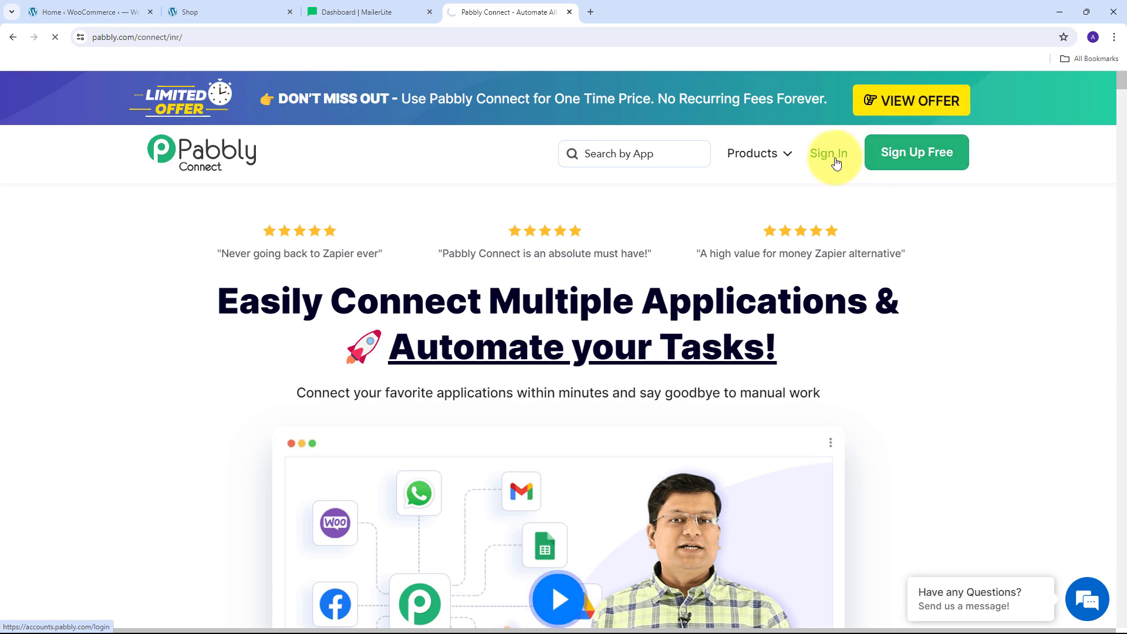
{"action": "scroll", "coordinate": [421, 203], "scroll_direction": "down", "scroll_amount": 3}
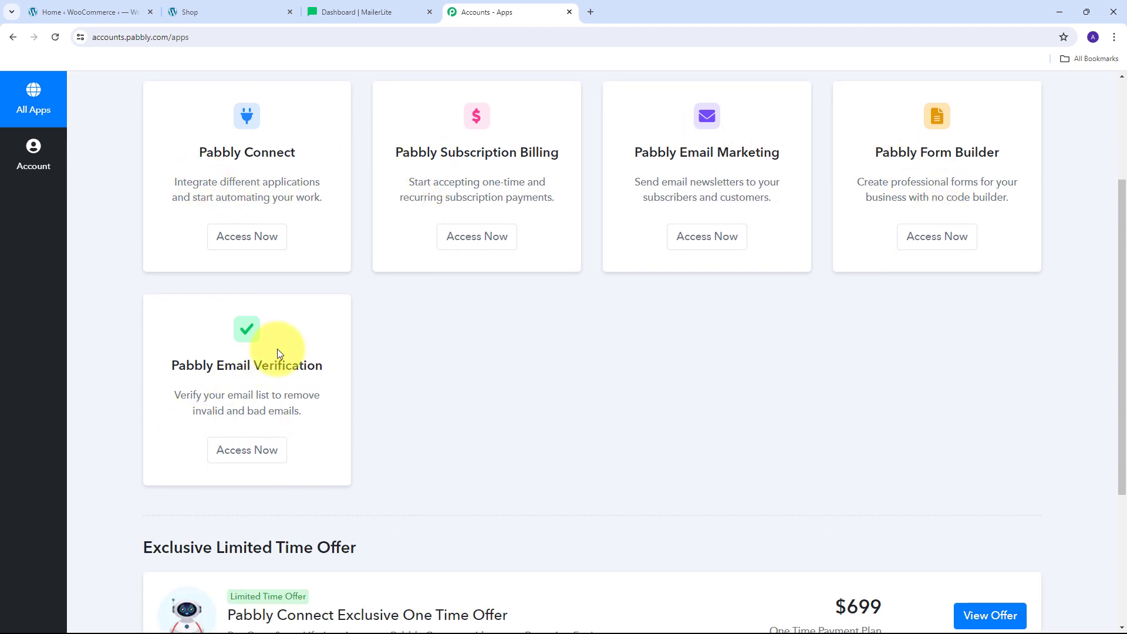
{"action": "scroll", "coordinate": [279, 347], "scroll_direction": "up", "scroll_amount": 2}
{"action": "left_click_drag", "start_coordinate": [197, 270], "coordinate": [291, 272]}
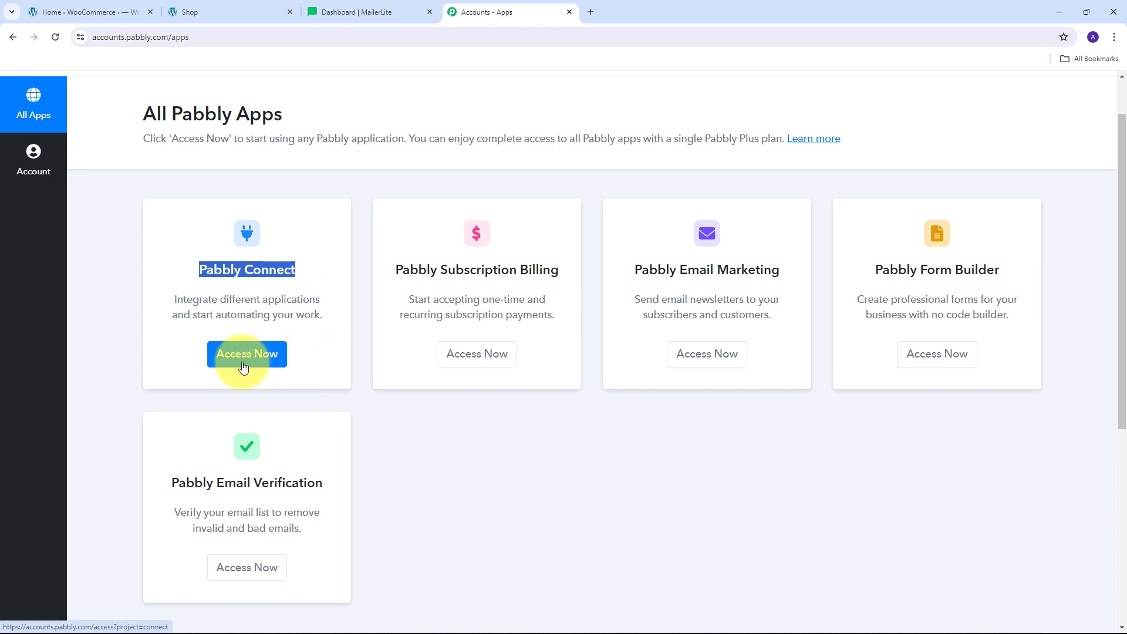
{"action": "left_click", "coordinate": [261, 358]}
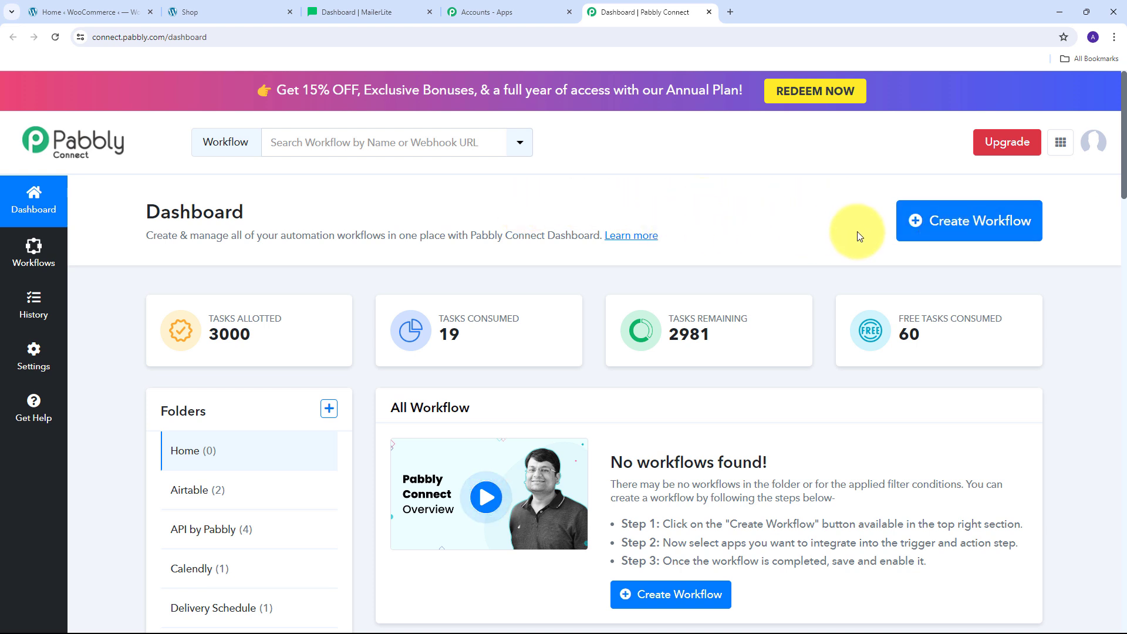
Create a workflow named 'Create Subscriber in MailerLite Group on WooCommerce Order' in the WooCommerce folder
{"action": "left_click", "coordinate": [943, 222]}
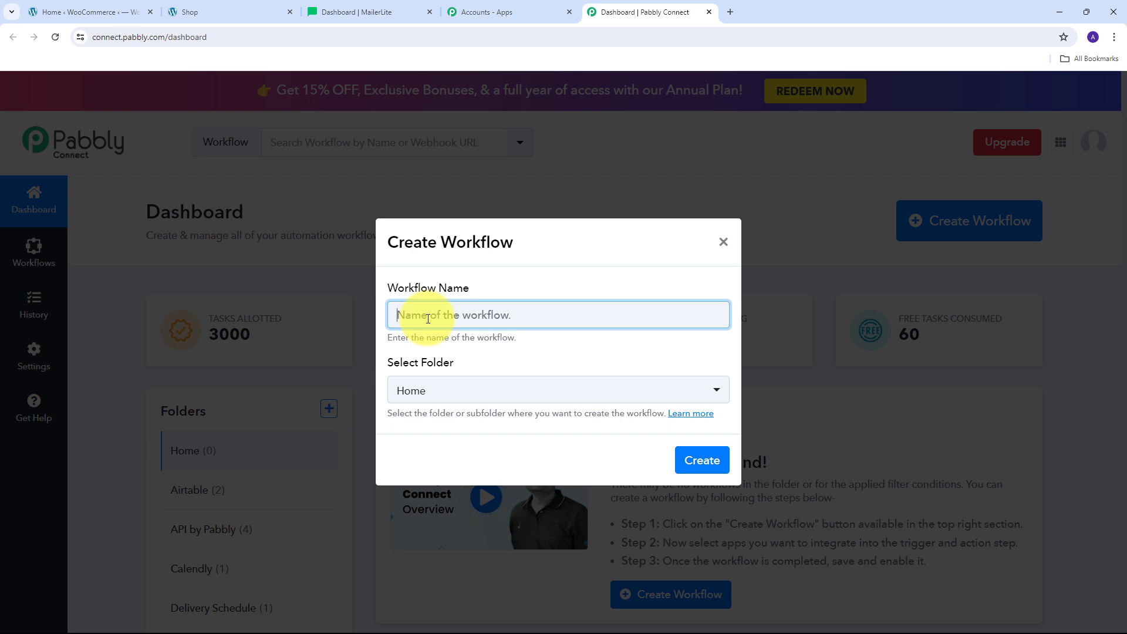
{"action": "type", "text": "Create Subscriber in MailerLite Group on WooCommerce Order"}
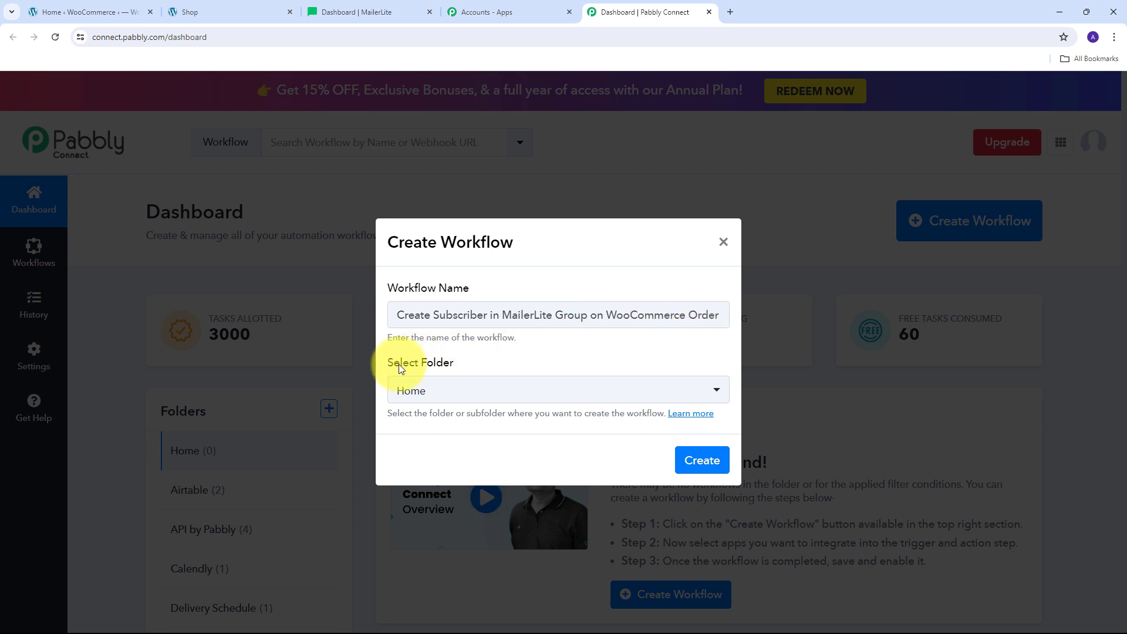
{"action": "left_click", "coordinate": [618, 391]}
{"action": "scroll", "coordinate": [478, 229], "scroll_direction": "down", "scroll_amount": 7}
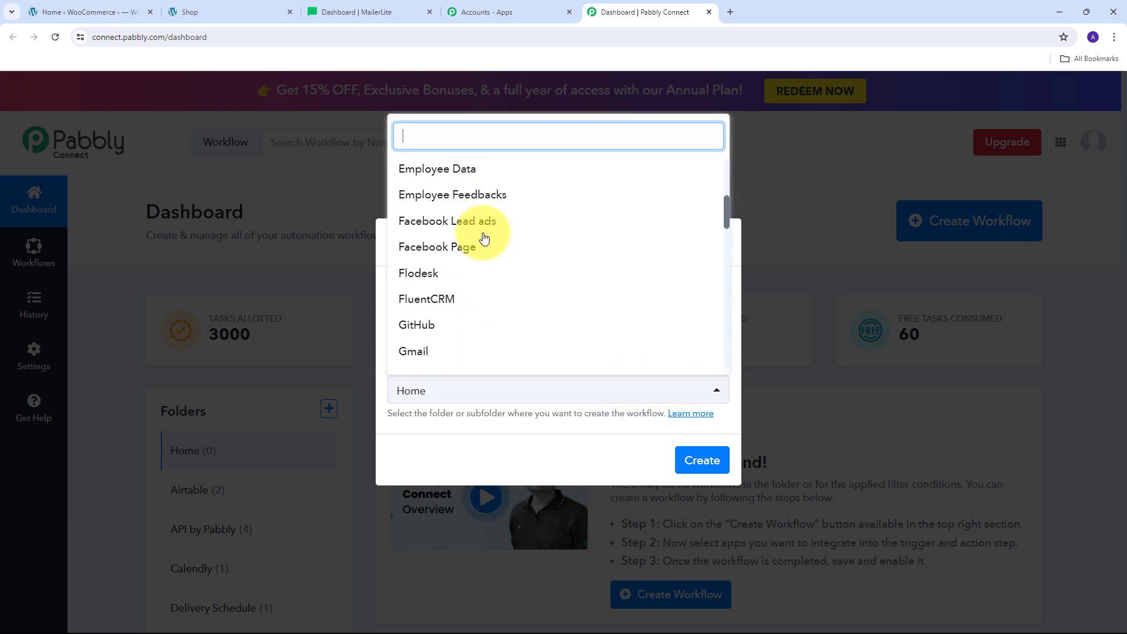
{"action": "scroll", "coordinate": [485, 238], "scroll_direction": "down", "scroll_amount": 6}
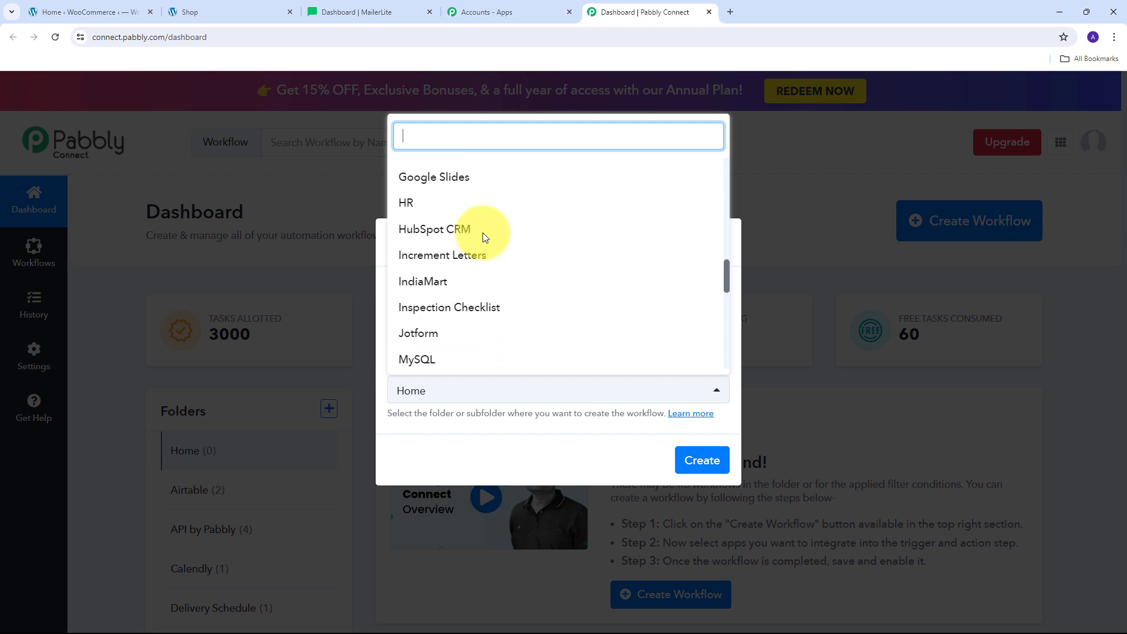
{"action": "scroll", "coordinate": [484, 237], "scroll_direction": "down", "scroll_amount": 8}
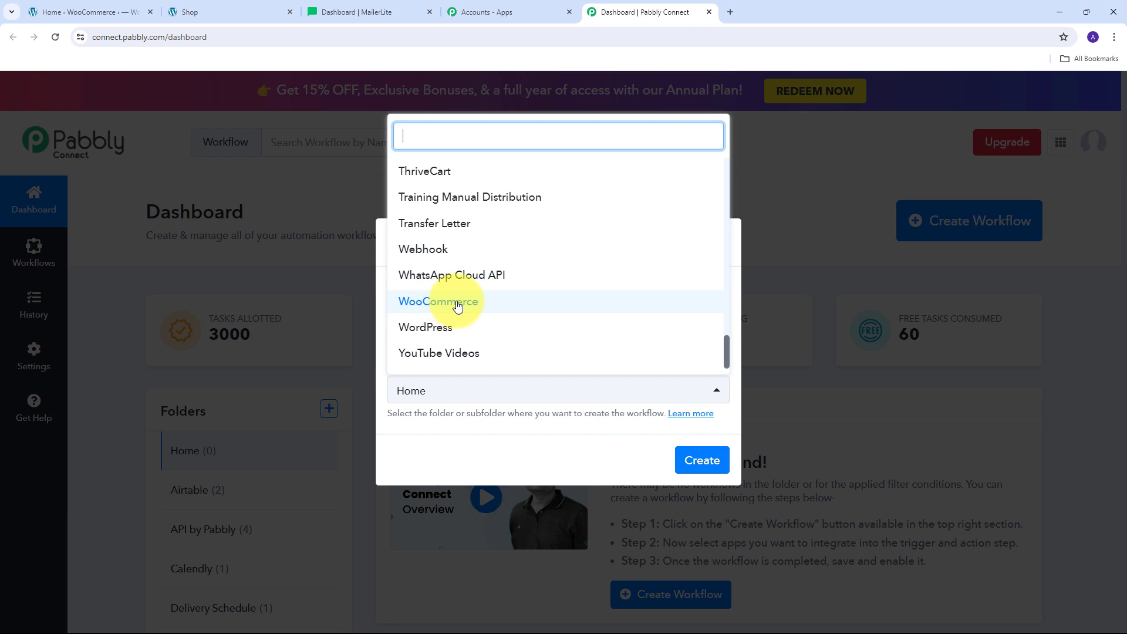
{"action": "left_click", "coordinate": [458, 304]}
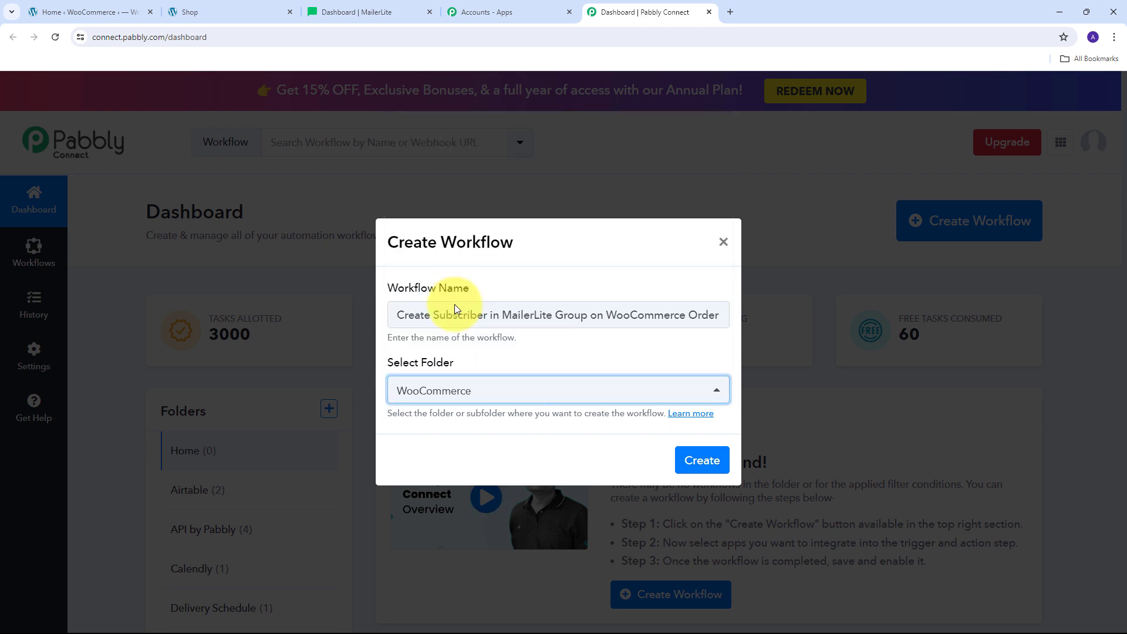
{"action": "left_click", "coordinate": [702, 462]}
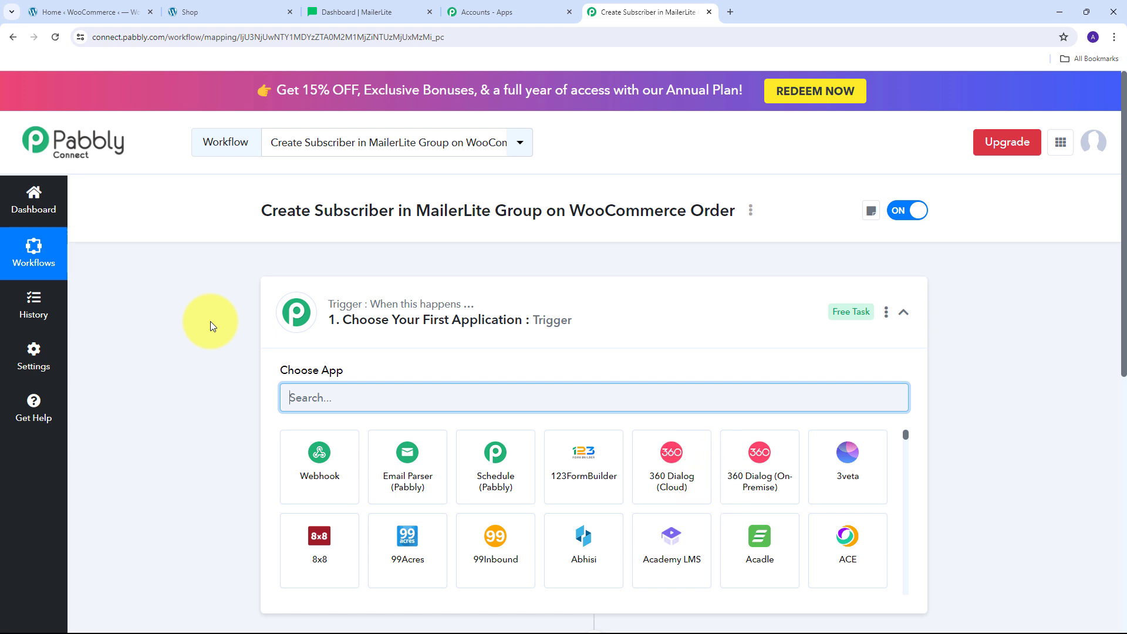
Choose WooCommerce as the trigger app with the New Order Created event
{"action": "scroll", "coordinate": [365, 294], "scroll_direction": "down", "scroll_amount": 3}
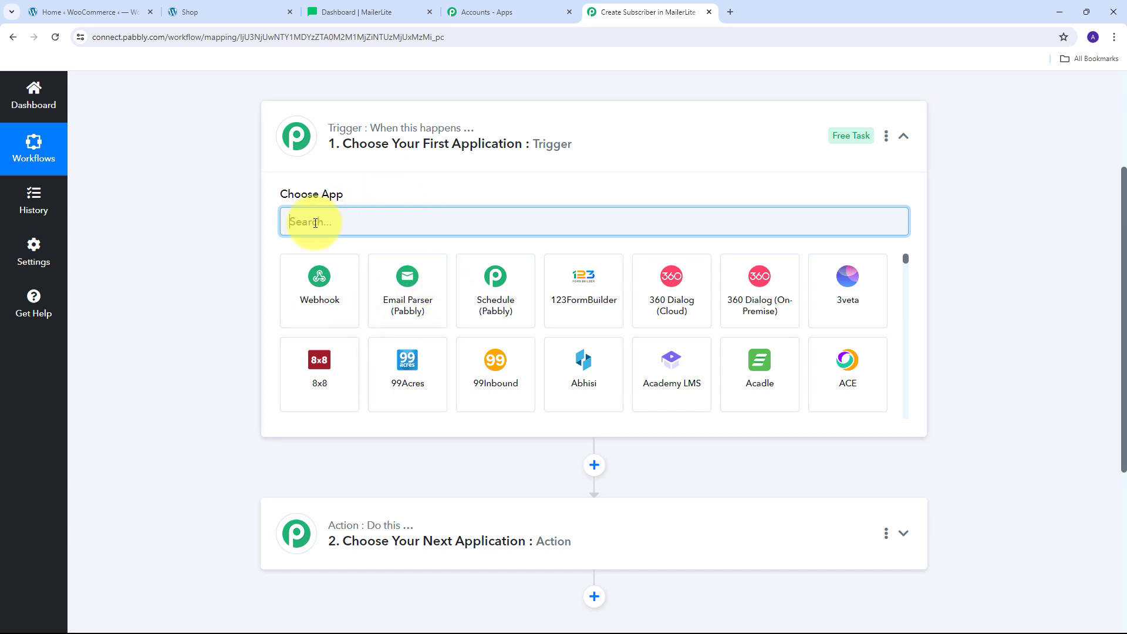
{"action": "type", "text": "W"}
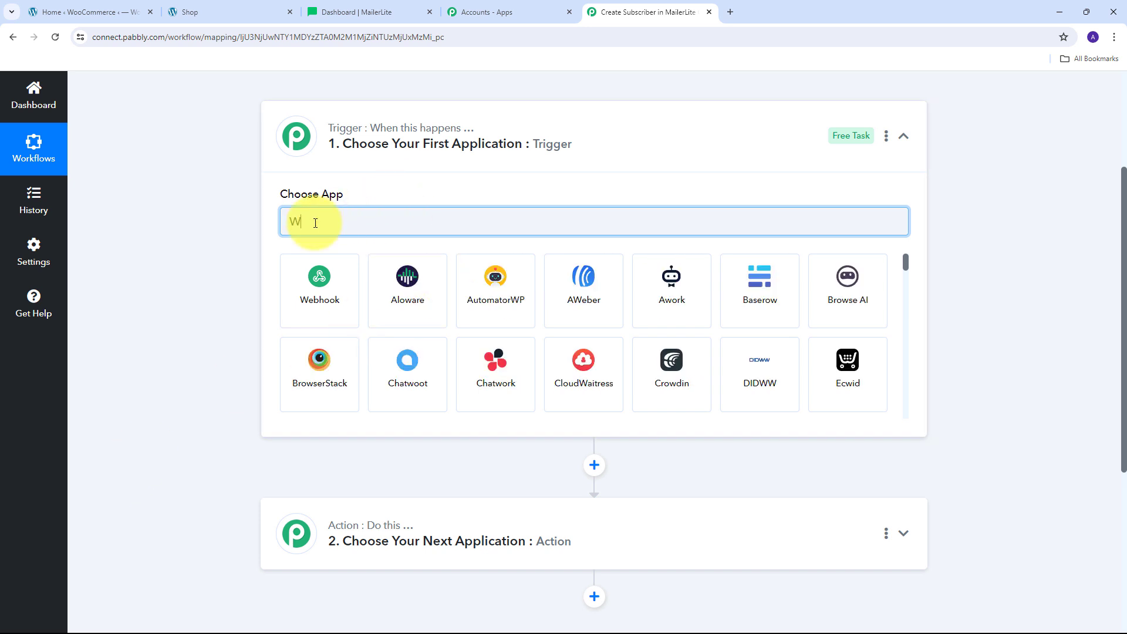
{"action": "type", "text": "ooCommerce"}
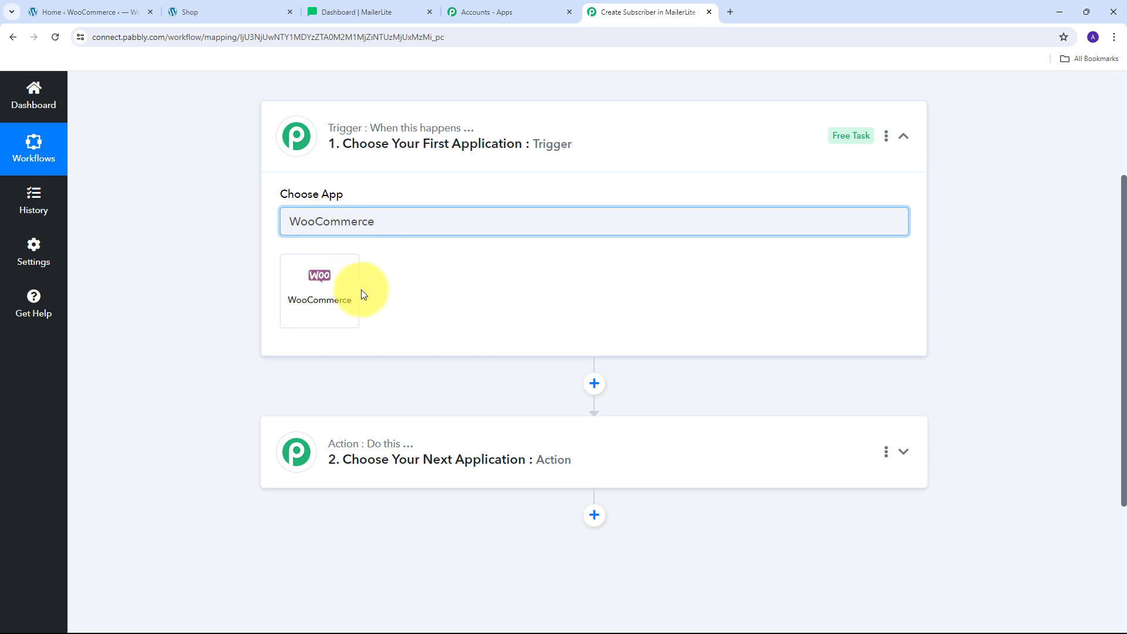
{"action": "left_click", "coordinate": [329, 294]}
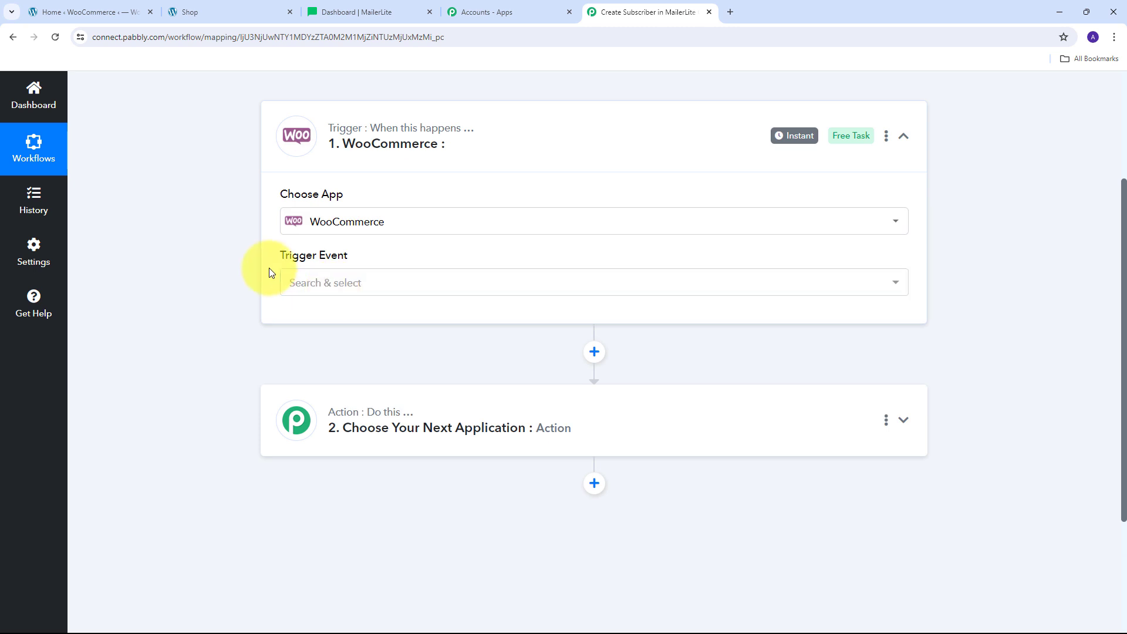
{"action": "left_click", "coordinate": [668, 288]}
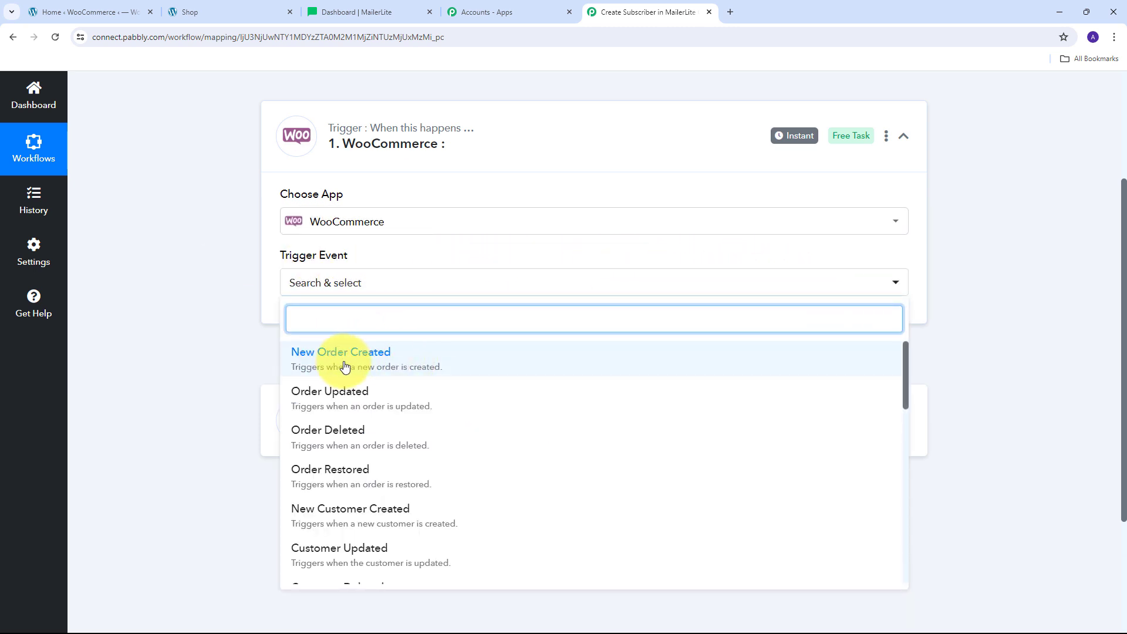
{"action": "left_click", "coordinate": [377, 368]}
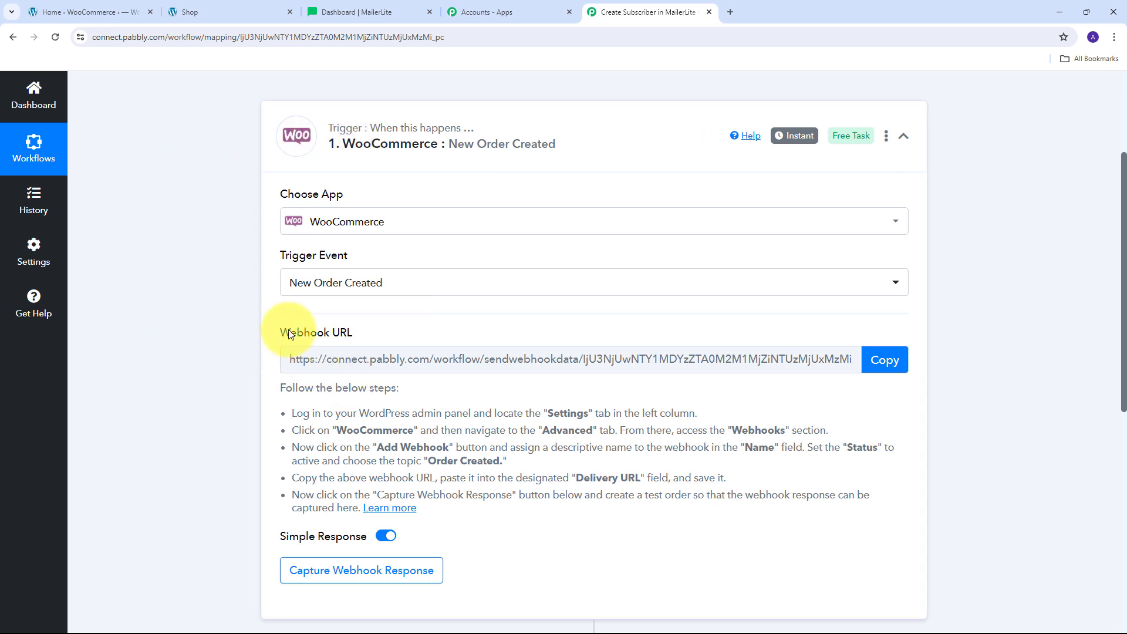
{"action": "left_click_drag", "start_coordinate": [280, 333], "coordinate": [380, 329]}
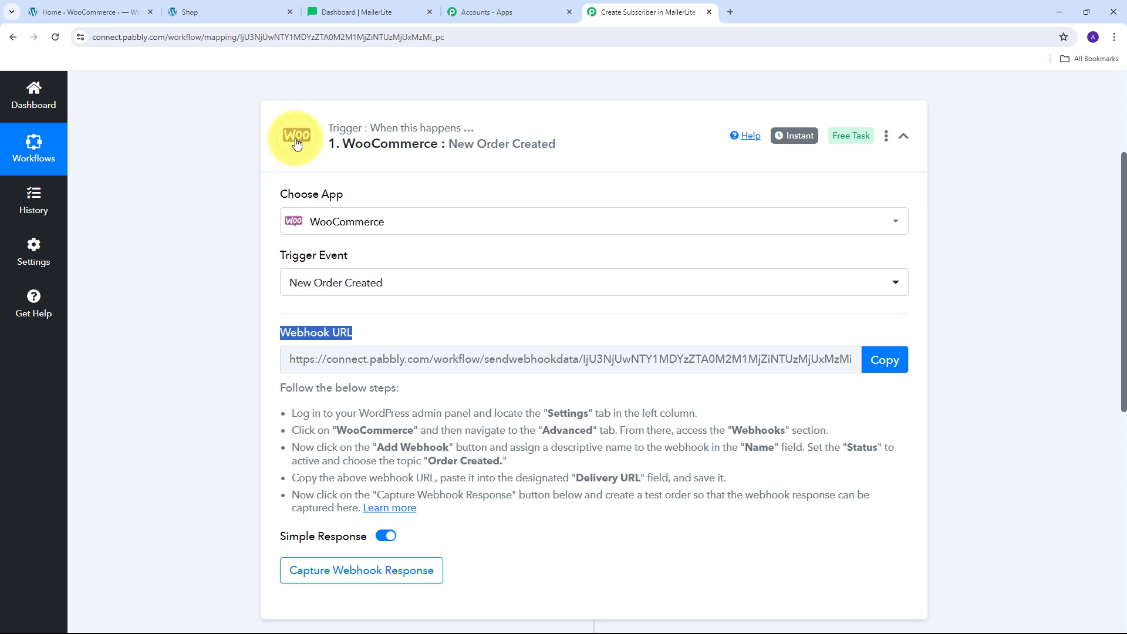
Copy the webhook URL so Pabbly waits for a response, then go to the WooCommerce admin
{"action": "left_click_drag", "start_coordinate": [281, 410], "coordinate": [812, 536]}
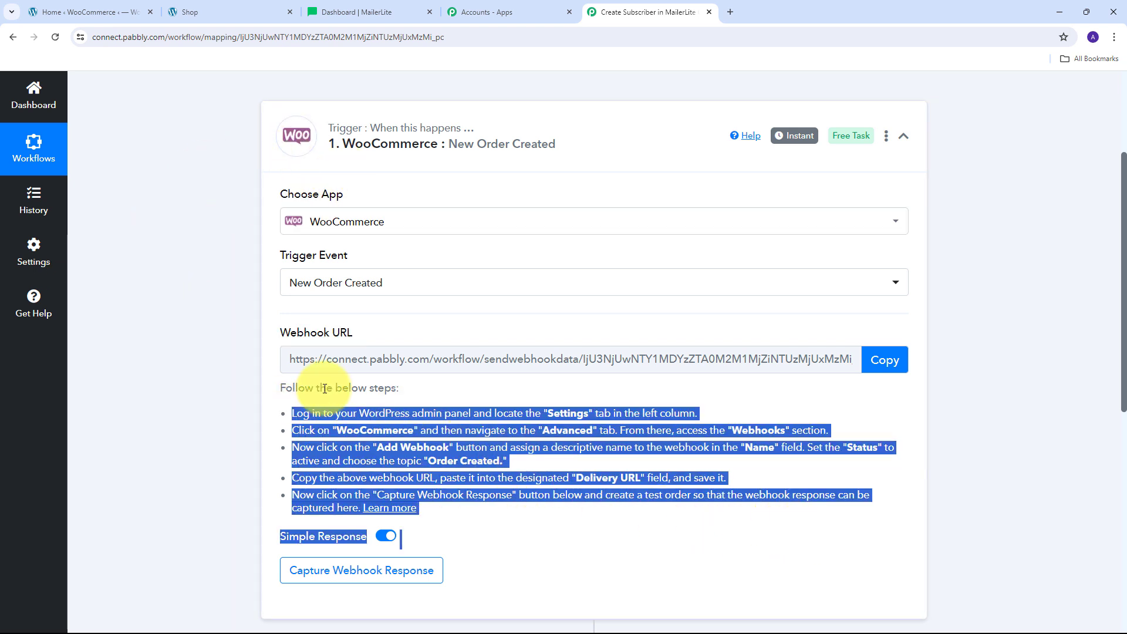
{"action": "left_click", "coordinate": [883, 360]}
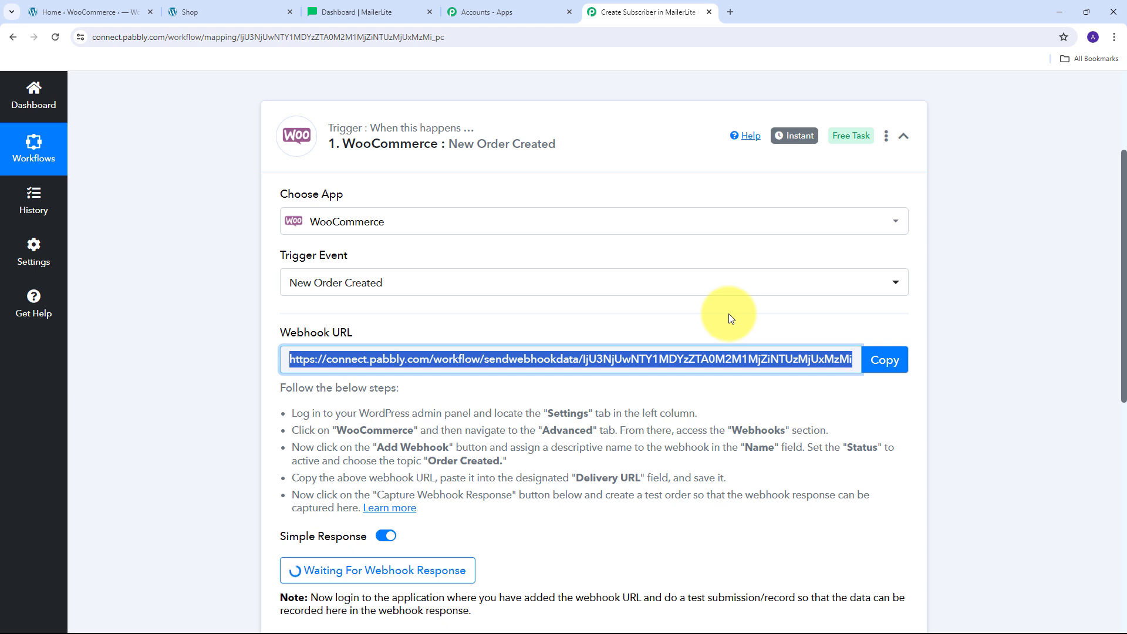
{"action": "left_click", "coordinate": [83, 17]}
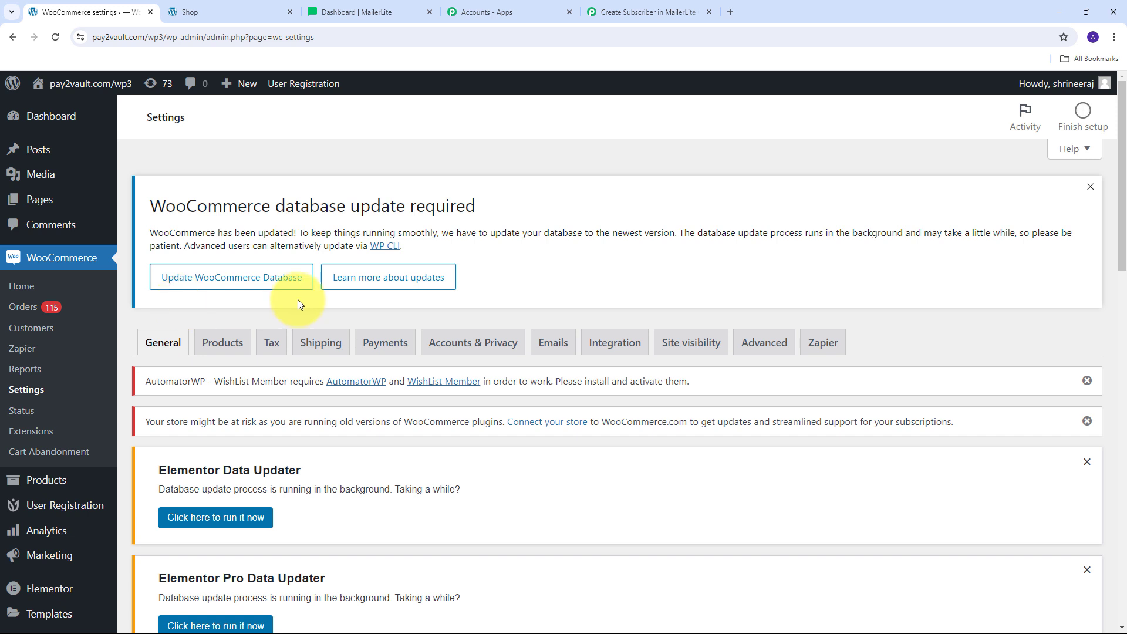
Go to WooCommerce Settings > Advanced > Webhooks and start adding a webhook
{"action": "left_click", "coordinate": [763, 343]}
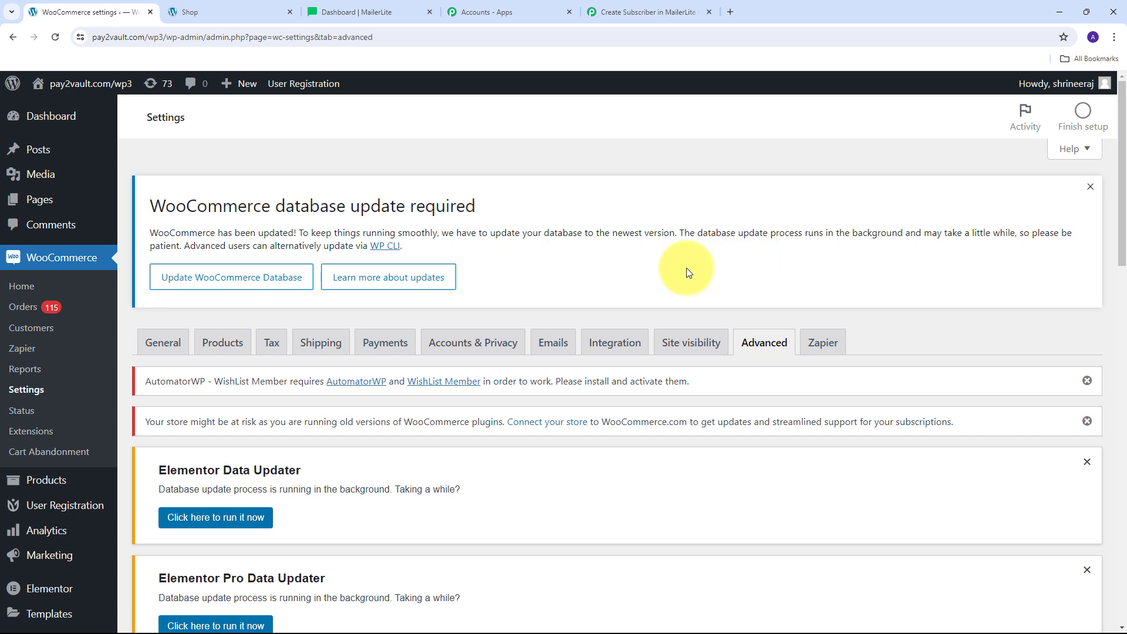
{"action": "scroll", "coordinate": [686, 268], "scroll_direction": "down", "scroll_amount": 3}
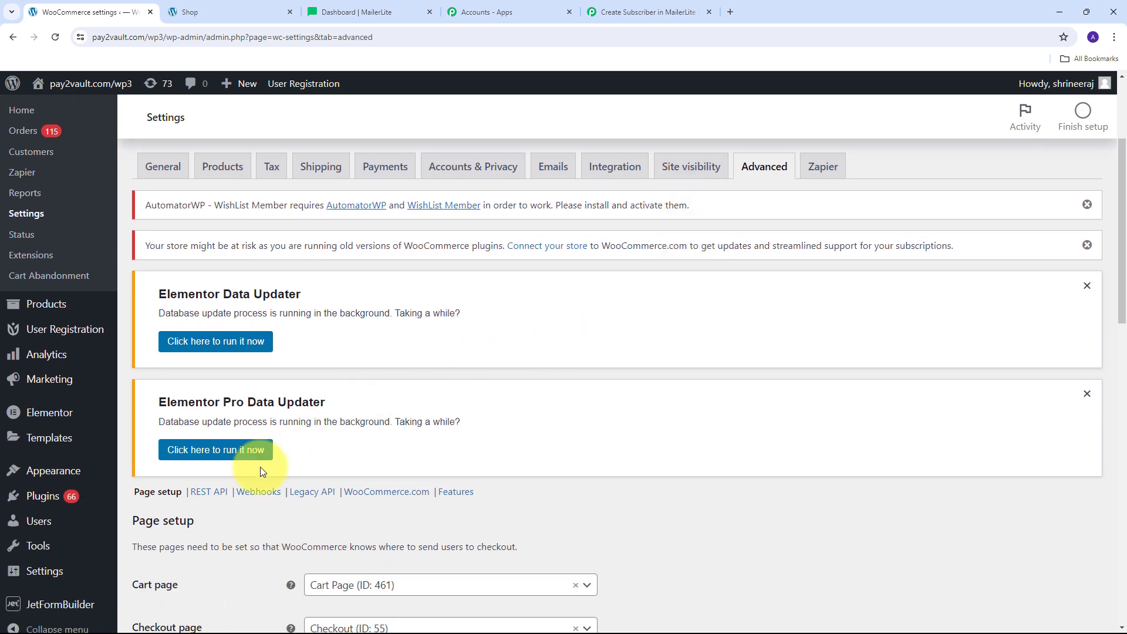
{"action": "left_click", "coordinate": [255, 494]}
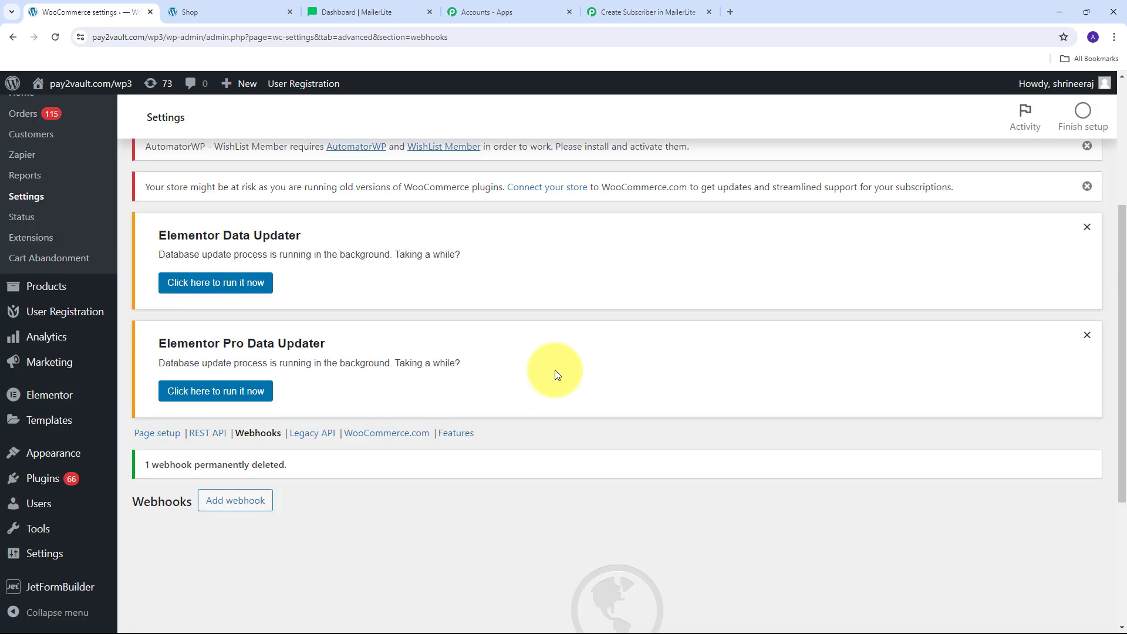
{"action": "scroll", "coordinate": [611, 374], "scroll_direction": "down", "scroll_amount": 1}
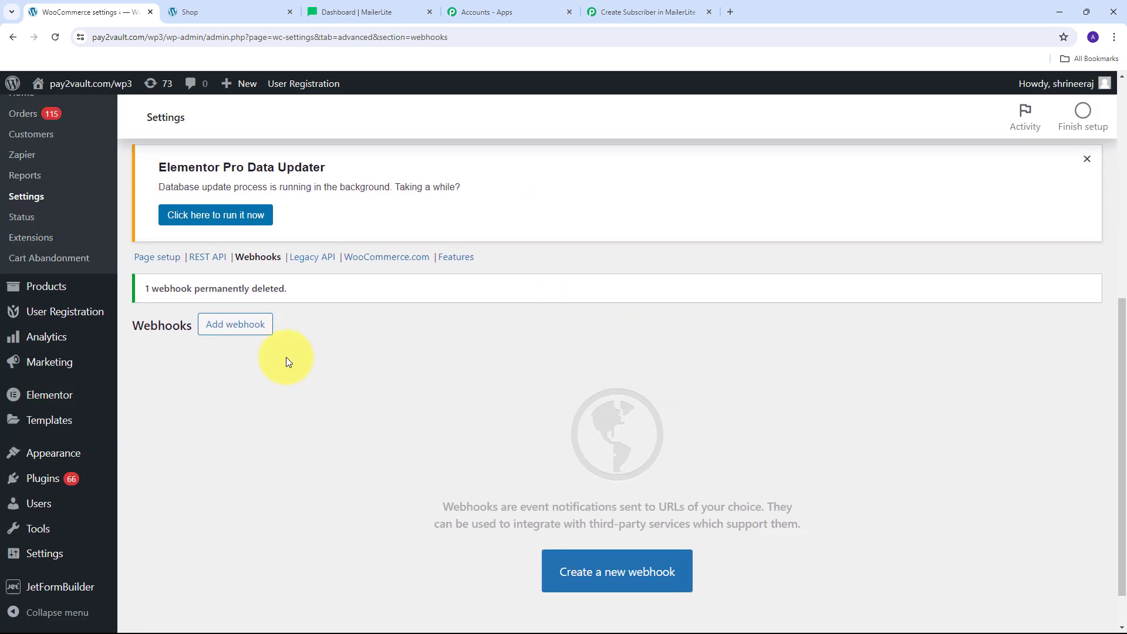
{"action": "left_click", "coordinate": [238, 329]}
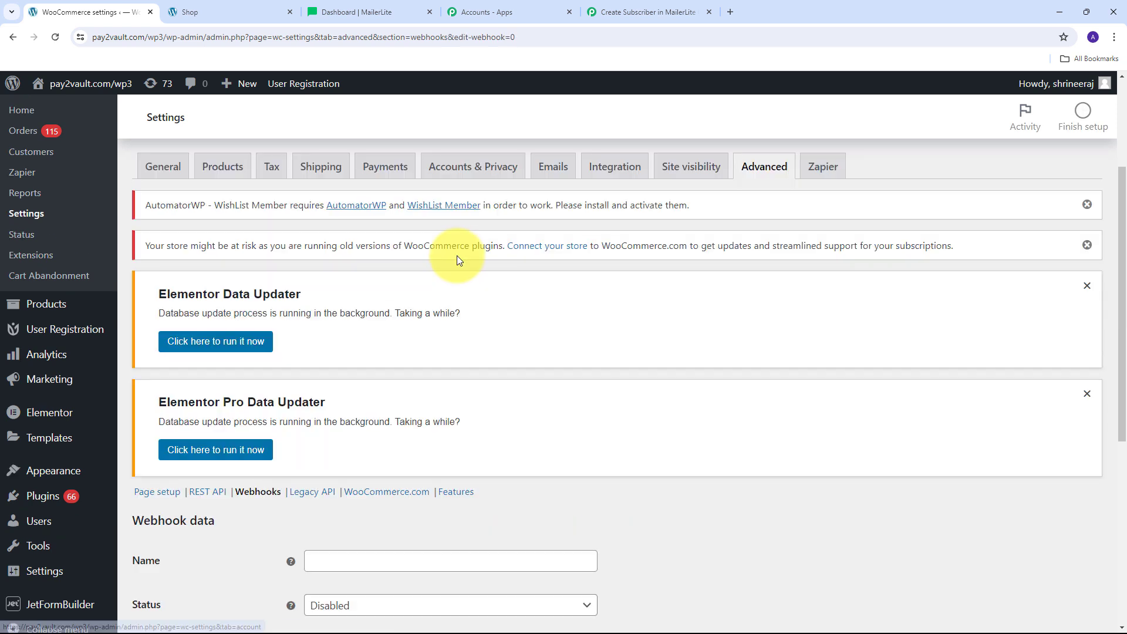
{"action": "scroll", "coordinate": [457, 257], "scroll_direction": "down", "scroll_amount": 1}
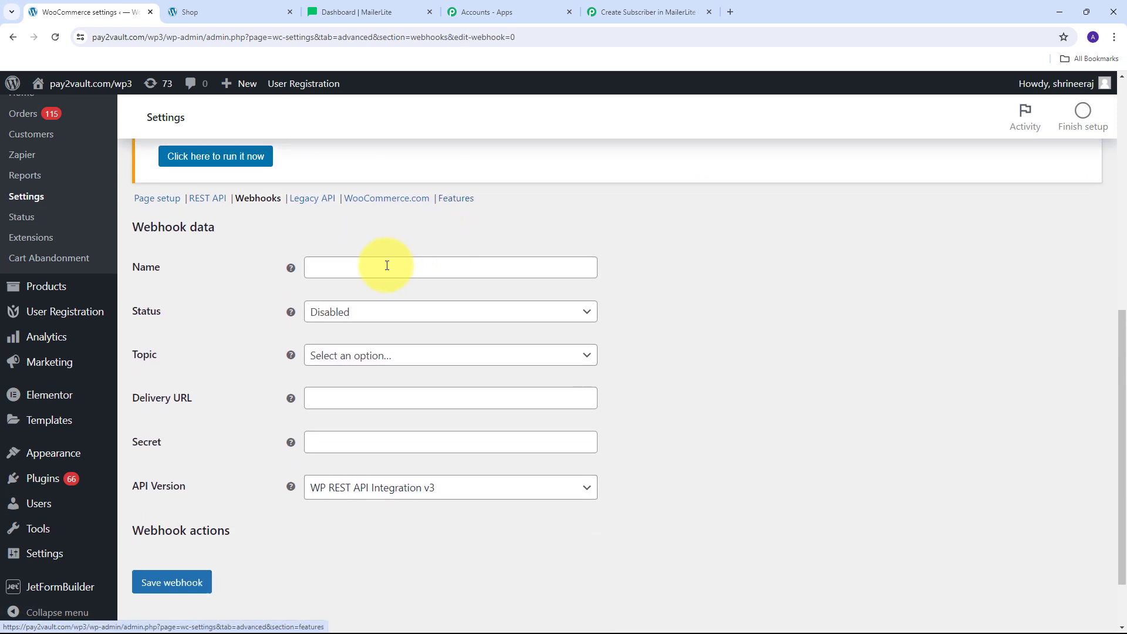
Name the webhook MailerLite, set status Active and topic Order created
{"action": "left_click", "coordinate": [357, 271]}
{"action": "type", "text": "MailerLite"}
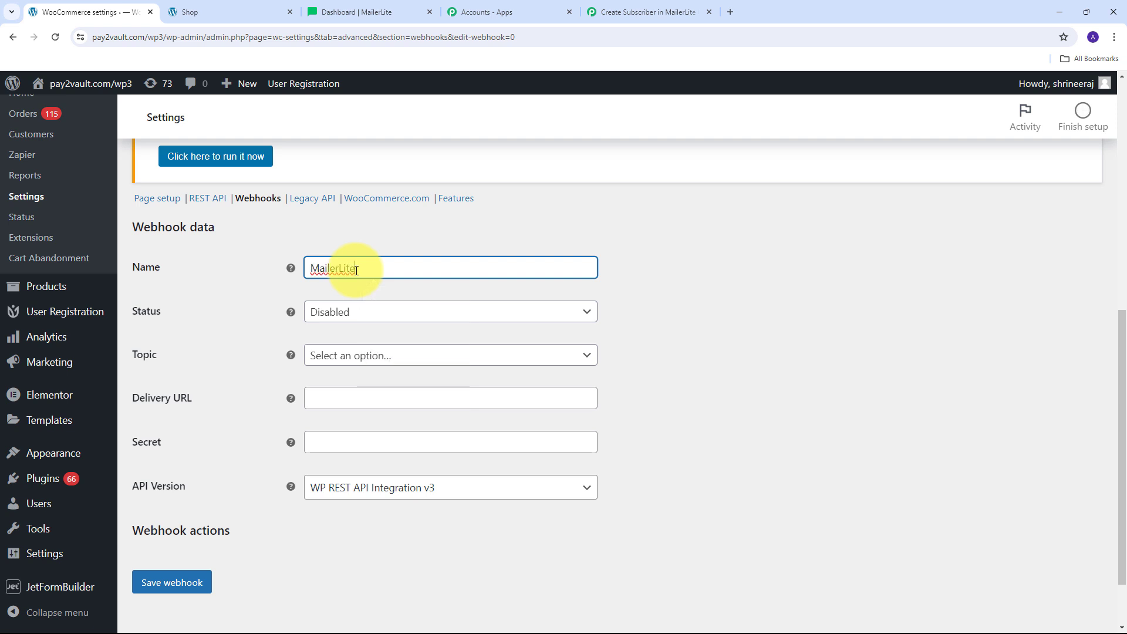
{"action": "left_click", "coordinate": [423, 317]}
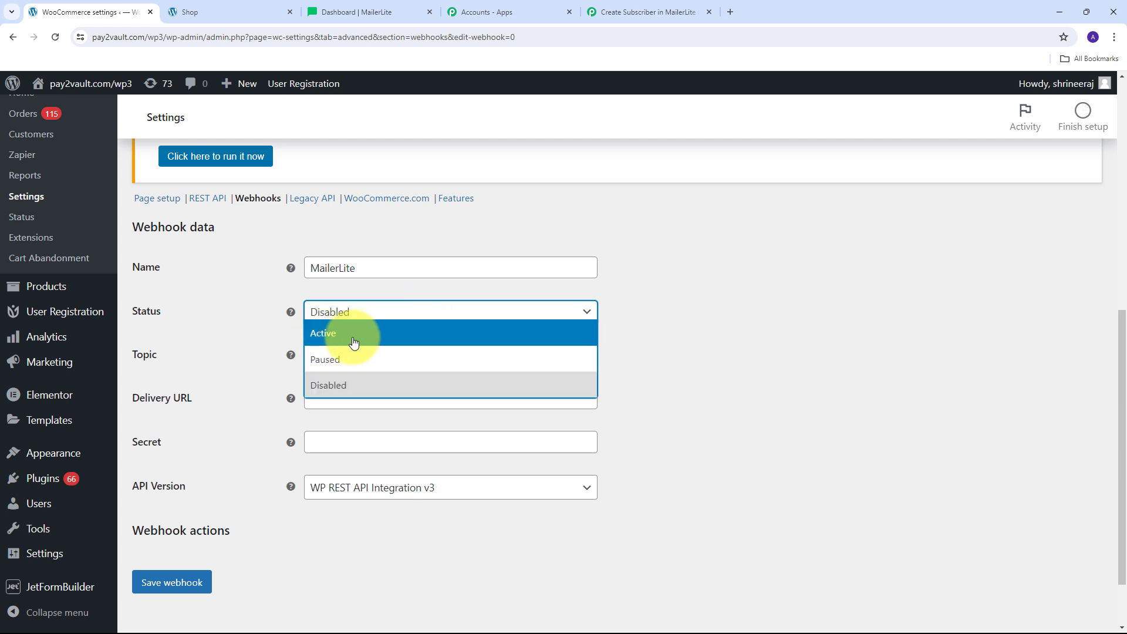
{"action": "left_click", "coordinate": [354, 343]}
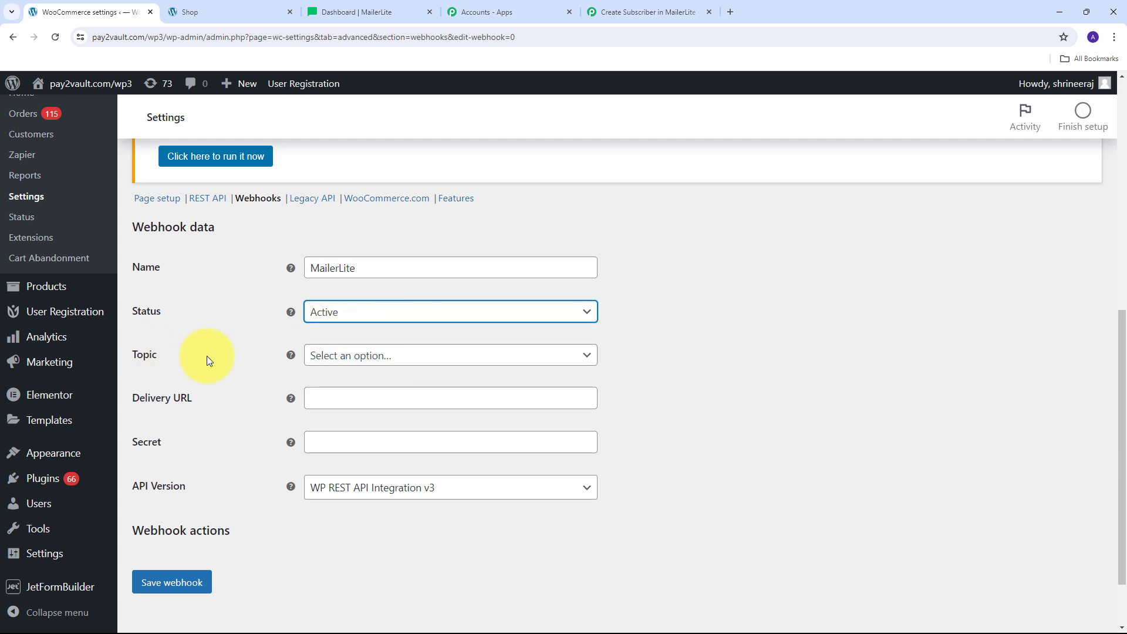
{"action": "left_click", "coordinate": [495, 359]}
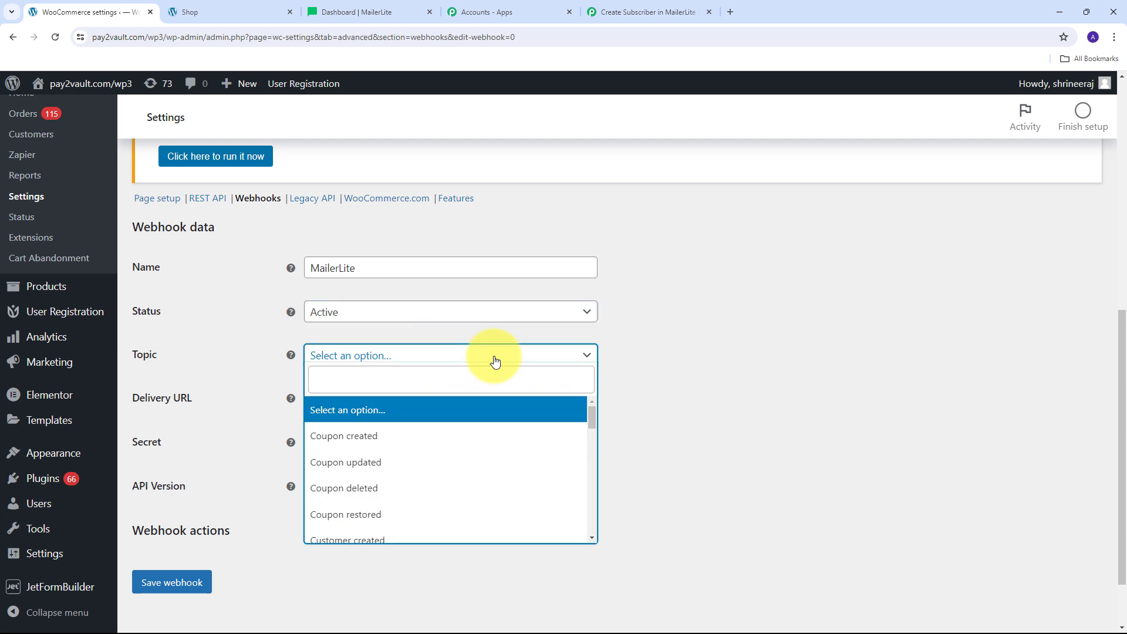
{"action": "scroll", "coordinate": [448, 335], "scroll_direction": "up", "scroll_amount": 1}
{"action": "scroll", "coordinate": [446, 335], "scroll_direction": "down", "scroll_amount": 2}
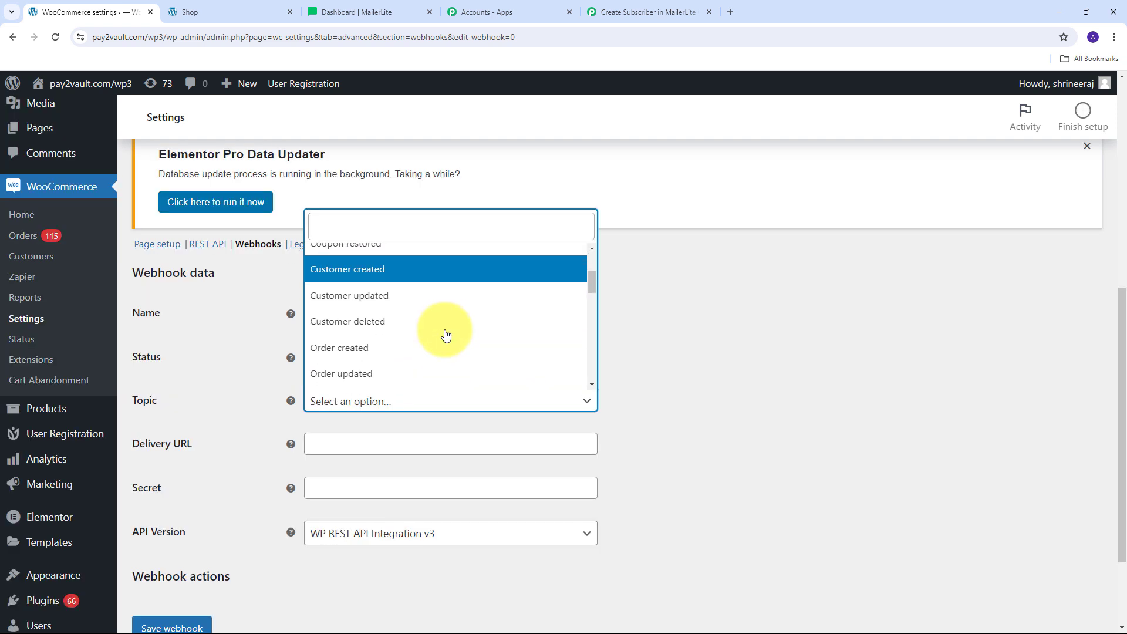
{"action": "left_click", "coordinate": [357, 348]}
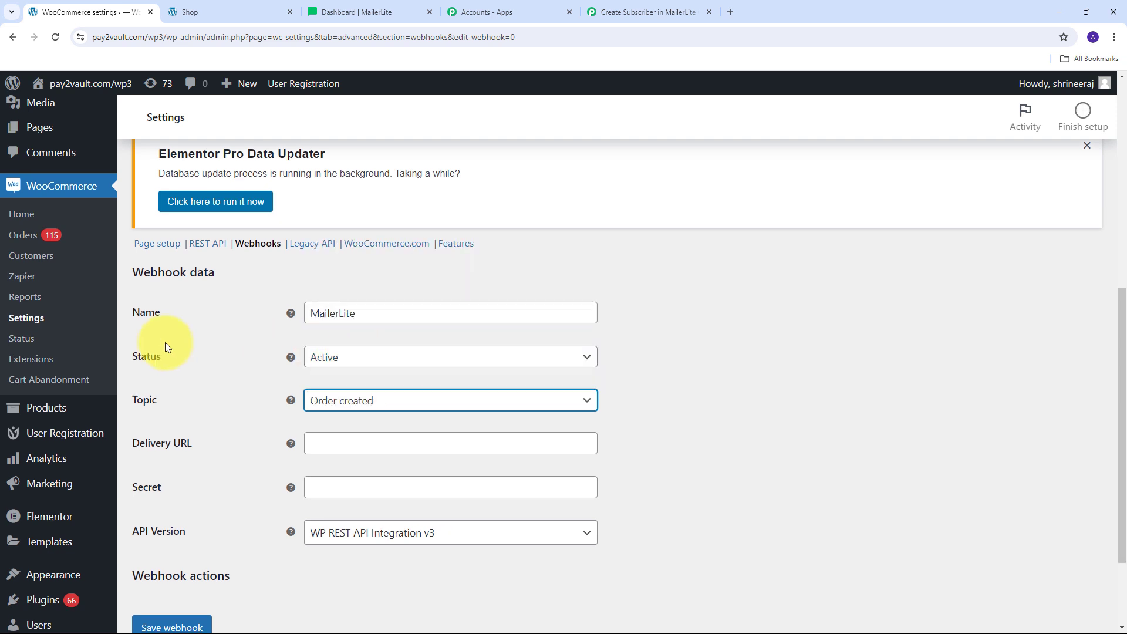
Paste the Pabbly webhook URL as the Delivery URL and save the webhook
{"action": "scroll", "coordinate": [176, 338], "scroll_direction": "down", "scroll_amount": 2}
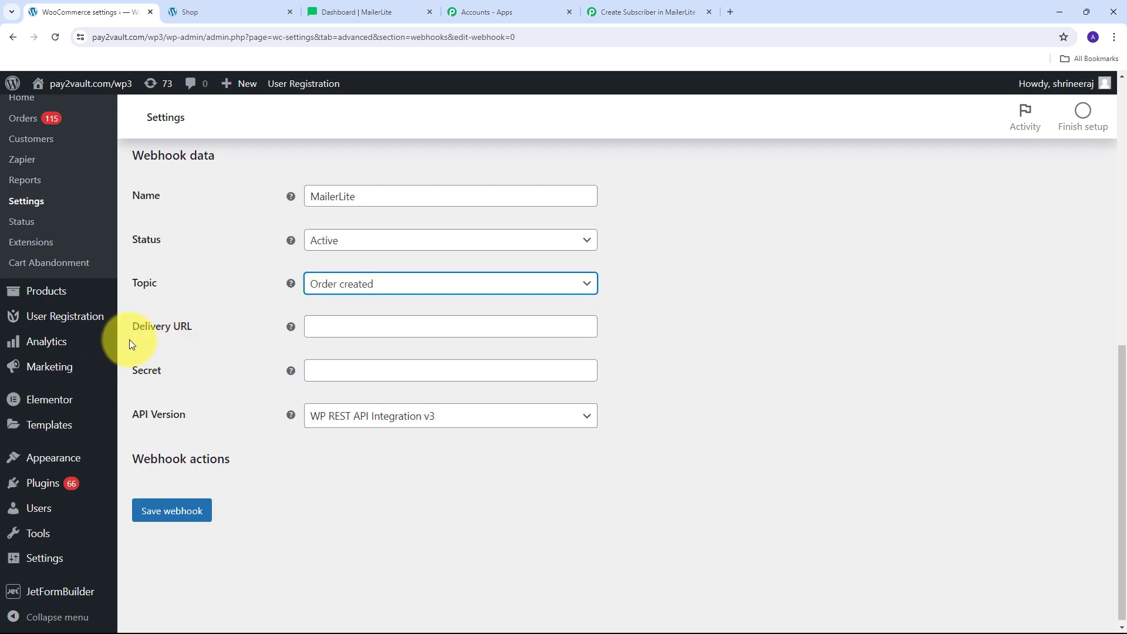
{"action": "left_click", "coordinate": [329, 325]}
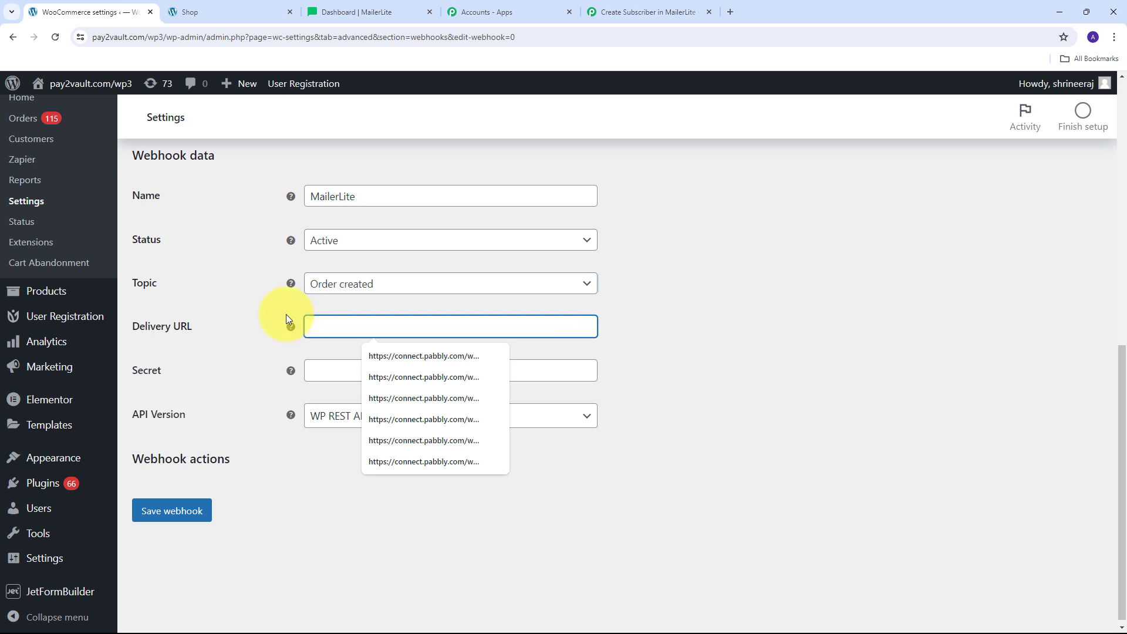
{"action": "left_click", "coordinate": [263, 310]}
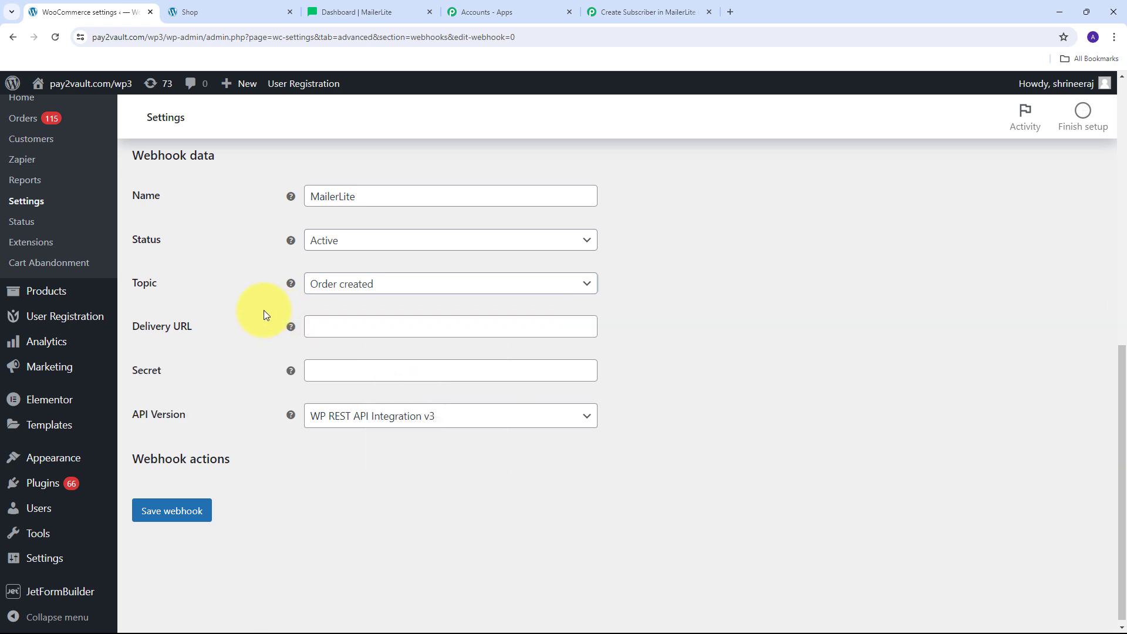
{"action": "left_click", "coordinate": [349, 325]}
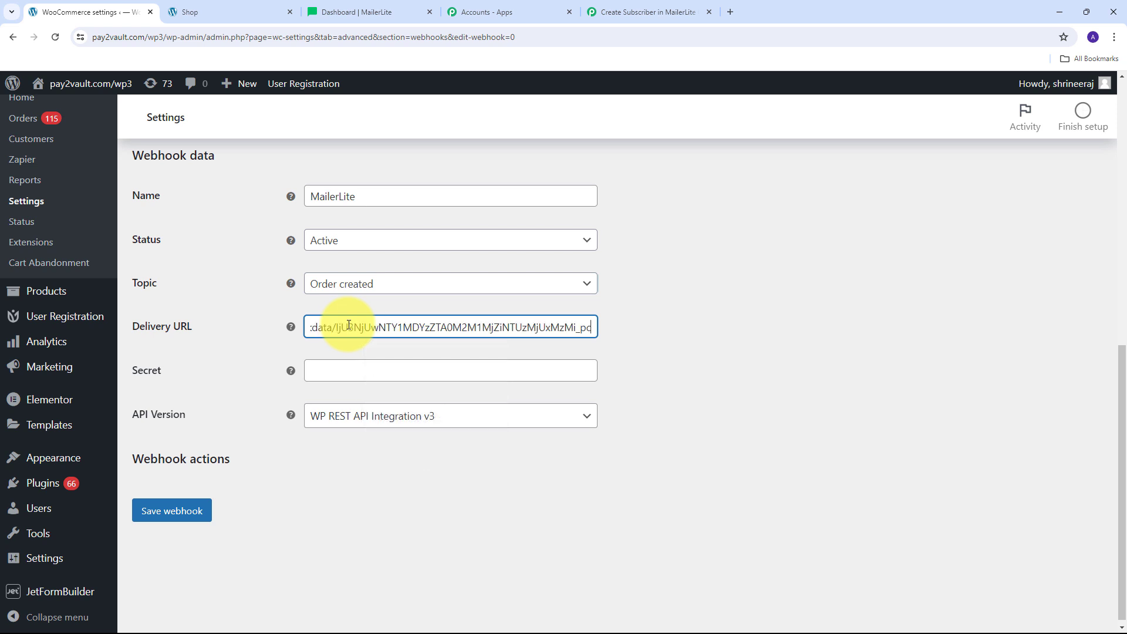
{"action": "scroll", "coordinate": [218, 358], "scroll_direction": "down", "scroll_amount": 1}
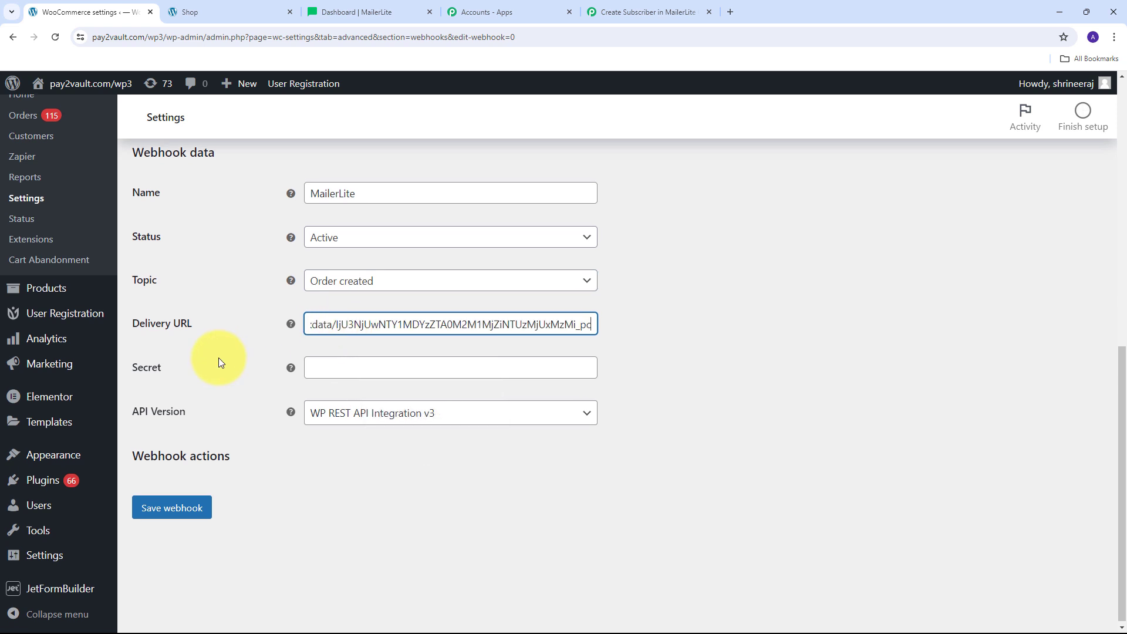
{"action": "left_click", "coordinate": [176, 507]}
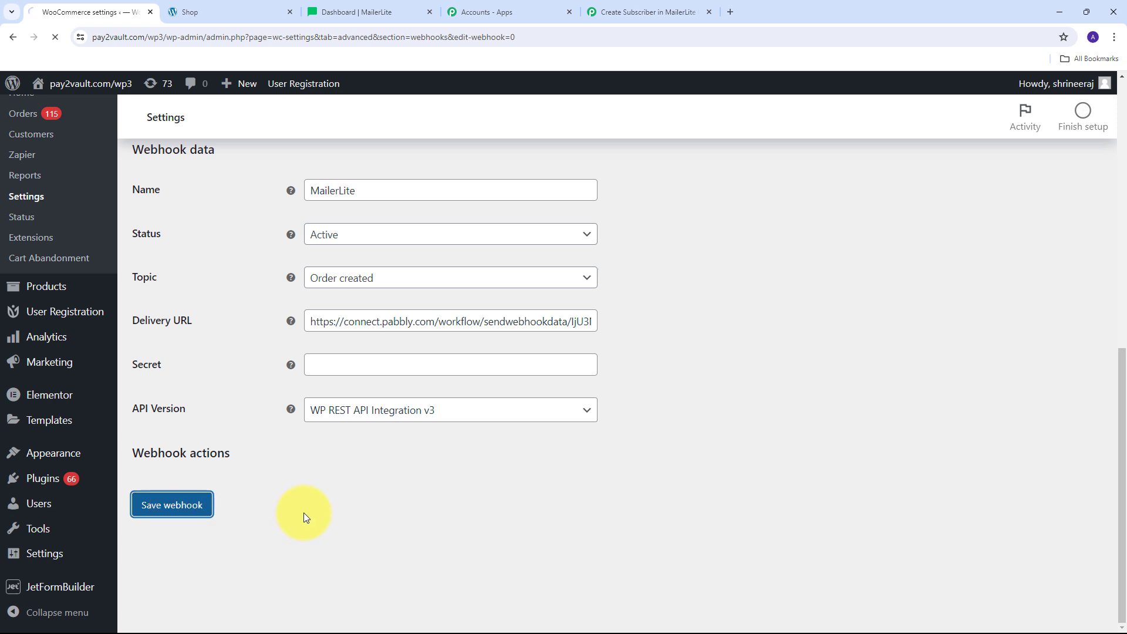
{"action": "scroll", "coordinate": [626, 440], "scroll_direction": "down", "scroll_amount": 4}
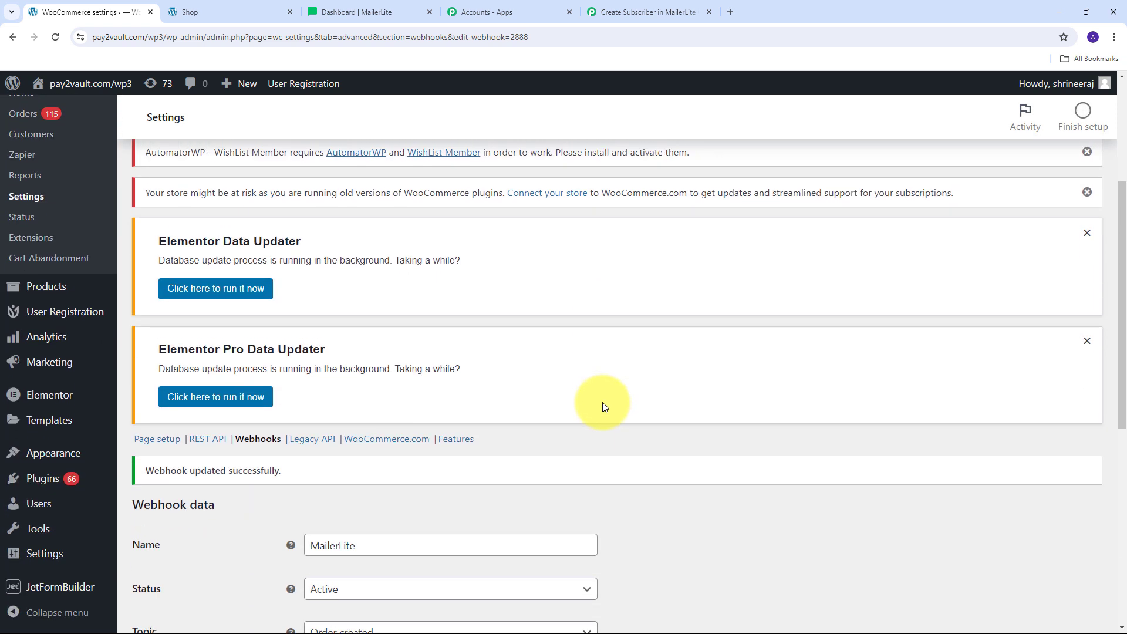
{"action": "scroll", "coordinate": [656, 388], "scroll_direction": "down", "scroll_amount": 3}
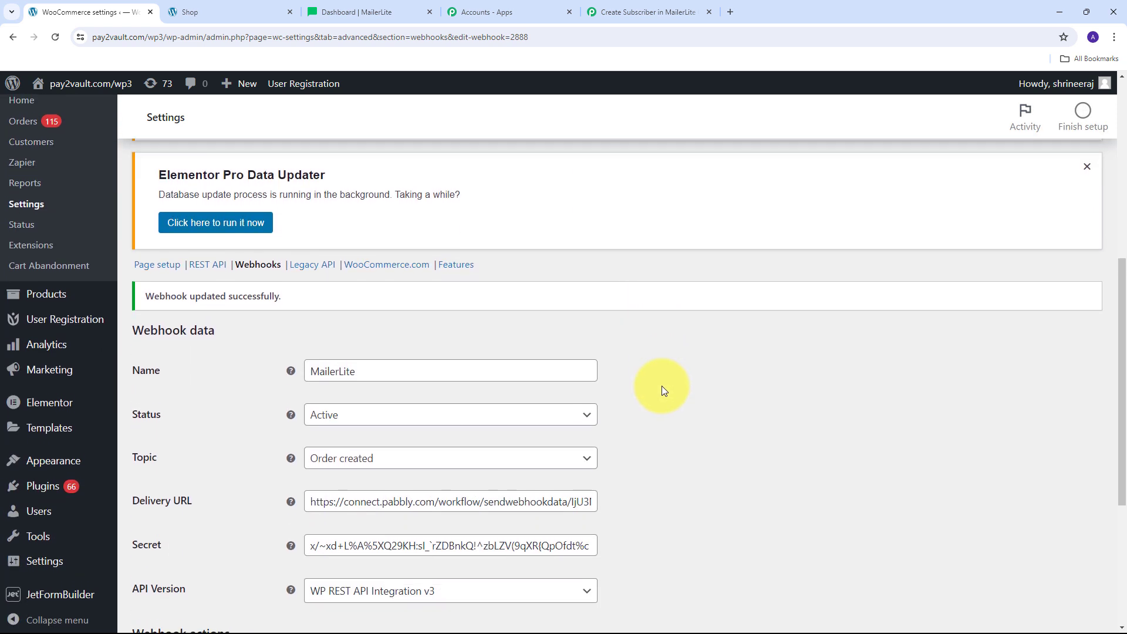
{"action": "scroll", "coordinate": [661, 388], "scroll_direction": "up", "scroll_amount": 3}
{"action": "scroll", "coordinate": [661, 385], "scroll_direction": "up", "scroll_amount": 3}
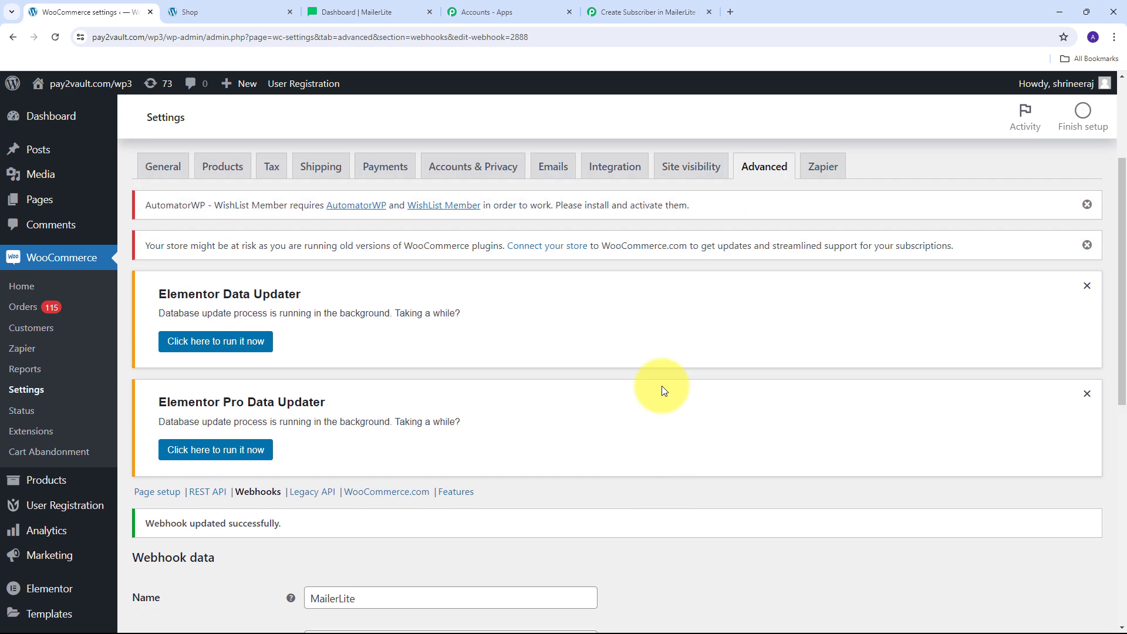
{"action": "scroll", "coordinate": [481, 353], "scroll_direction": "down", "scroll_amount": 2}
In the Pabbly workflow, re-capture the webhook response and confirm with Yes
{"action": "left_click", "coordinate": [658, 11]}
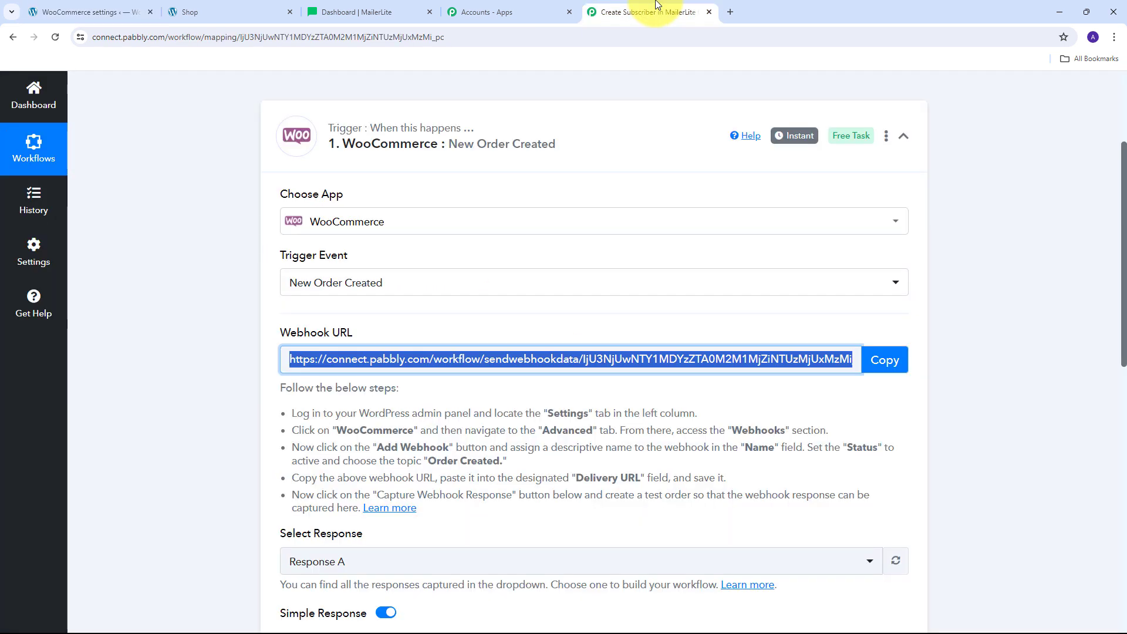
{"action": "scroll", "coordinate": [624, 257], "scroll_direction": "down", "scroll_amount": 6}
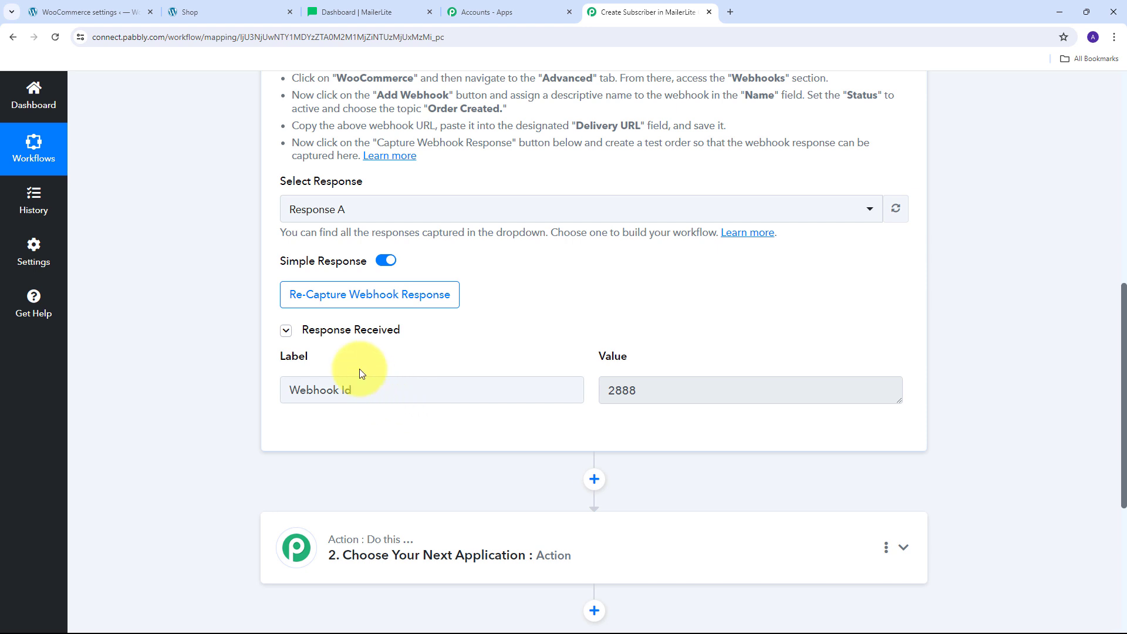
{"action": "left_click", "coordinate": [348, 297]}
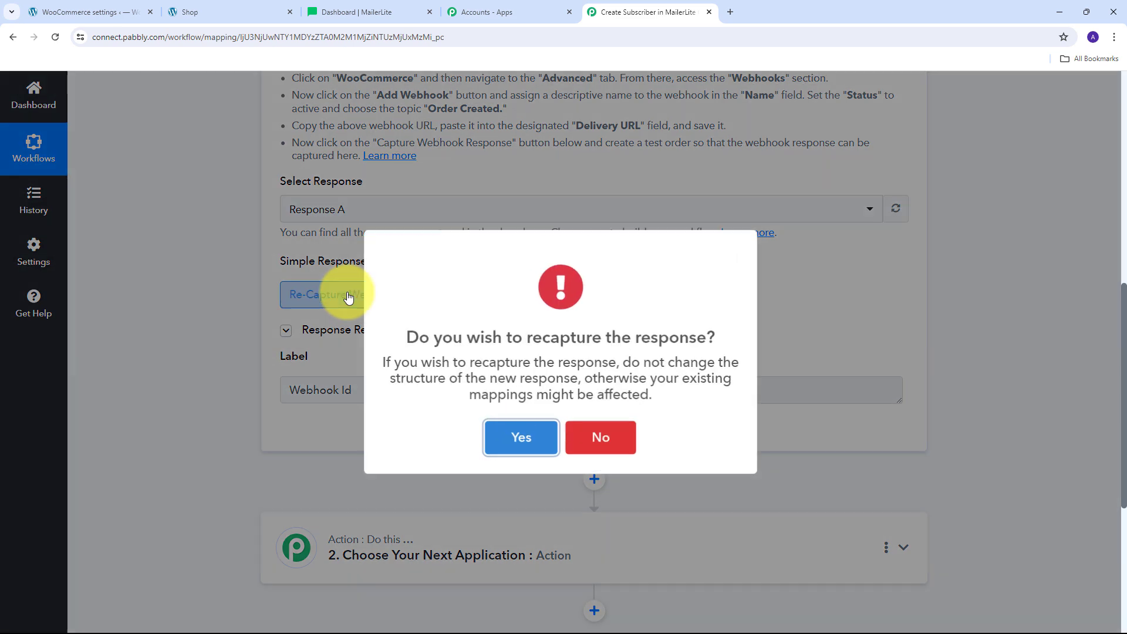
{"action": "left_click", "coordinate": [520, 431]}
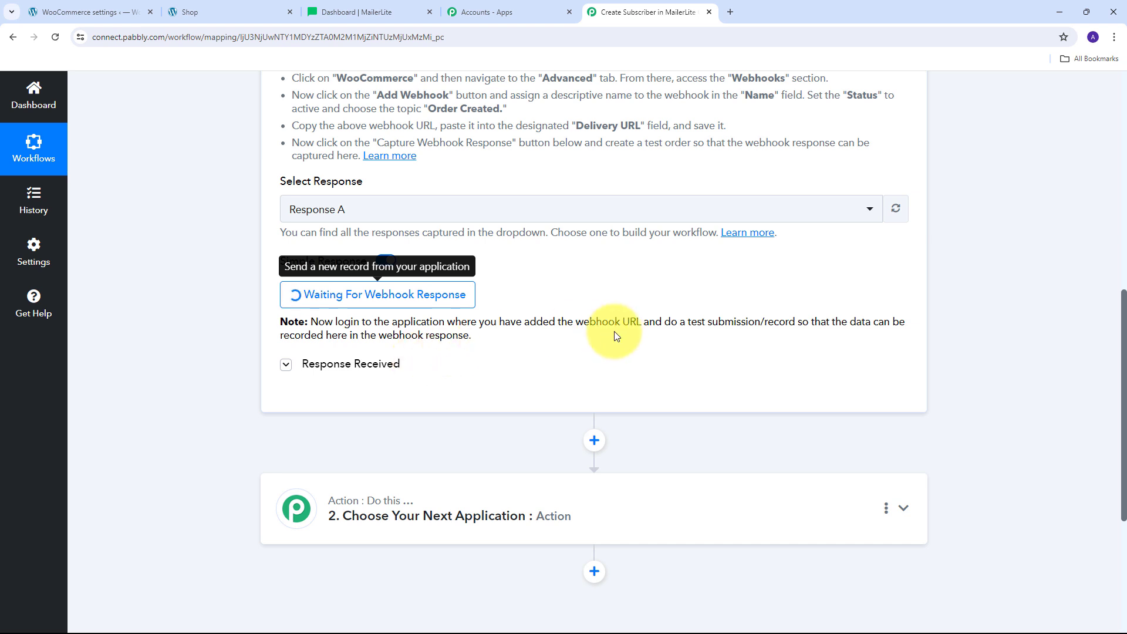
Add the Chair to the cart and proceed to checkout
{"action": "left_click", "coordinate": [196, 13]}
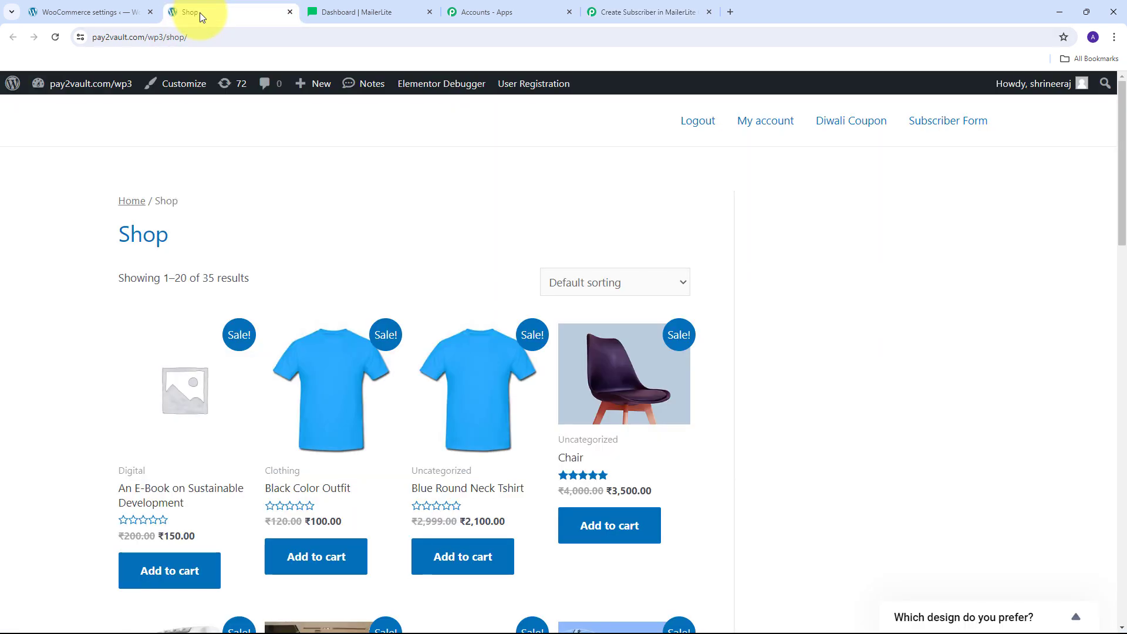
{"action": "scroll", "coordinate": [805, 344], "scroll_direction": "down", "scroll_amount": 1}
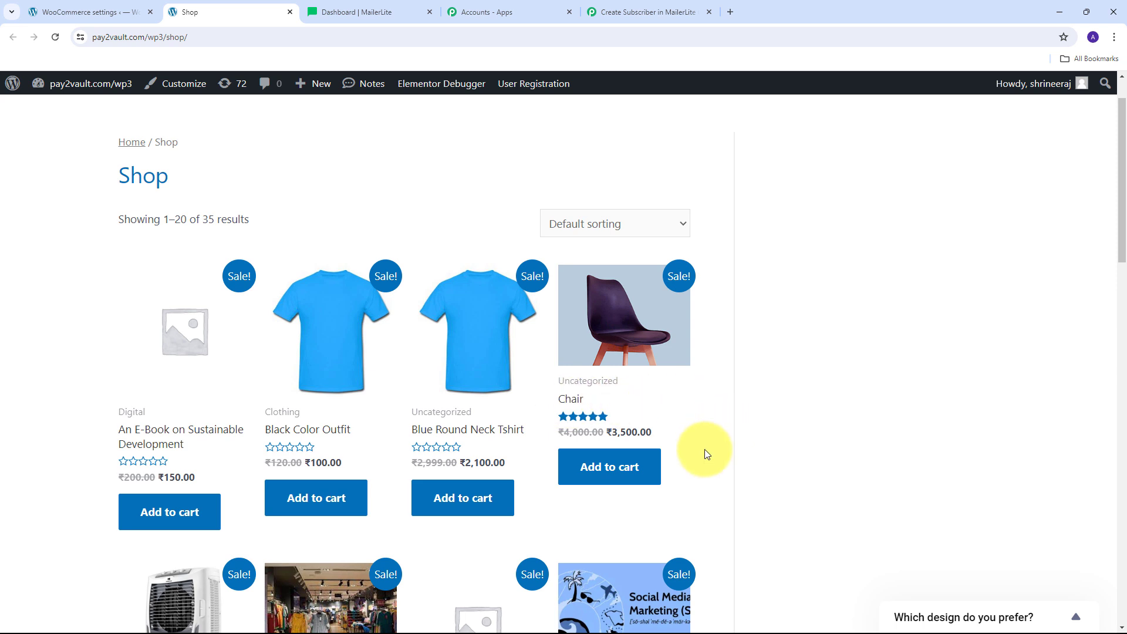
{"action": "left_click", "coordinate": [627, 468]}
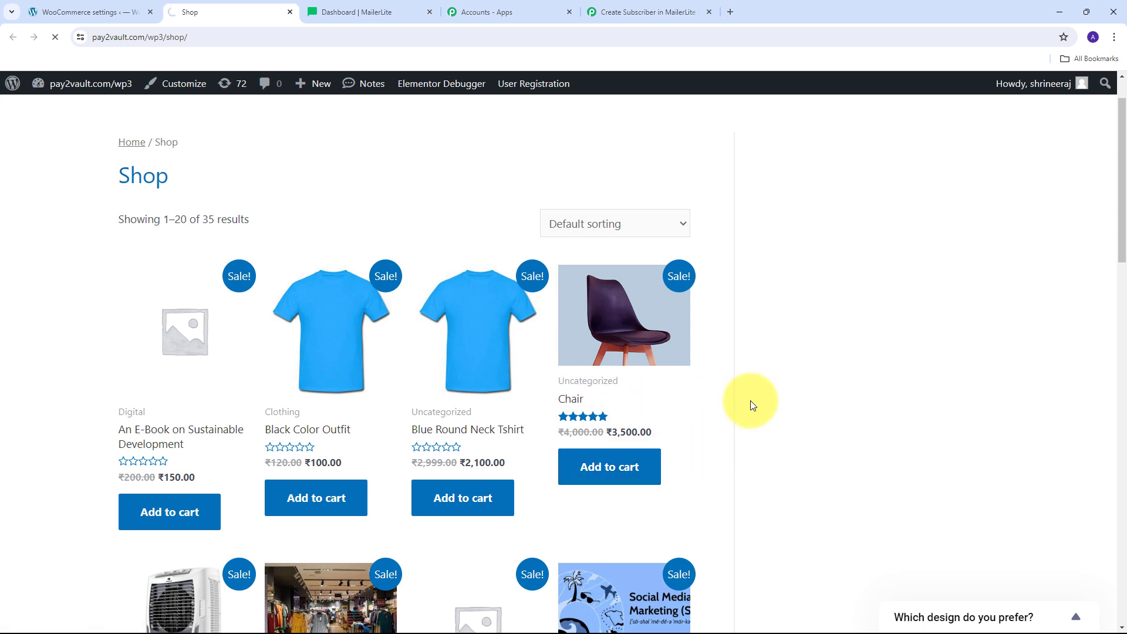
{"action": "scroll", "coordinate": [721, 306], "scroll_direction": "down", "scroll_amount": 6}
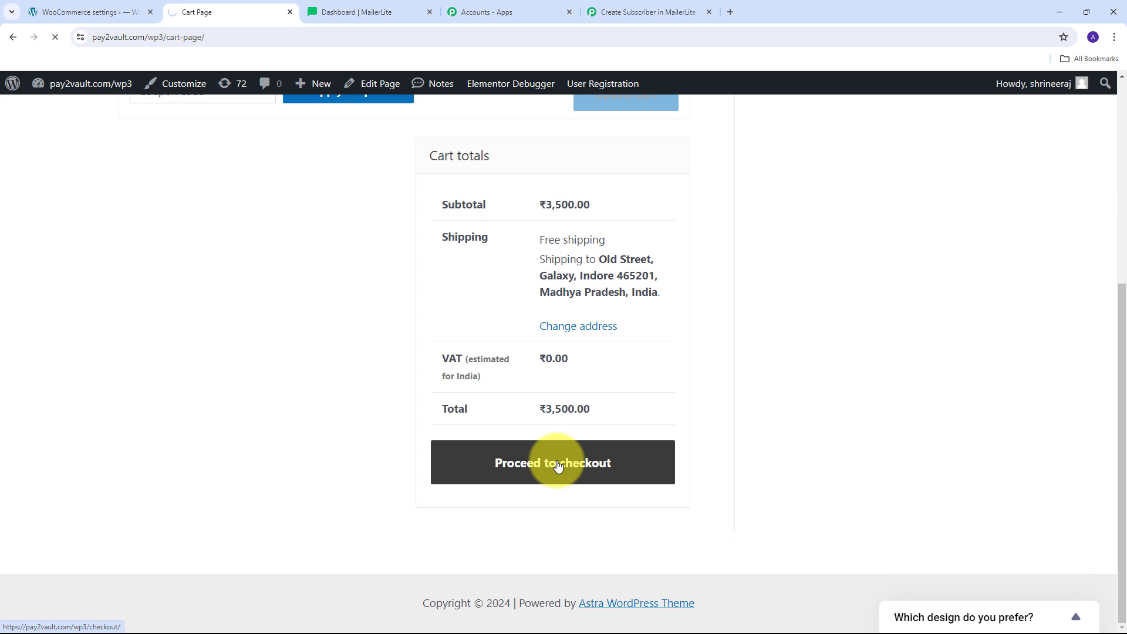
{"action": "scroll", "coordinate": [317, 311], "scroll_direction": "down", "scroll_amount": 3}
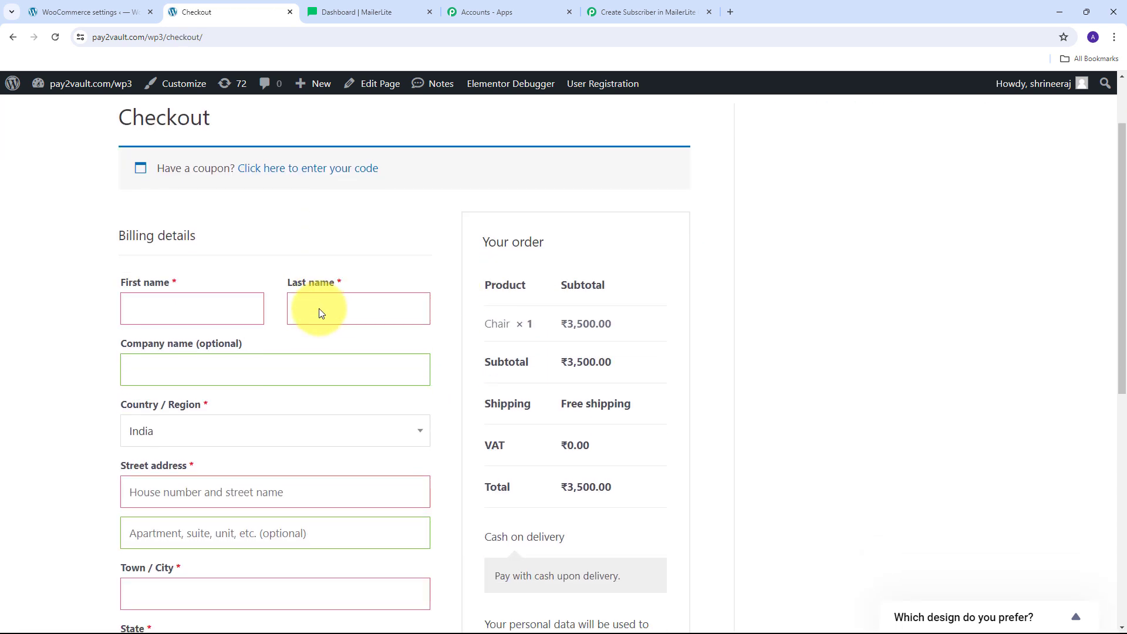
{"action": "scroll", "coordinate": [146, 305], "scroll_direction": "down", "scroll_amount": 2}
{"action": "scroll", "coordinate": [146, 306], "scroll_direction": "up", "scroll_amount": 3}
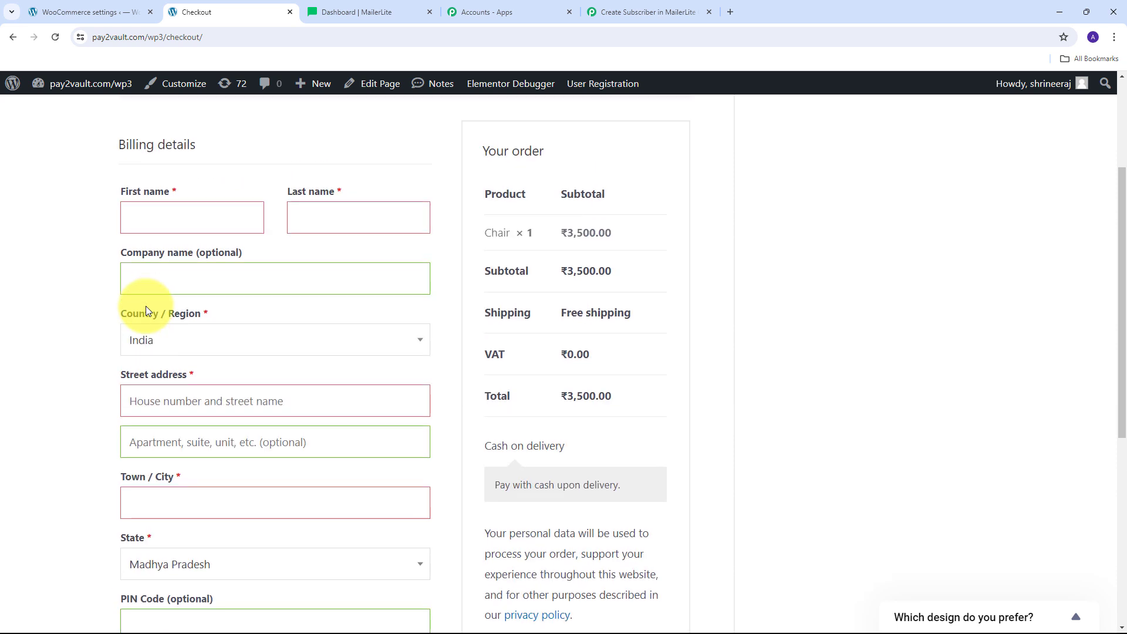
Fill in the billing first and last name, street address, apartment line and city
{"action": "left_click", "coordinate": [163, 285]}
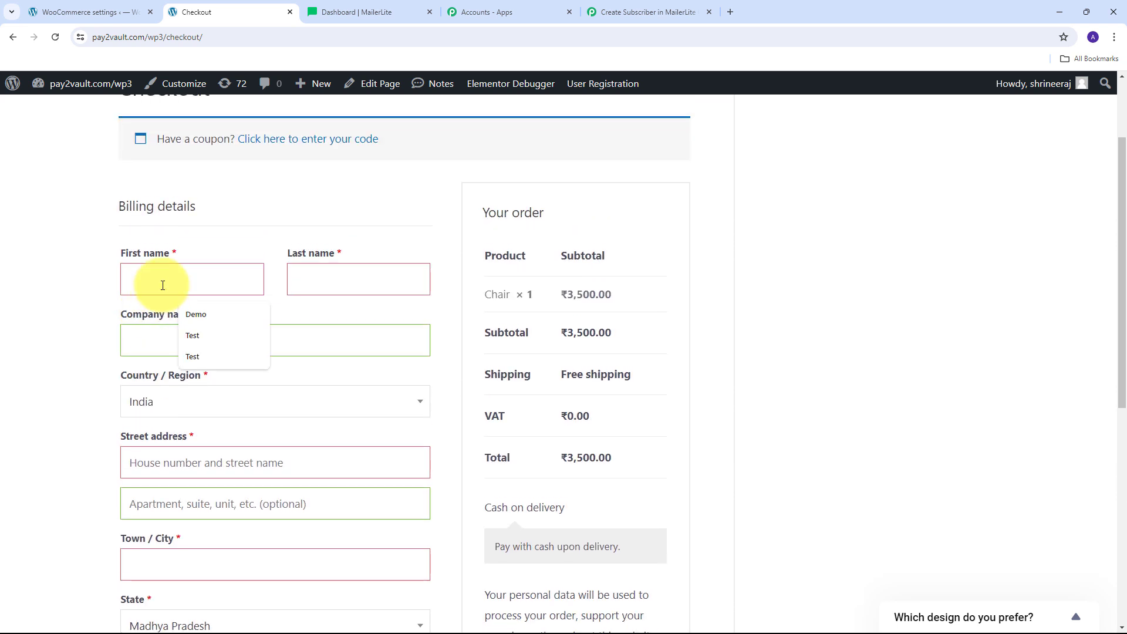
{"action": "key", "text": "Tab"}
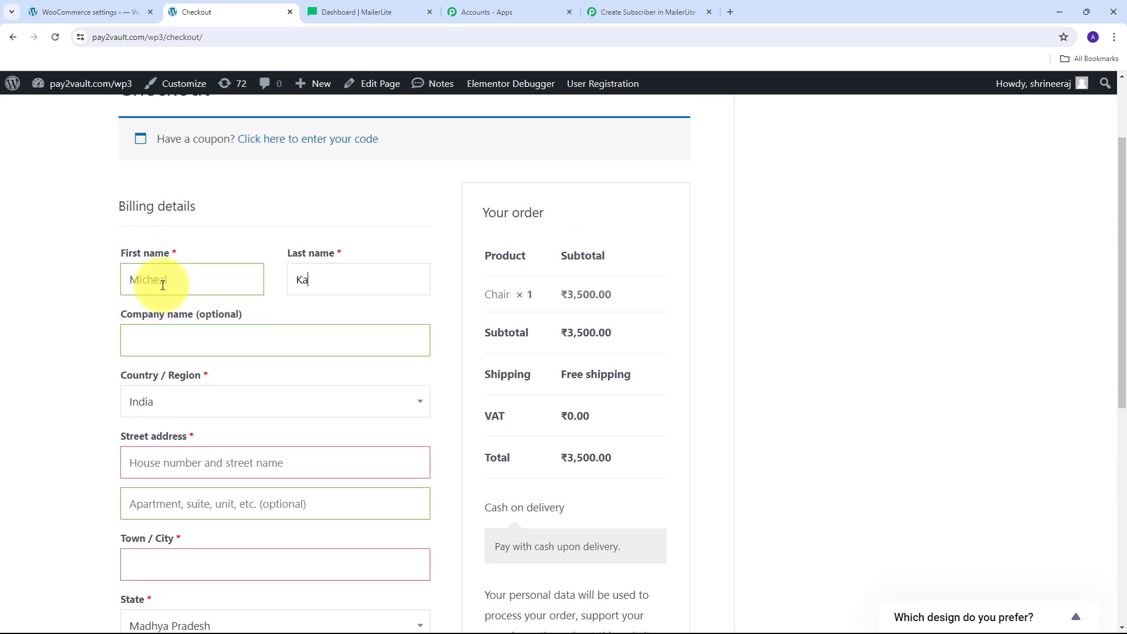
{"action": "scroll", "coordinate": [259, 311], "scroll_direction": "down", "scroll_amount": 2}
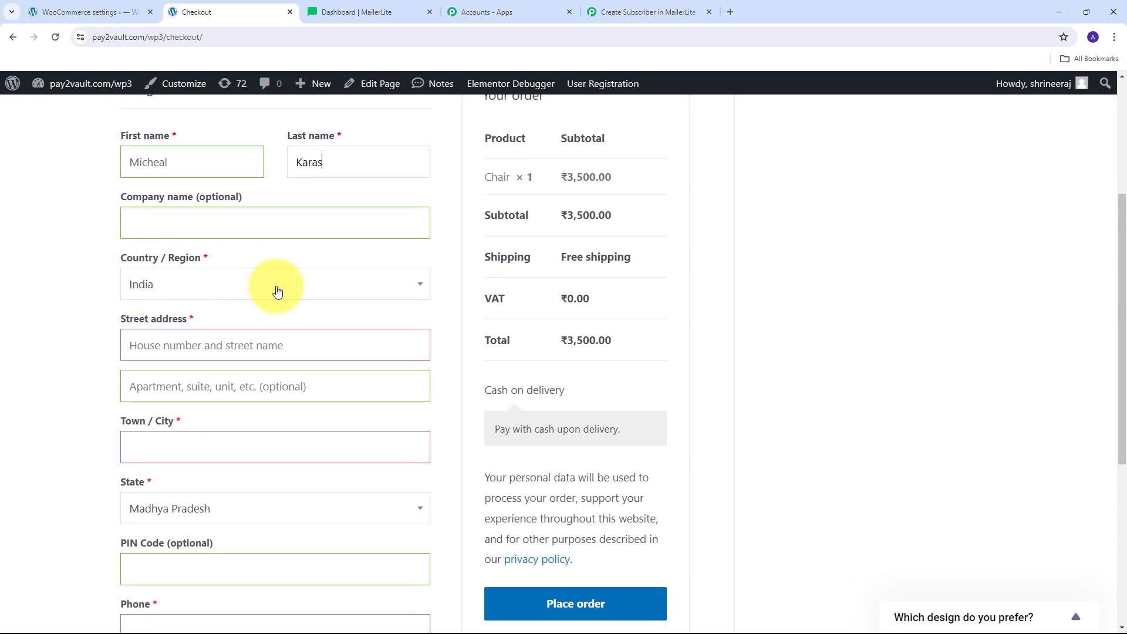
{"action": "scroll", "coordinate": [201, 290], "scroll_direction": "down", "scroll_amount": 1}
{"action": "left_click", "coordinate": [160, 281]}
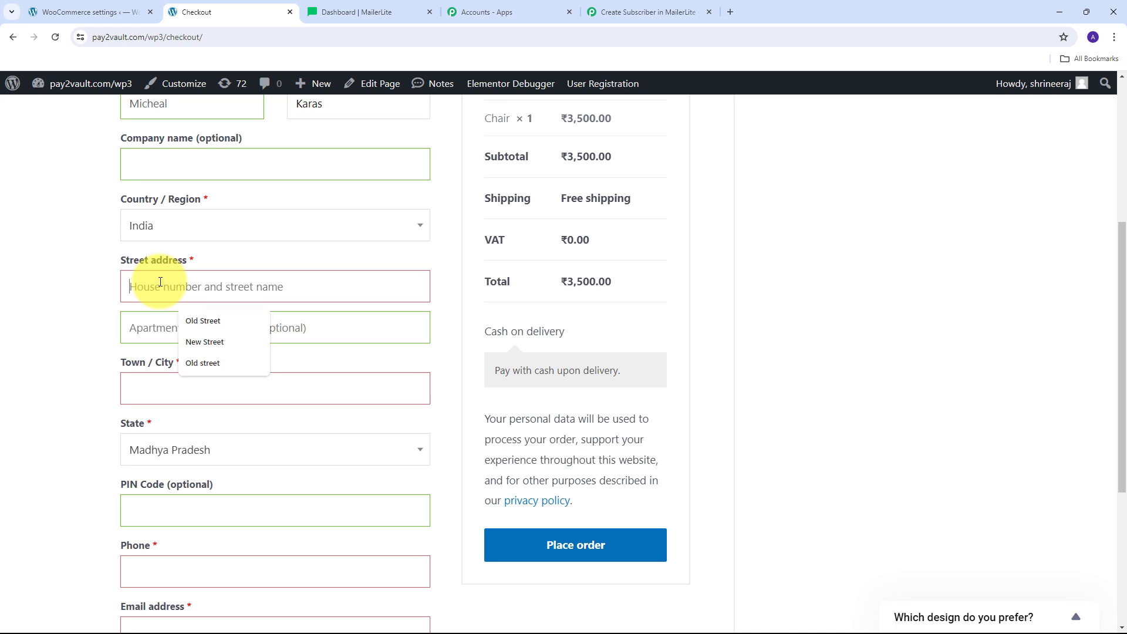
{"action": "type", "text": "New"}
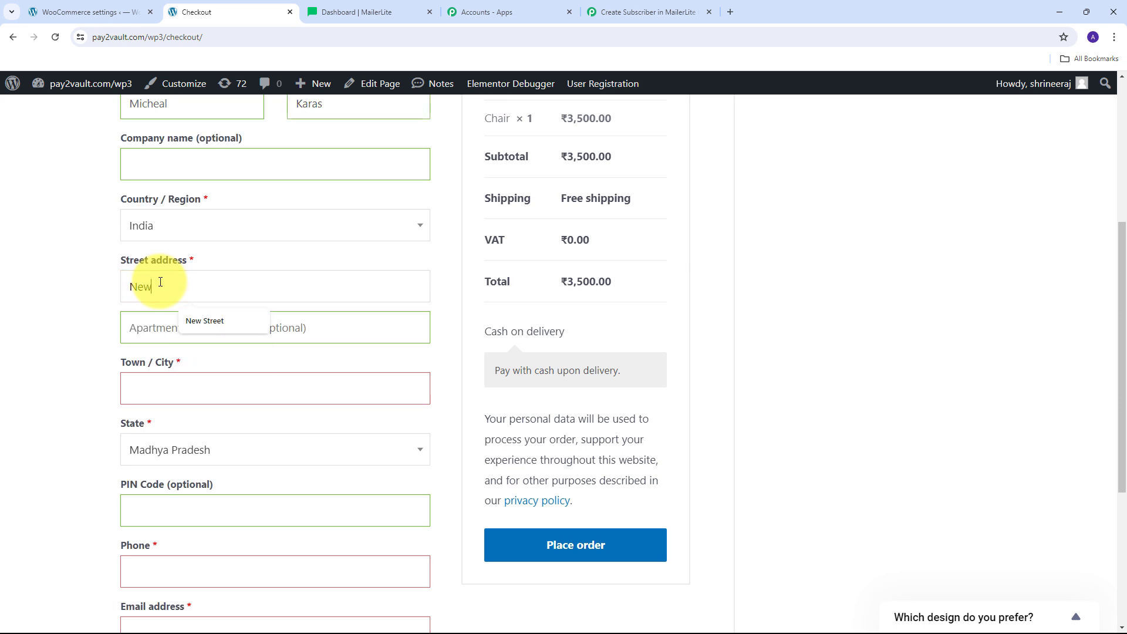
{"action": "key", "text": "Down"}
{"action": "key", "text": "Return"}
{"action": "left_click", "coordinate": [162, 317]}
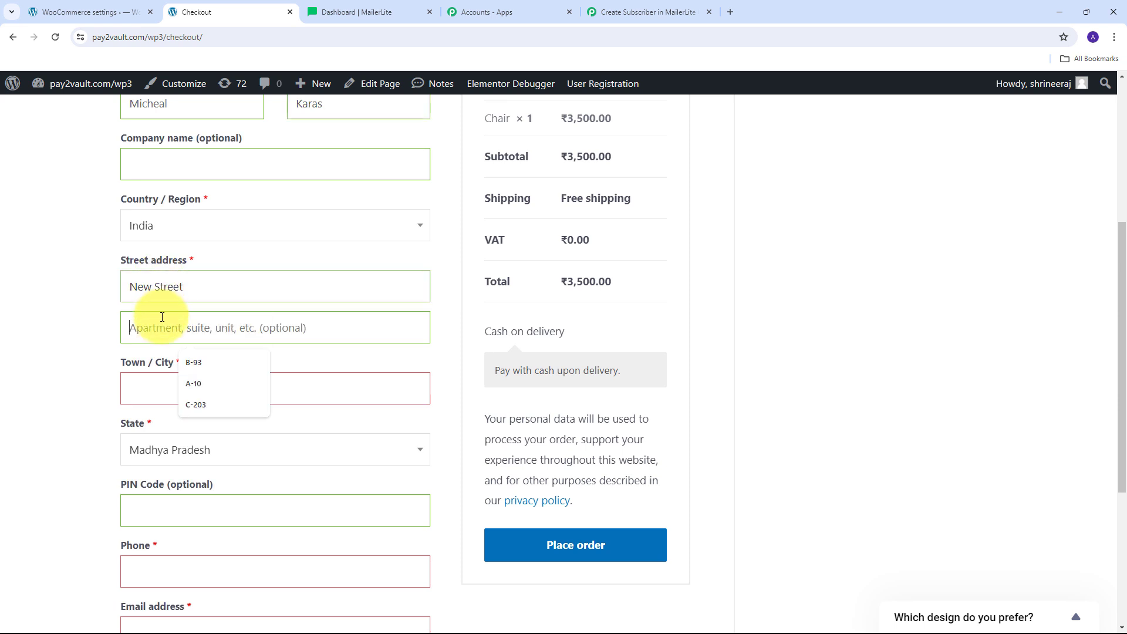
{"action": "type", "text": "Random"}
{"action": "key", "text": "Tab"}
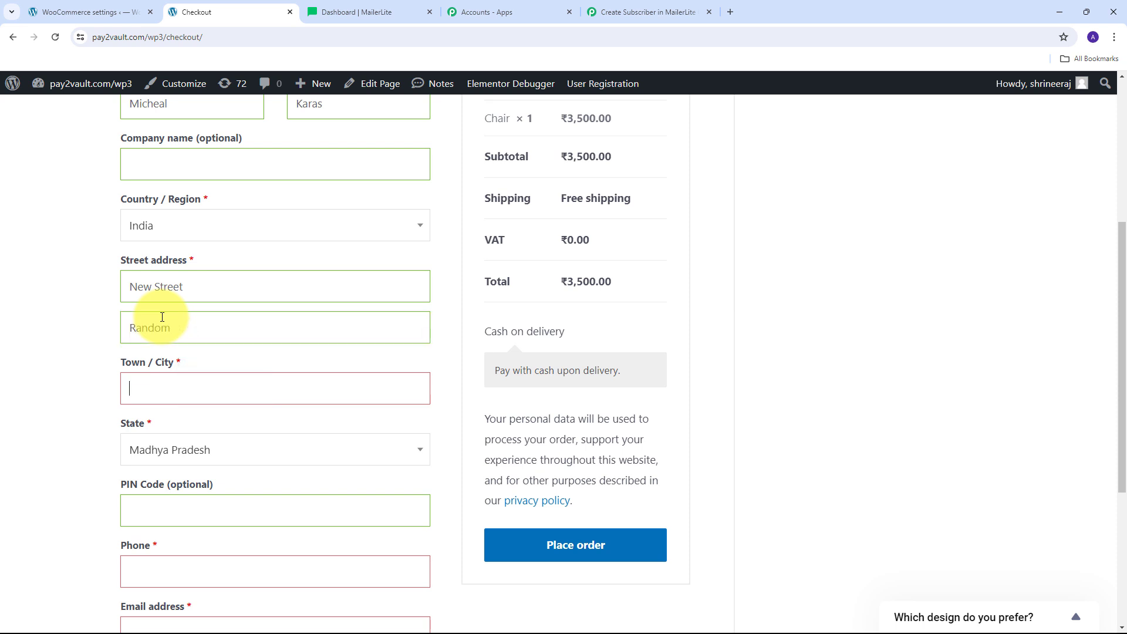
{"action": "type", "text": "Bhopal"}
{"action": "scroll", "coordinate": [250, 294], "scroll_direction": "down", "scroll_amount": 3}
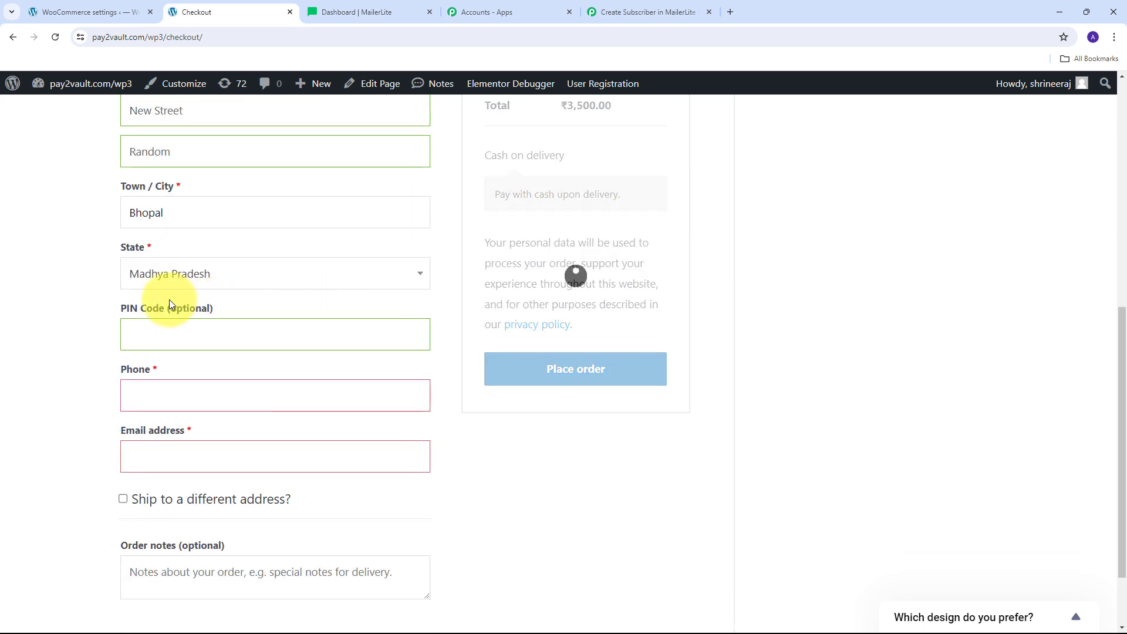
{"action": "scroll", "coordinate": [302, 276], "scroll_direction": "down", "scroll_amount": 1}
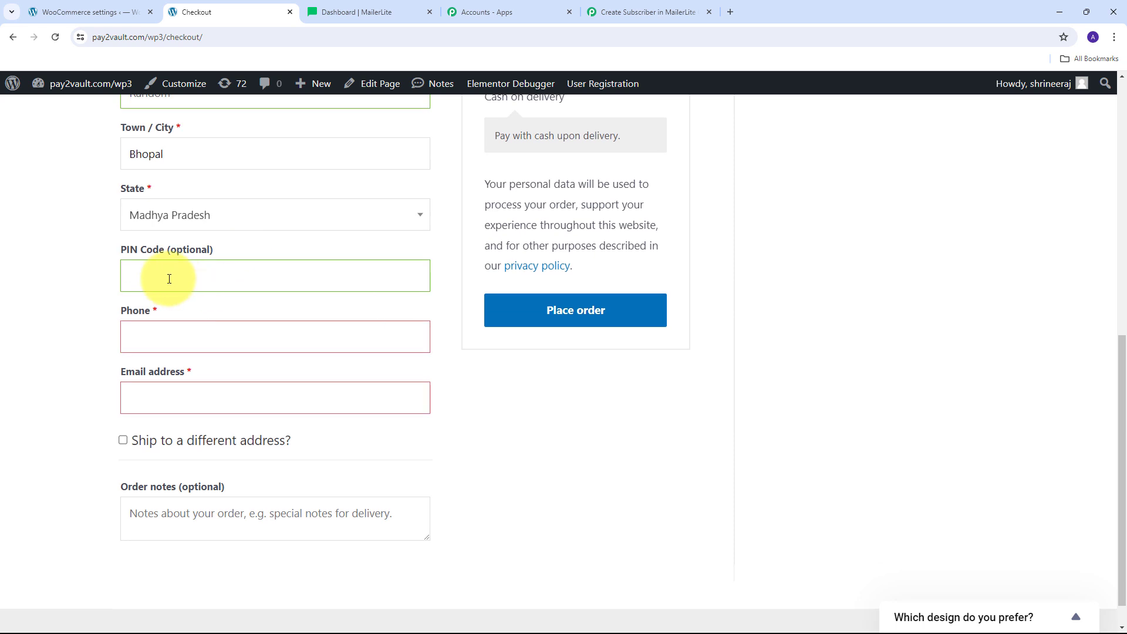
Add the PIN code, phone number and email, then place the ₹3,500.00 cash-on-delivery order
{"action": "left_click", "coordinate": [168, 279]}
{"action": "key", "text": "Down"}
{"action": "key", "text": "Return"}
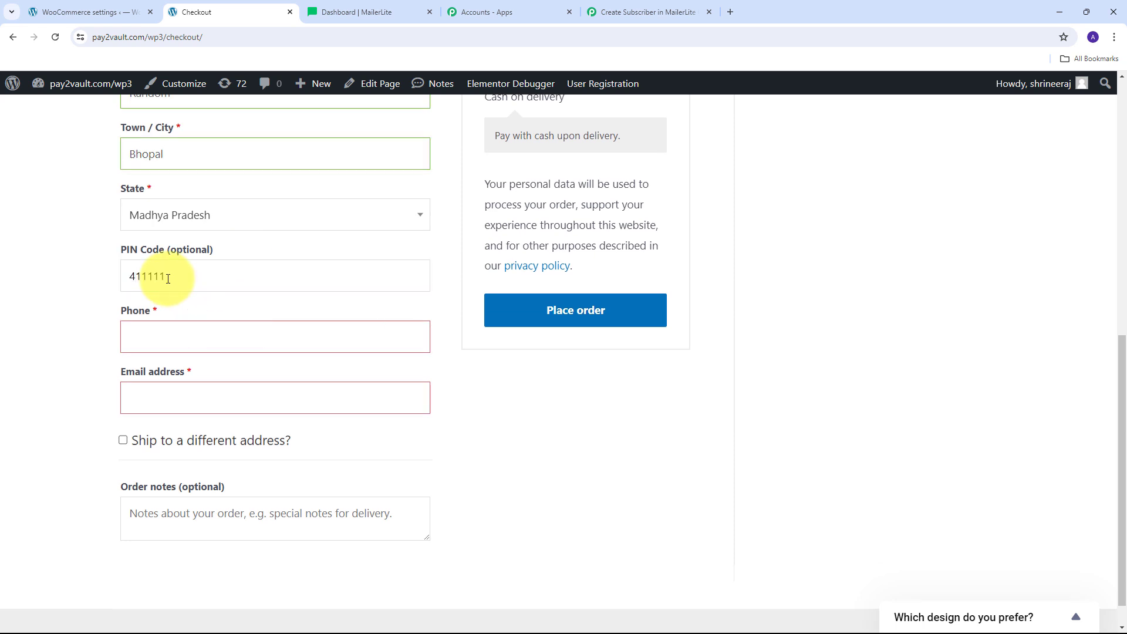
{"action": "left_click", "coordinate": [146, 336]}
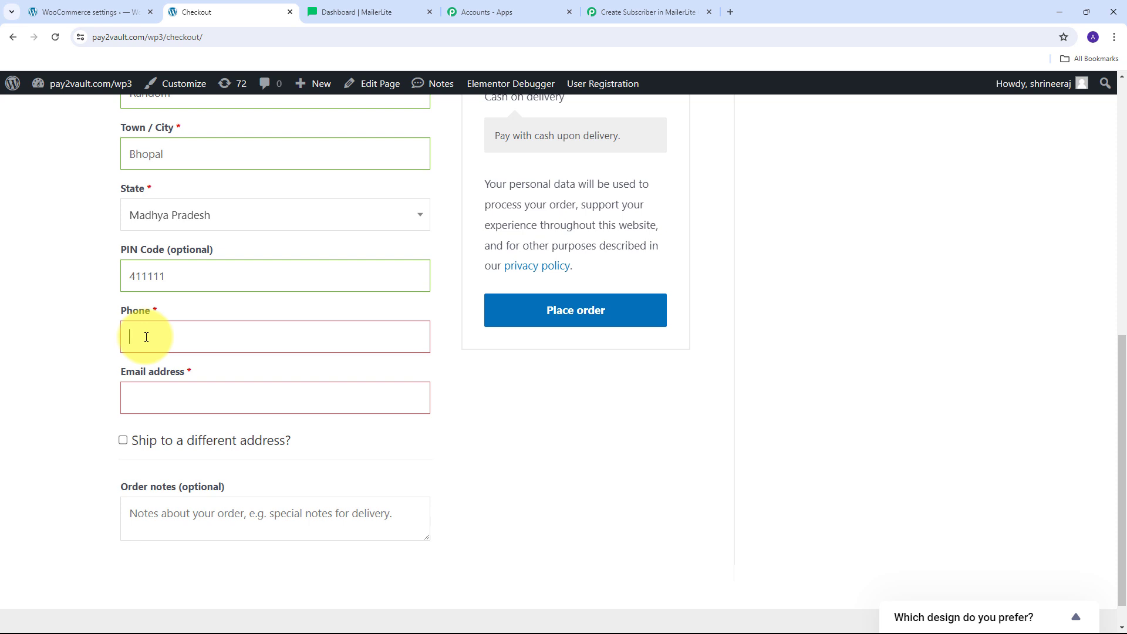
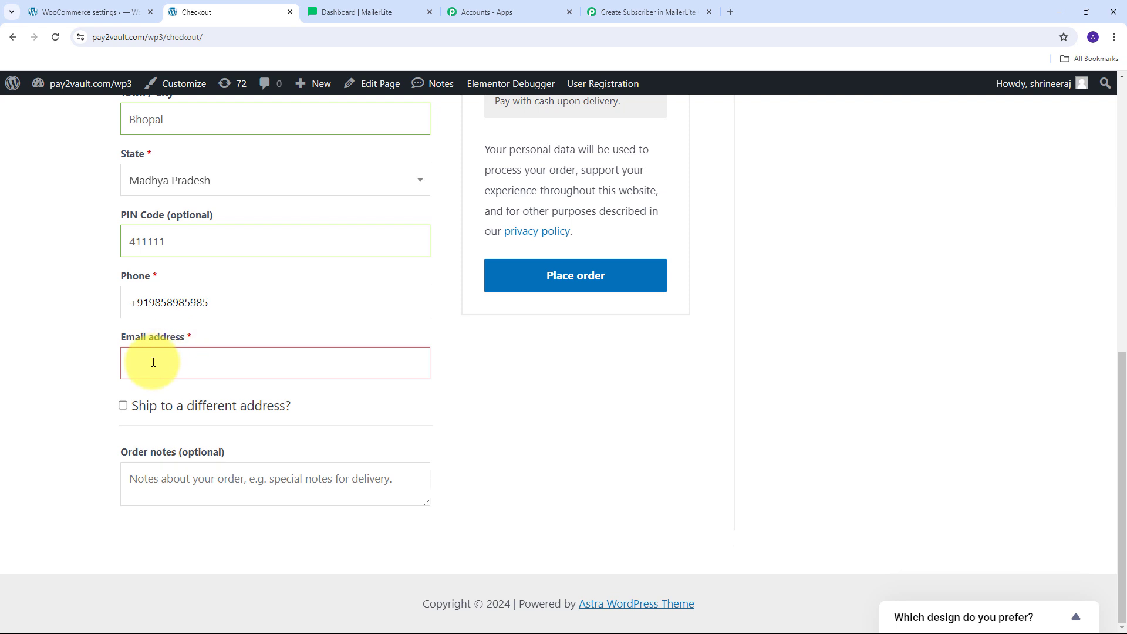
{"action": "left_click", "coordinate": [154, 363]}
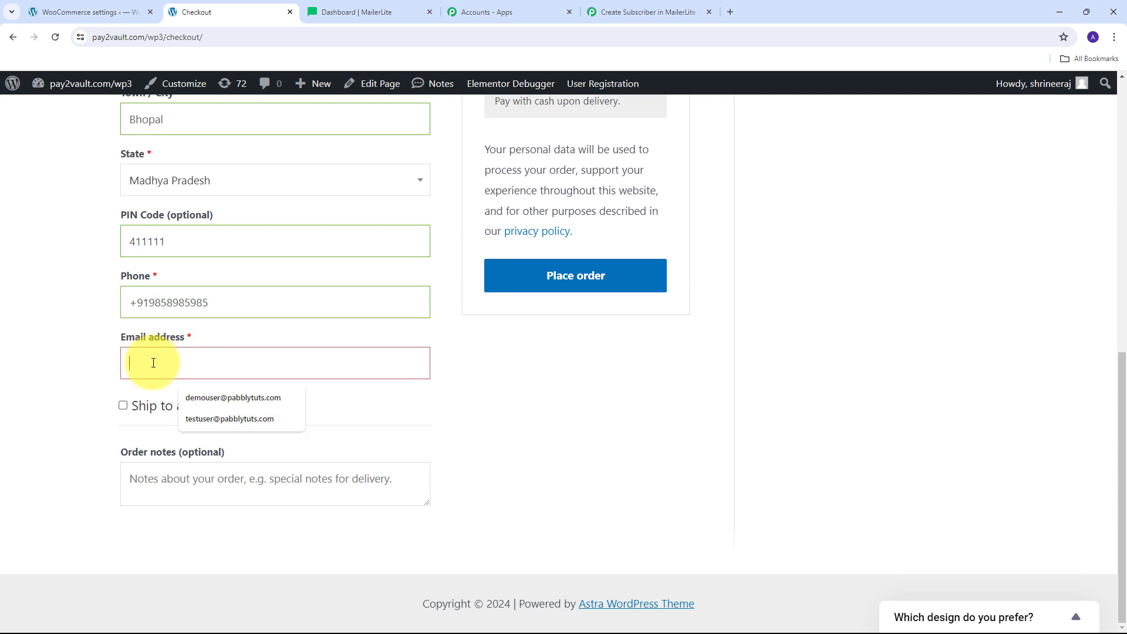
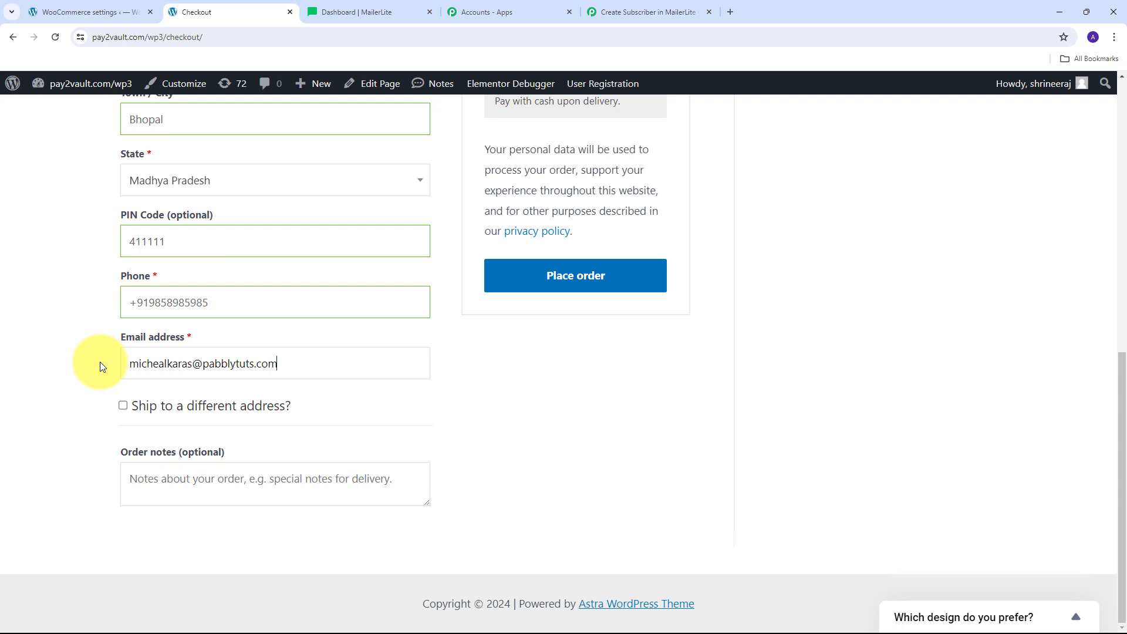
{"action": "scroll", "coordinate": [621, 389], "scroll_direction": "up", "scroll_amount": 1}
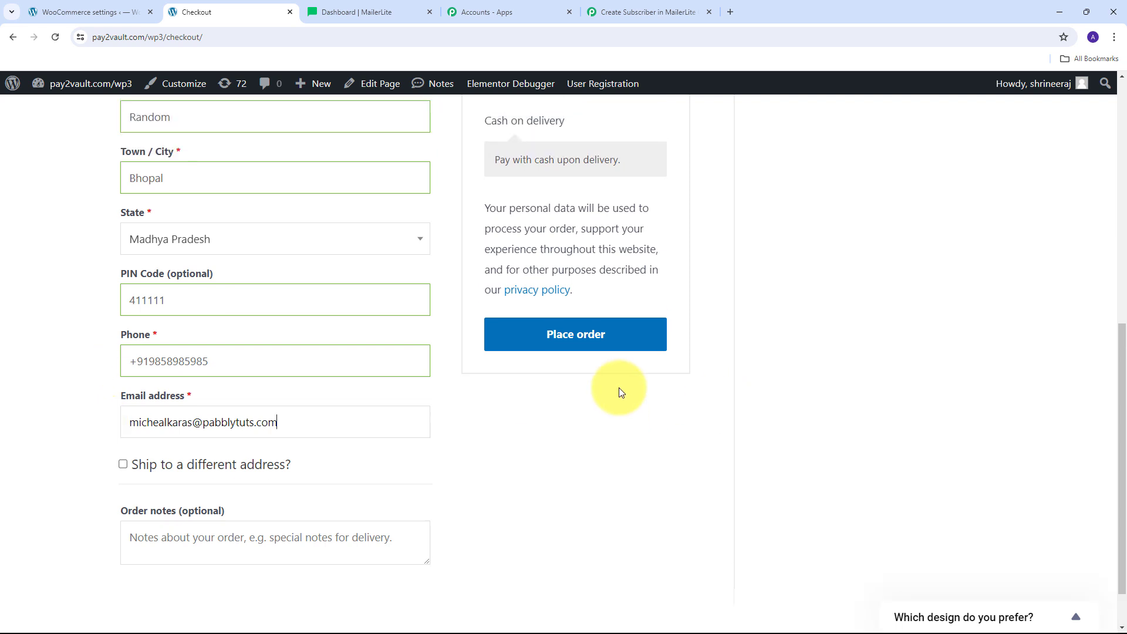
{"action": "left_click", "coordinate": [577, 345]}
{"action": "left_click", "coordinate": [1044, 280]}
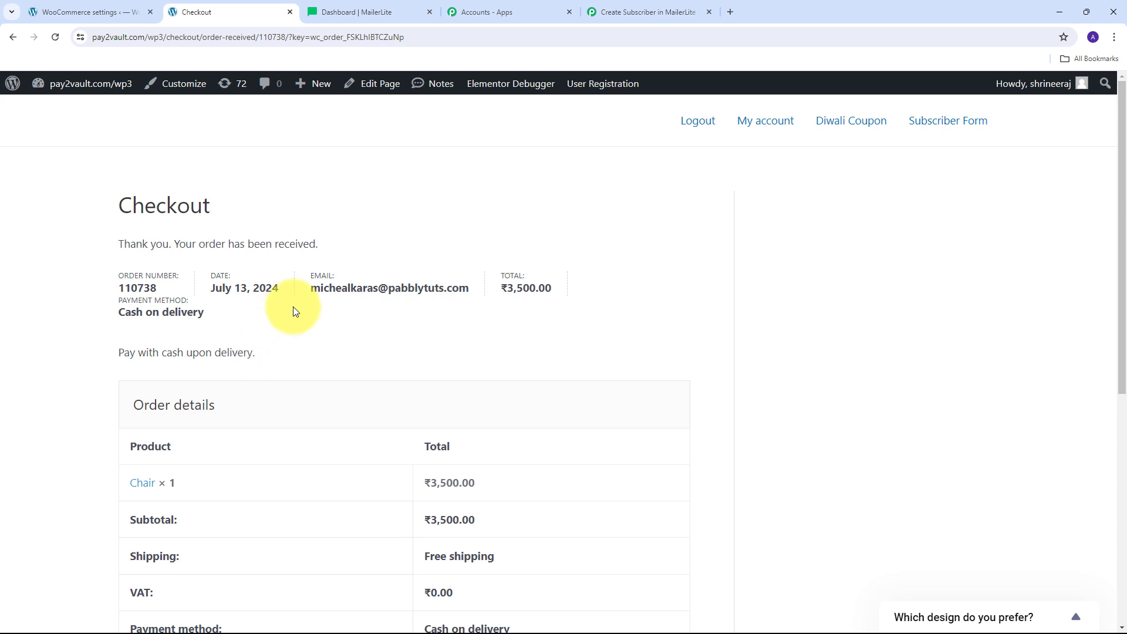
{"action": "left_click", "coordinate": [632, 11]}
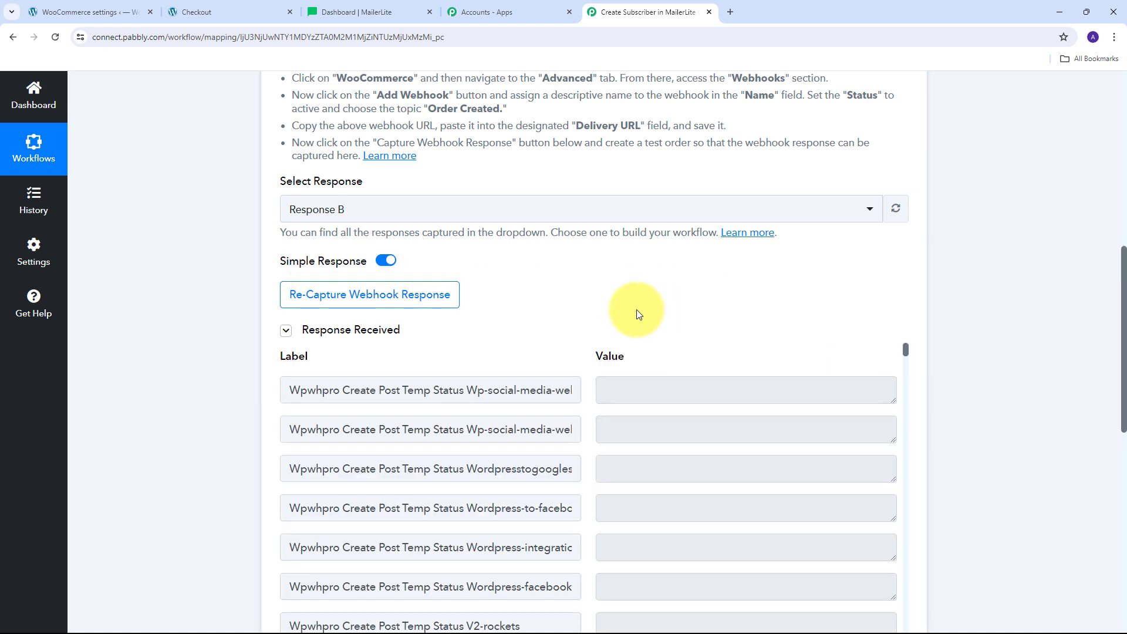
{"action": "scroll", "coordinate": [1114, 282], "scroll_direction": "down", "scroll_amount": 2}
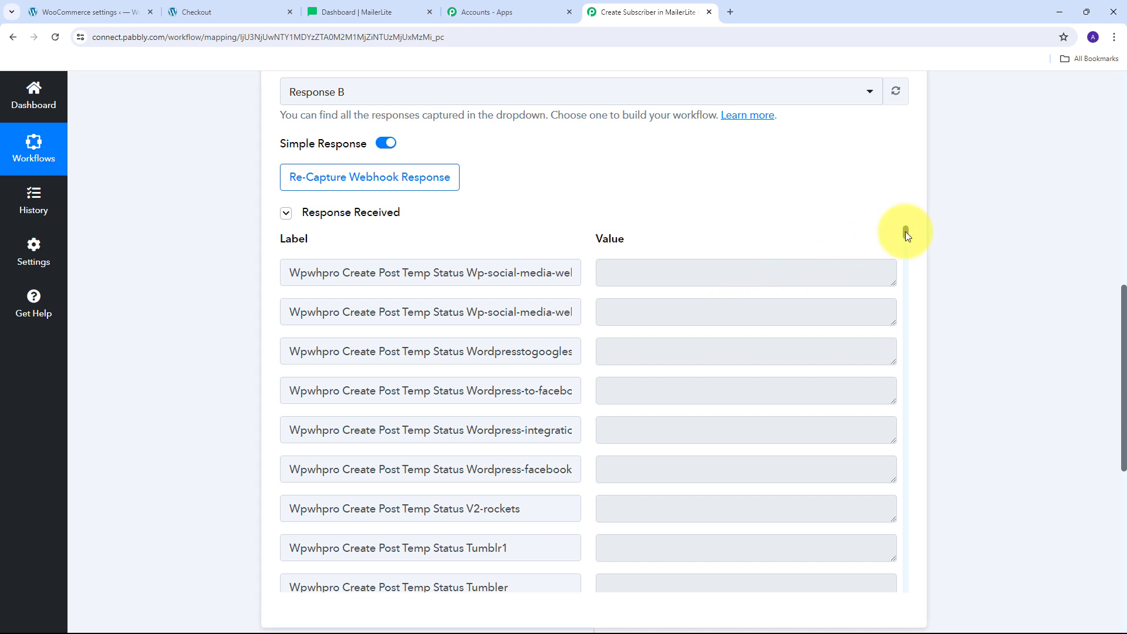
{"action": "left_click_drag", "start_coordinate": [906, 231], "coordinate": [905, 301]}
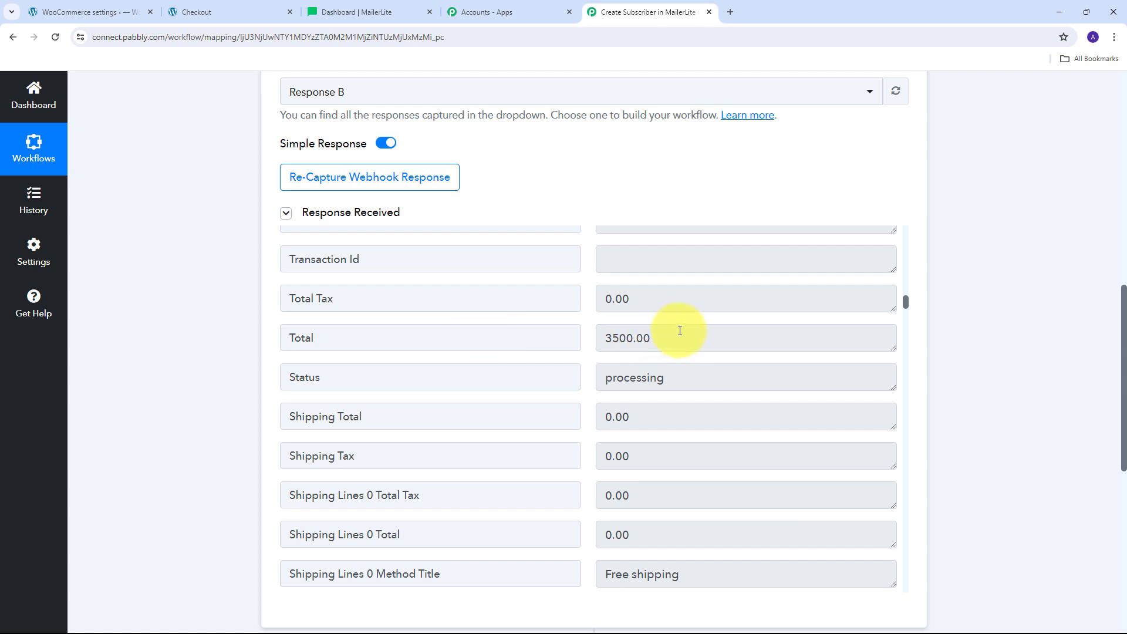
{"action": "left_click_drag", "start_coordinate": [653, 339], "coordinate": [588, 342]}
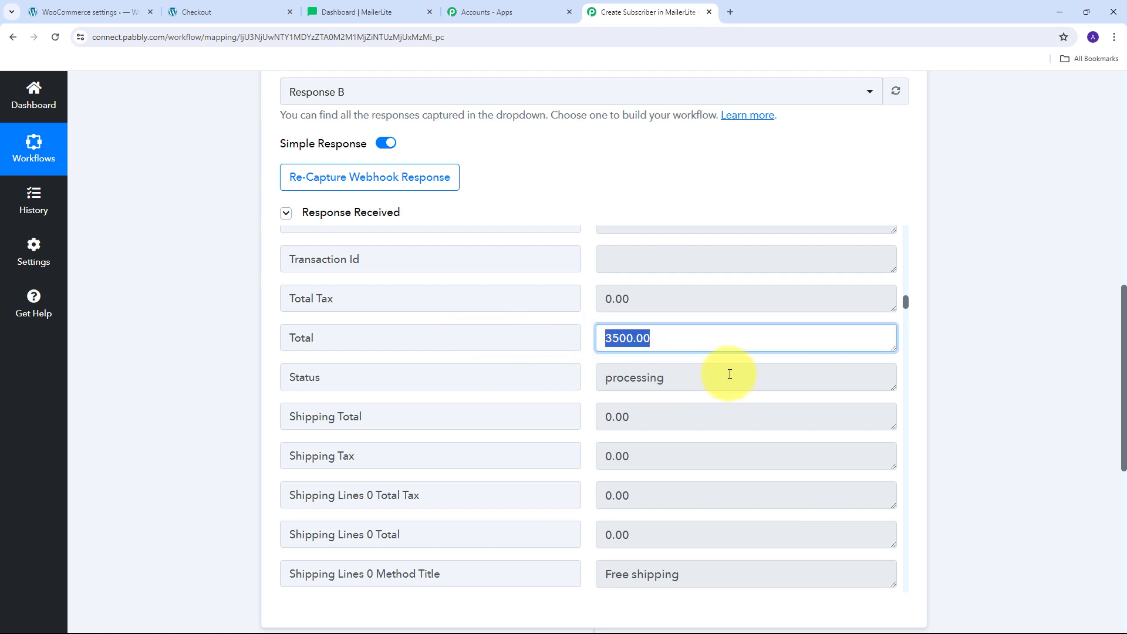
{"action": "left_click_drag", "start_coordinate": [730, 374], "coordinate": [568, 376]}
{"action": "left_click_drag", "start_coordinate": [903, 305], "coordinate": [904, 322]}
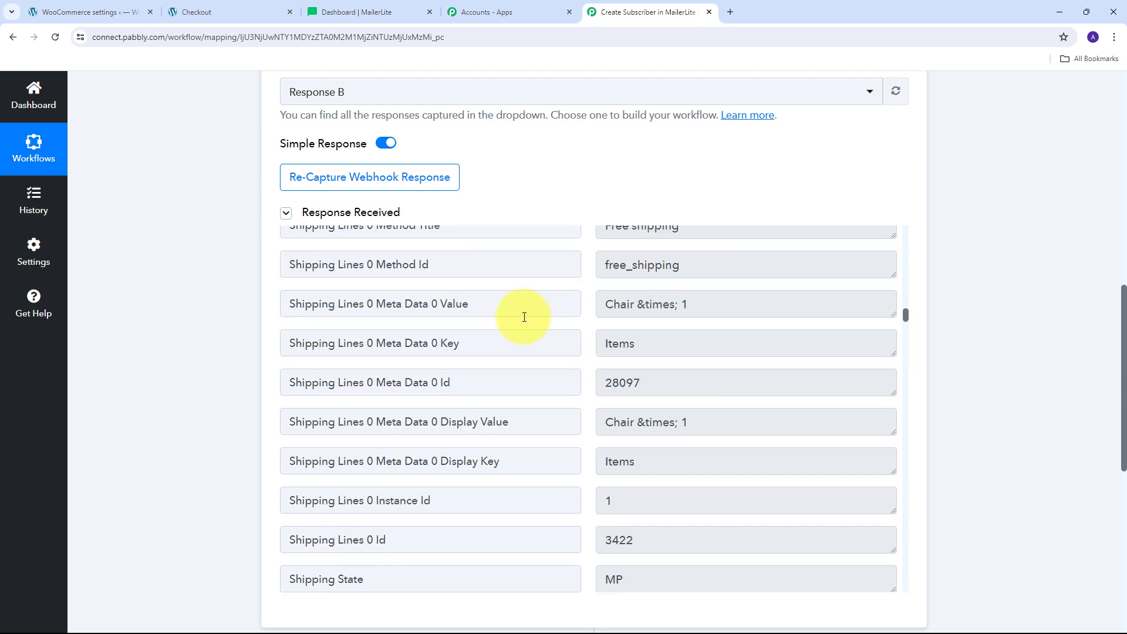
{"action": "left_click_drag", "start_coordinate": [635, 304], "coordinate": [599, 306]}
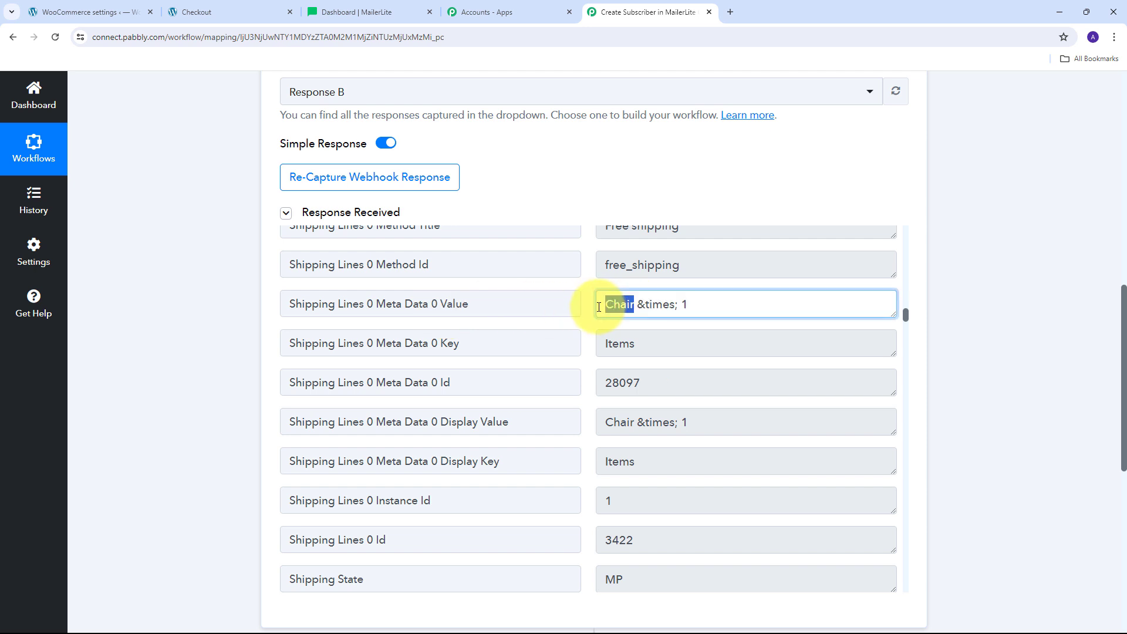
{"action": "left_click_drag", "start_coordinate": [704, 305], "coordinate": [672, 305]}
{"action": "scroll", "coordinate": [442, 375], "scroll_direction": "down", "scroll_amount": 5}
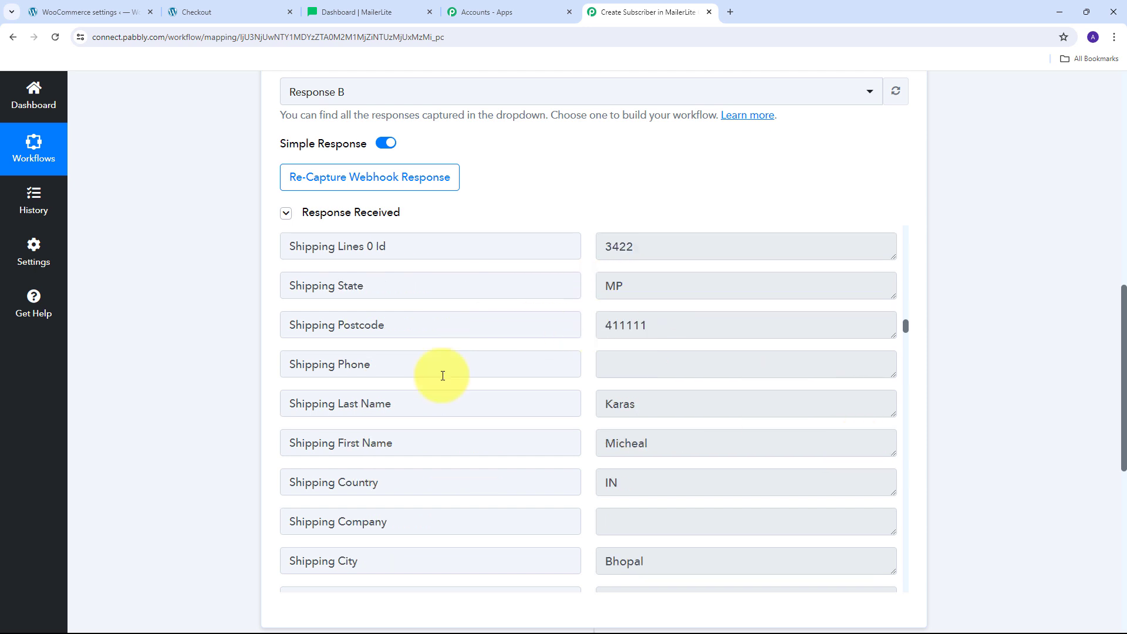
{"action": "left_click_drag", "start_coordinate": [722, 443], "coordinate": [576, 442]}
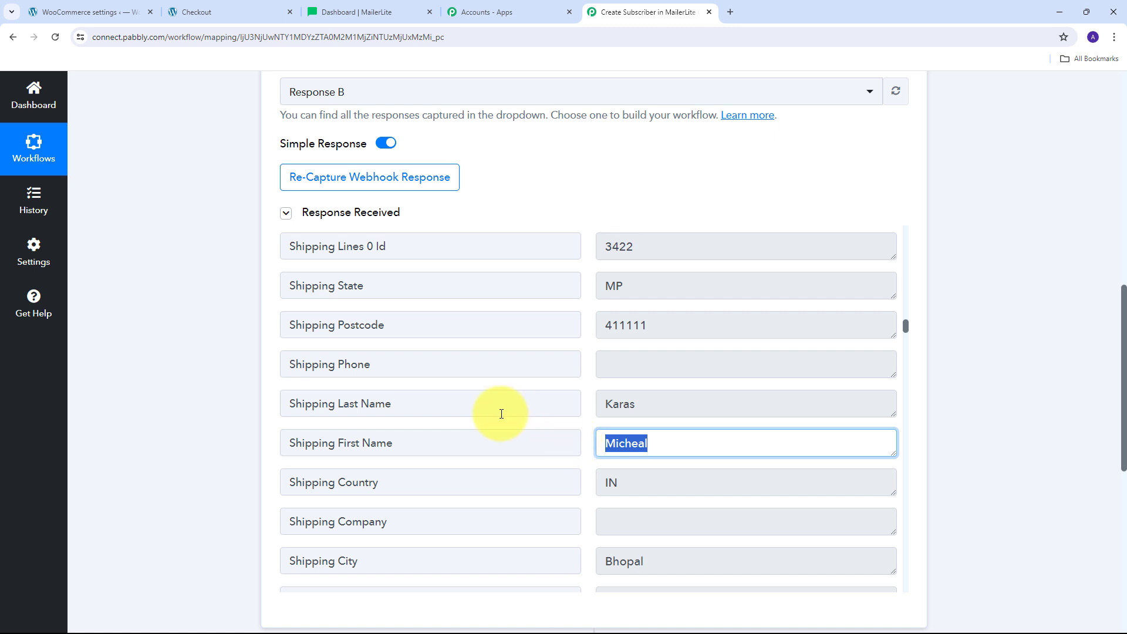
{"action": "left_click_drag", "start_coordinate": [731, 404], "coordinate": [540, 403]}
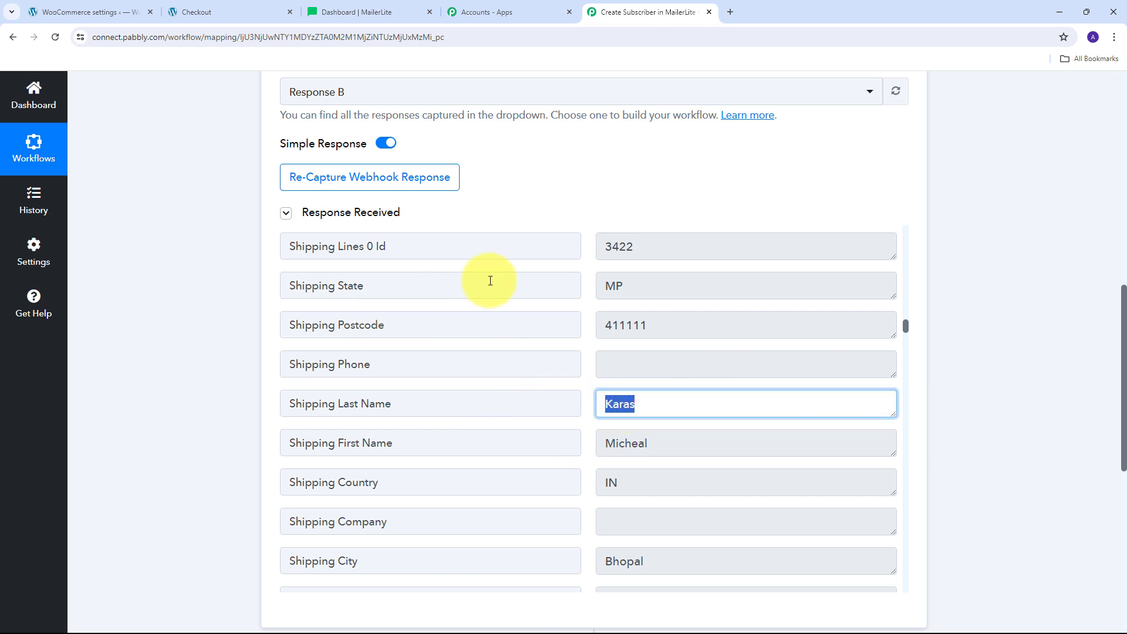
{"action": "left_click_drag", "start_coordinate": [674, 286], "coordinate": [521, 284]}
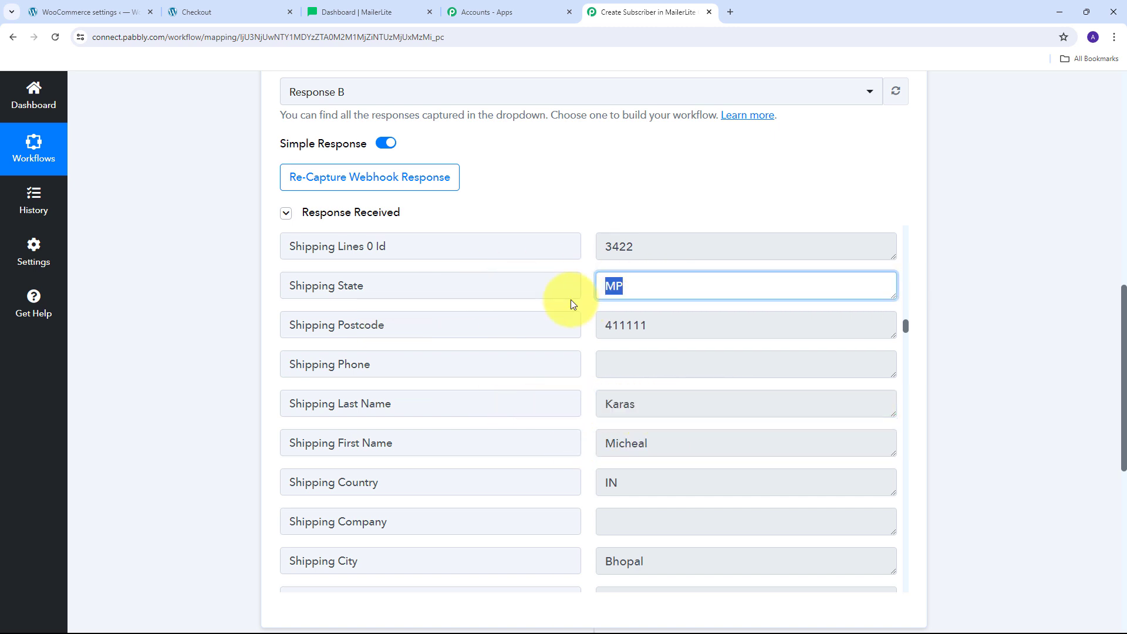
{"action": "left_click_drag", "start_coordinate": [675, 325], "coordinate": [382, 329]}
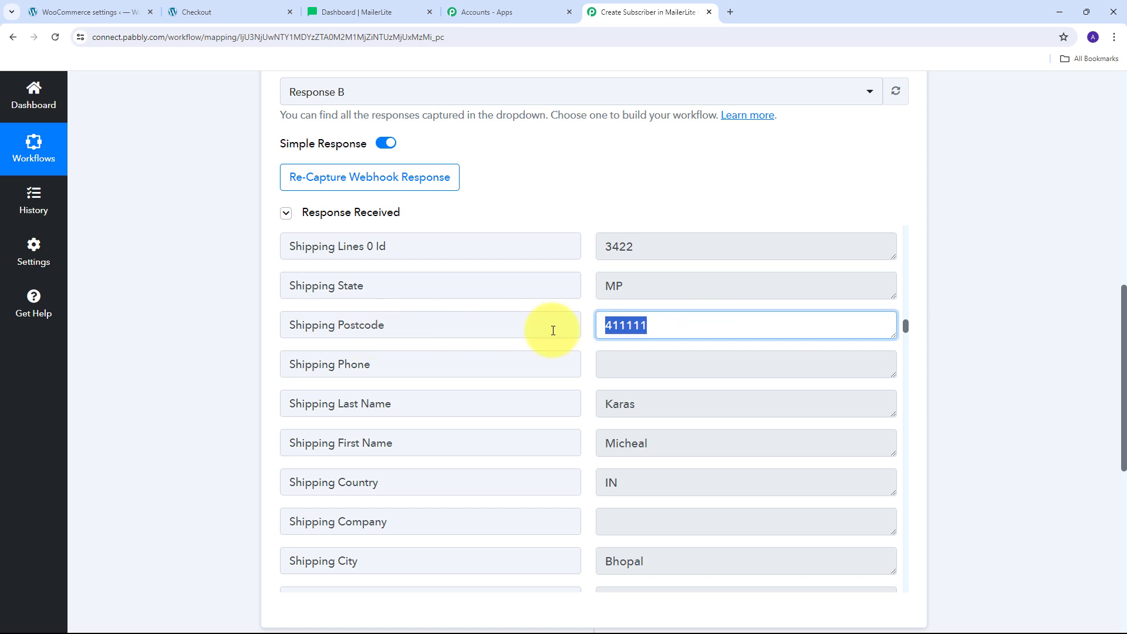
{"action": "scroll", "coordinate": [635, 347], "scroll_direction": "down", "scroll_amount": 3}
{"action": "left_click_drag", "start_coordinate": [669, 384], "coordinate": [553, 399]}
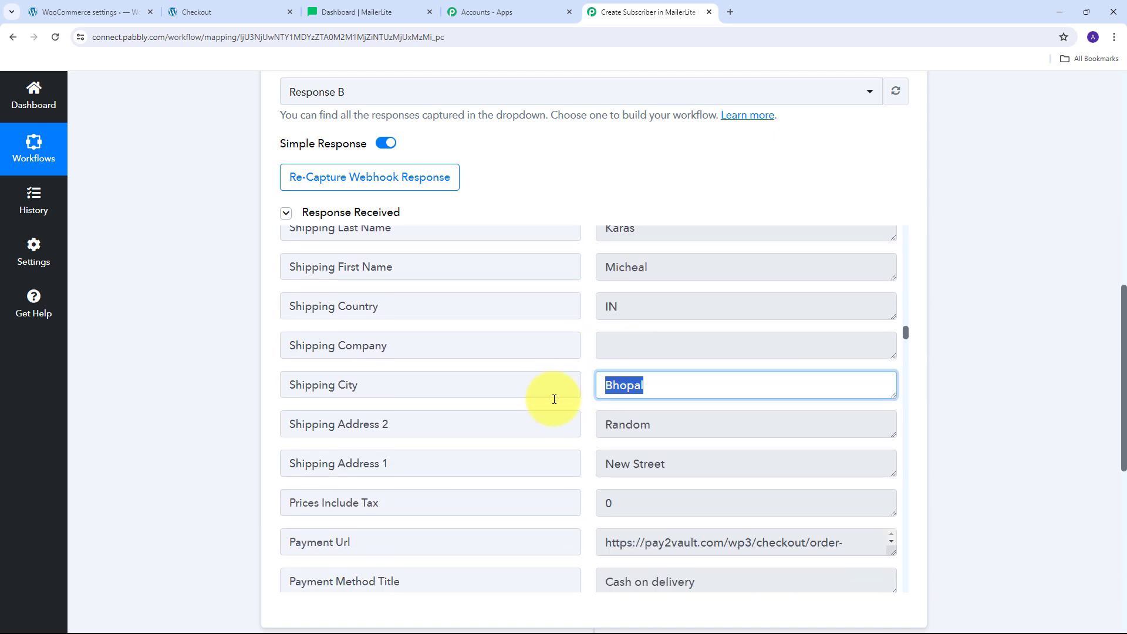
{"action": "scroll", "coordinate": [639, 378], "scroll_direction": "down", "scroll_amount": 1}
{"action": "left_click_drag", "start_coordinate": [712, 403], "coordinate": [558, 398]}
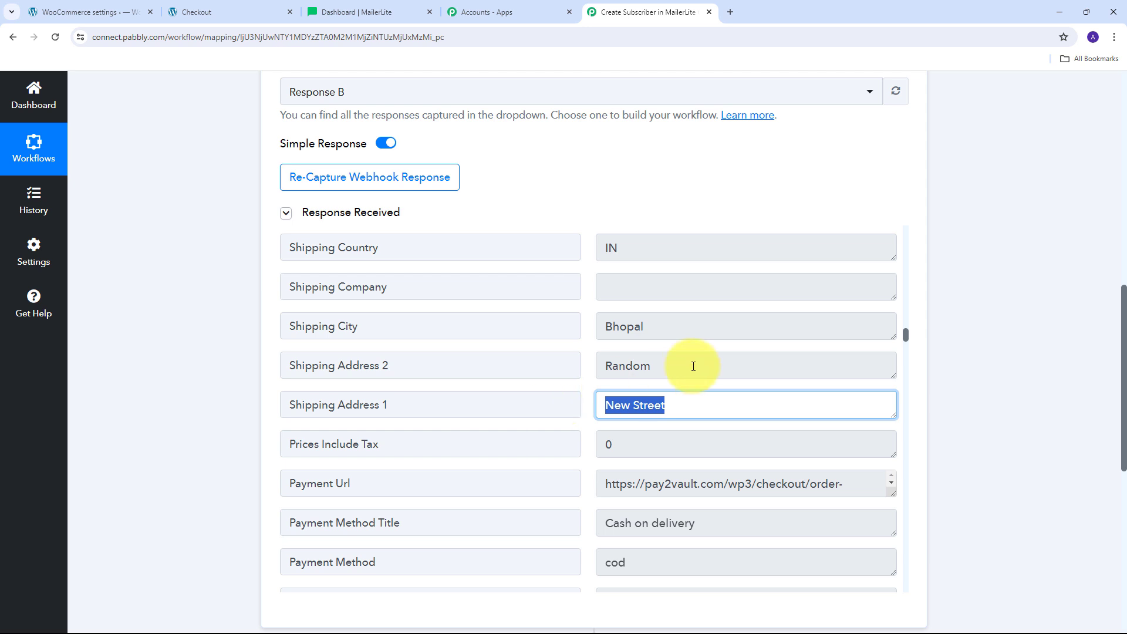
{"action": "left_click_drag", "start_coordinate": [693, 366], "coordinate": [536, 360]}
{"action": "scroll", "coordinate": [680, 353], "scroll_direction": "down", "scroll_amount": 10}
{"action": "scroll", "coordinate": [681, 346], "scroll_direction": "up", "scroll_amount": 1}
{"action": "scroll", "coordinate": [681, 347], "scroll_direction": "down", "scroll_amount": 2}
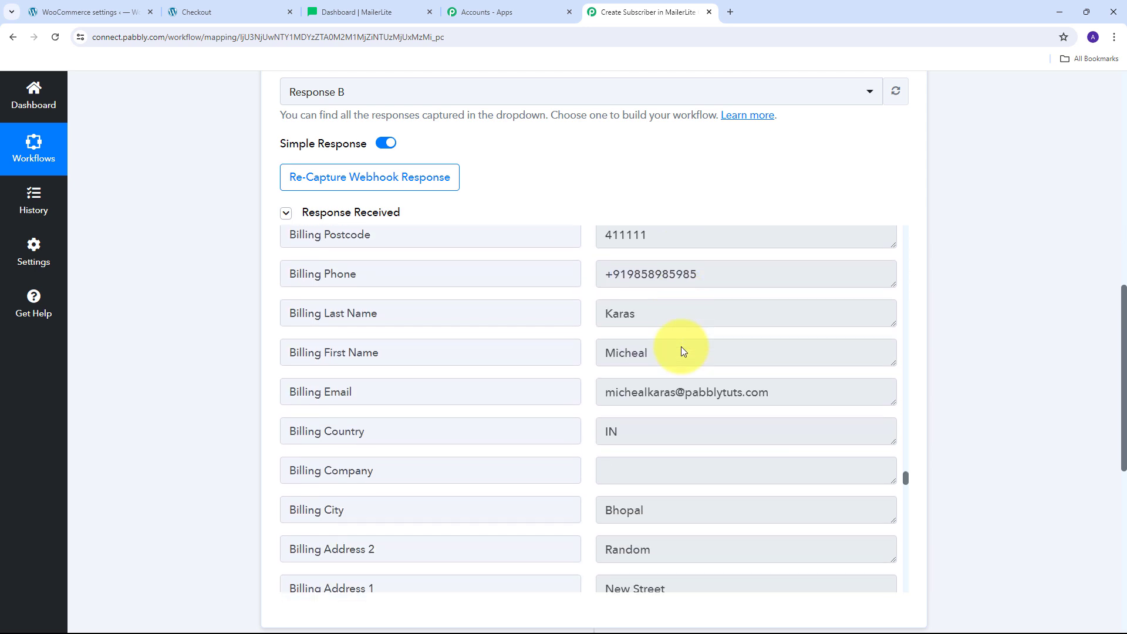
{"action": "left_click_drag", "start_coordinate": [781, 384], "coordinate": [561, 382]}
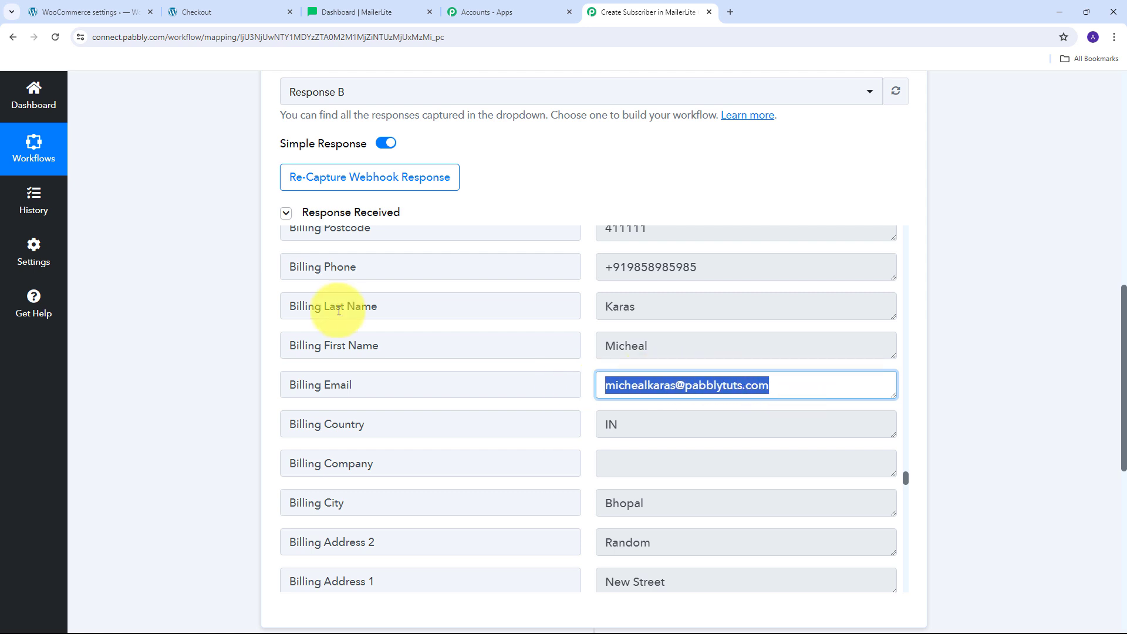
{"action": "left_click_drag", "start_coordinate": [747, 270], "coordinate": [534, 262]}
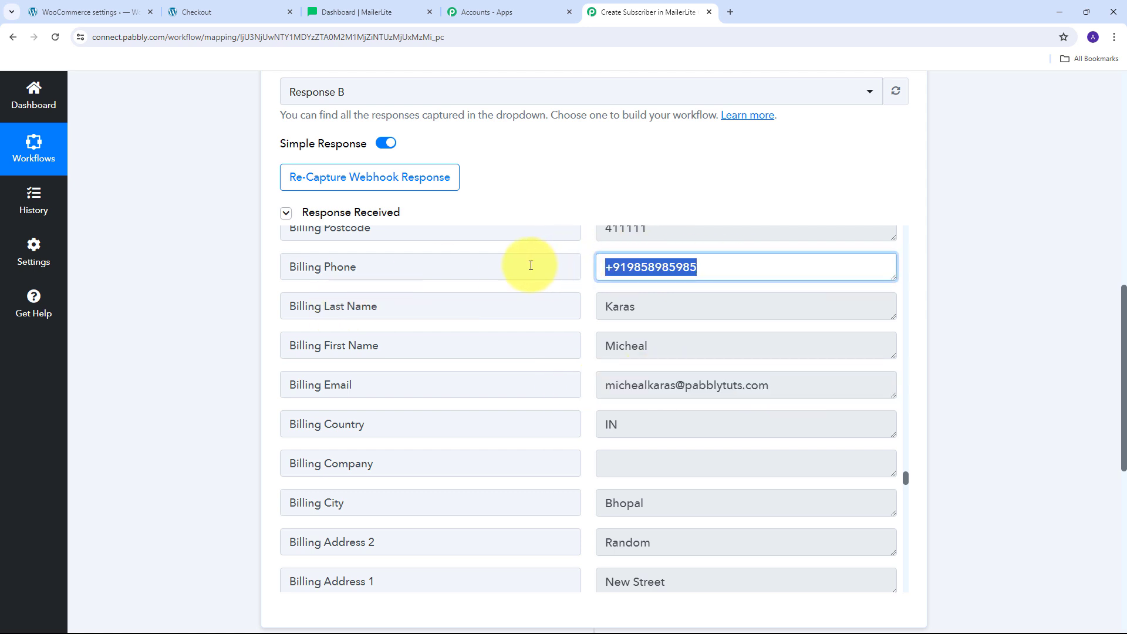
{"action": "scroll", "coordinate": [584, 352], "scroll_direction": "down", "scroll_amount": 1}
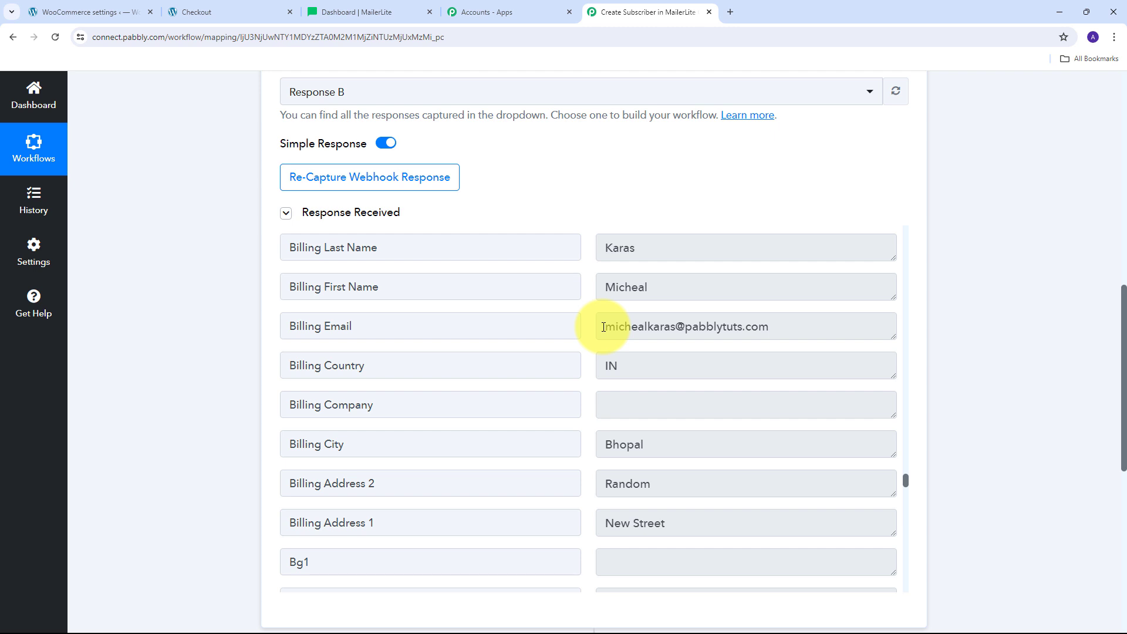
{"action": "scroll", "coordinate": [939, 270], "scroll_direction": "up", "scroll_amount": 1}
{"action": "scroll", "coordinate": [938, 270], "scroll_direction": "down", "scroll_amount": 6}
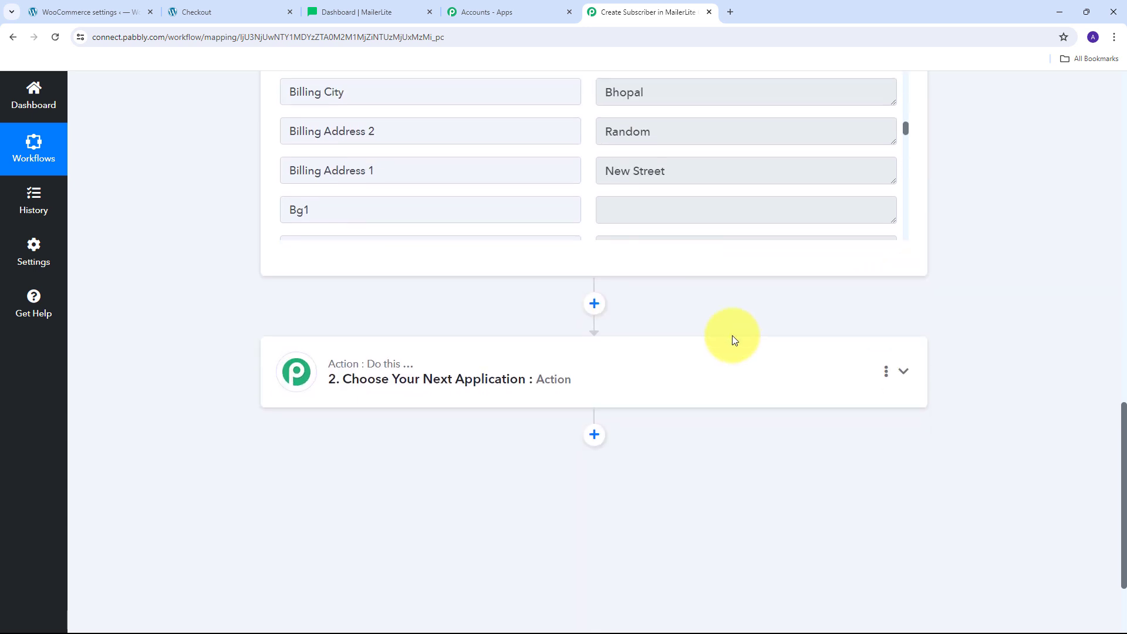
Choose MailerLite as the action app with the Create Or Update Subscriber event and start a connection
{"action": "left_click", "coordinate": [905, 375]}
{"action": "left_click", "coordinate": [407, 317]}
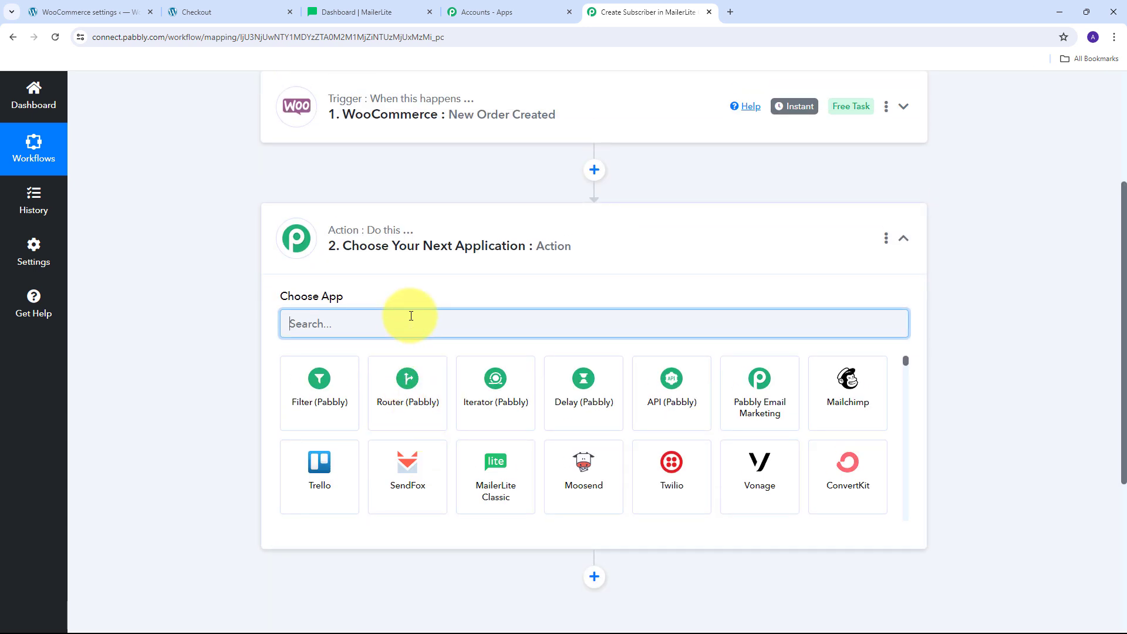
{"action": "type", "text": "Mailer"}
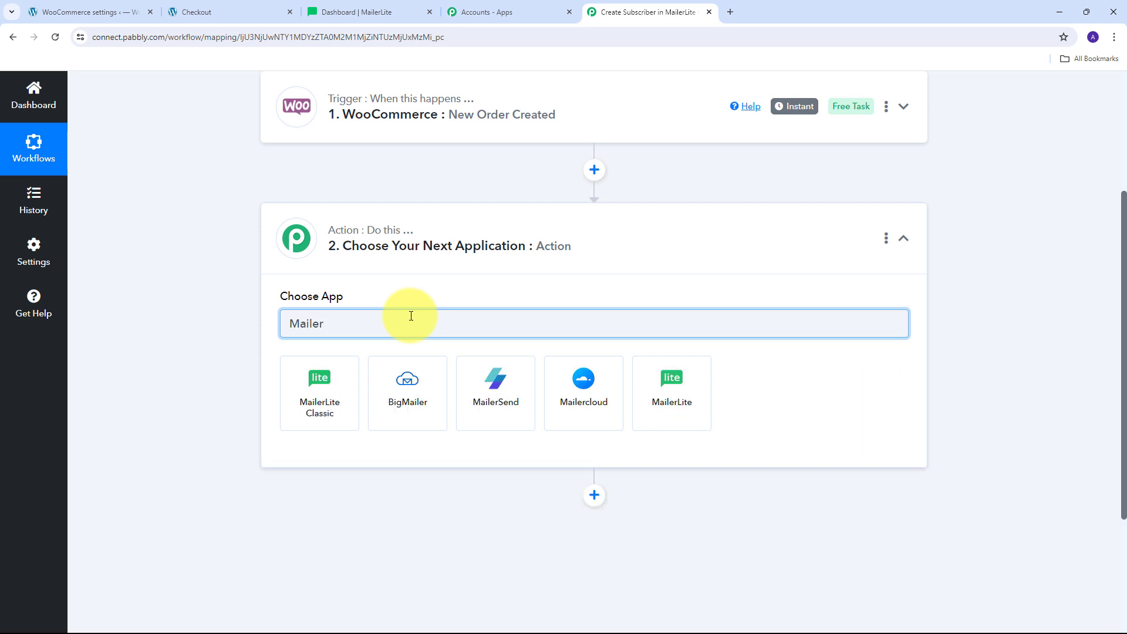
{"action": "type", "text": "Lite"}
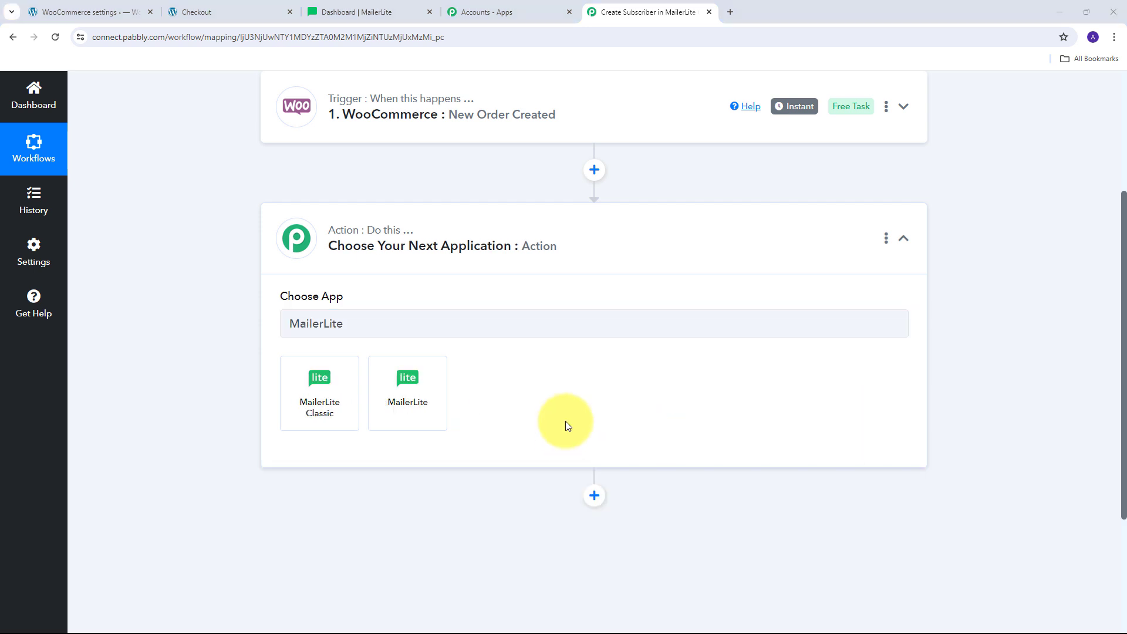
{"action": "left_click", "coordinate": [409, 395]}
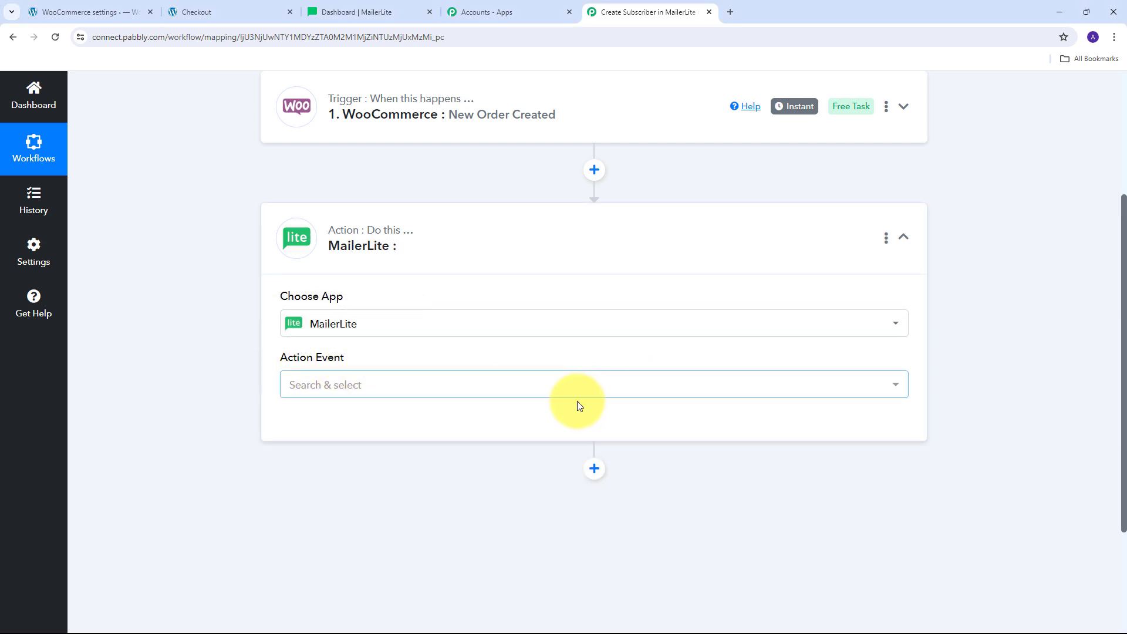
{"action": "left_click", "coordinate": [539, 389]}
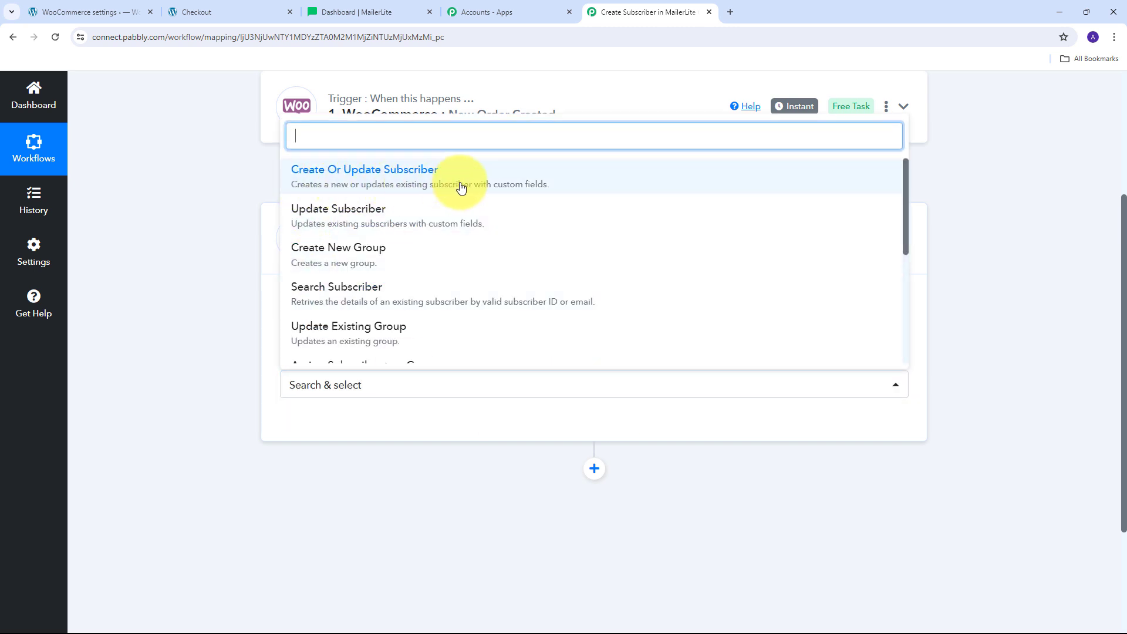
{"action": "left_click", "coordinate": [419, 183]}
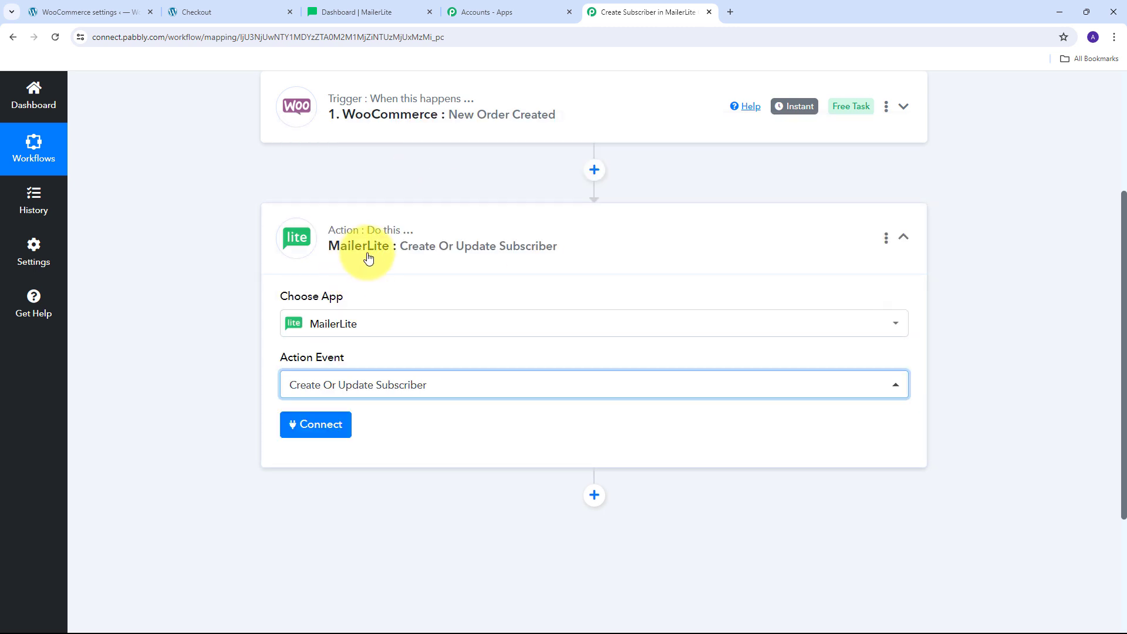
{"action": "left_click", "coordinate": [320, 432]}
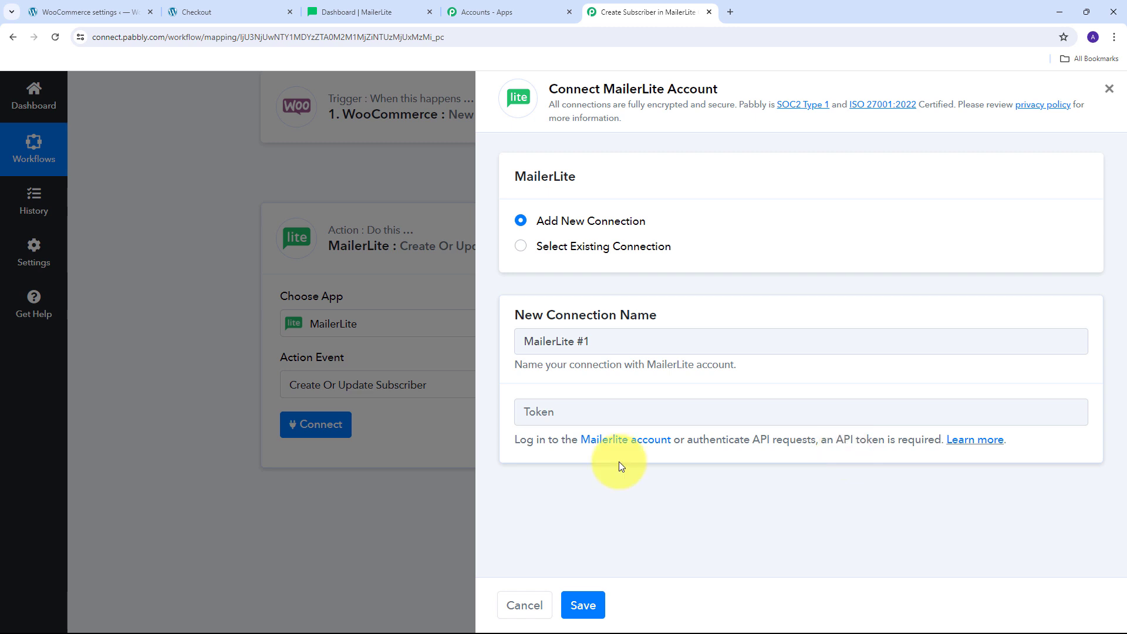
Switch to the MailerLite dashboard browser tab
{"action": "left_click", "coordinate": [339, 13]}
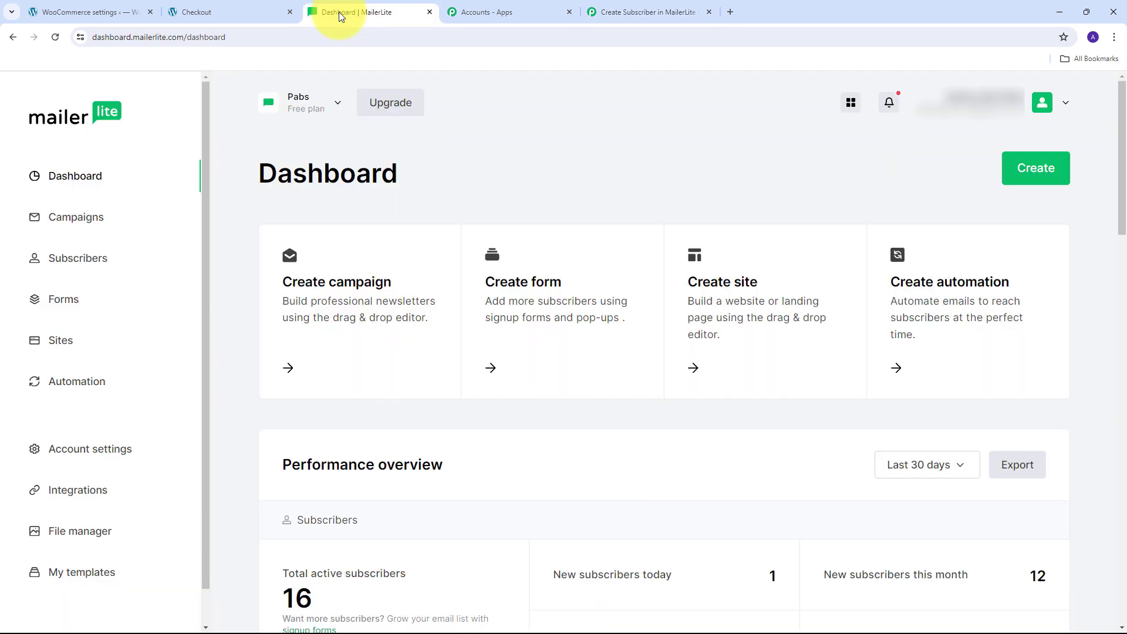
In MailerLite's API integration settings, start a new token named 'WooCommerce Order'
{"action": "left_click", "coordinate": [70, 497]}
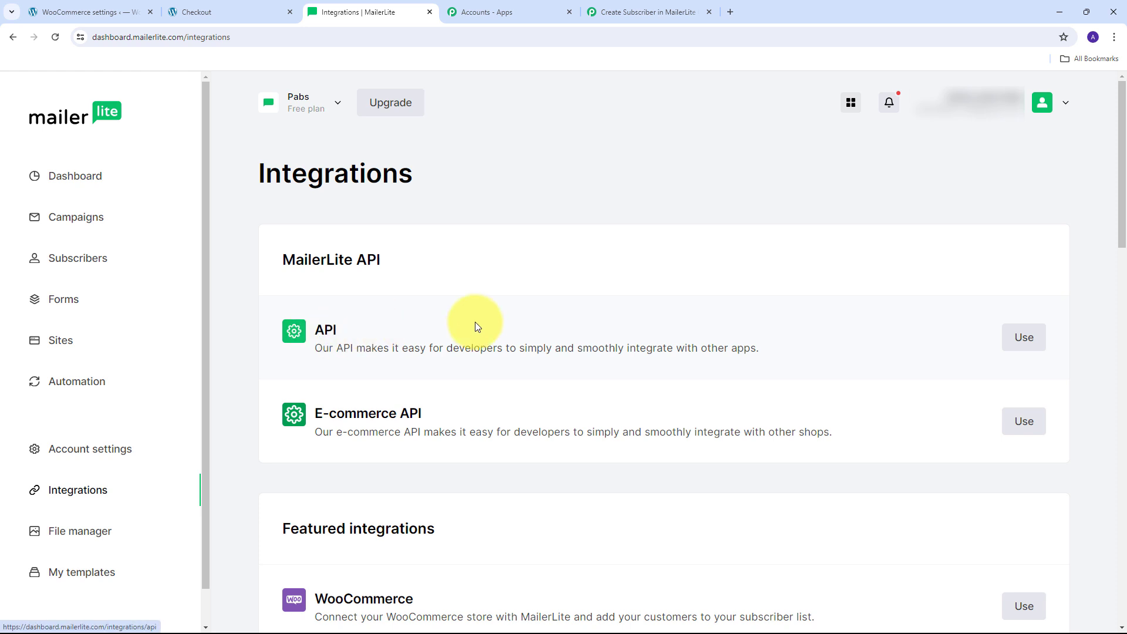
{"action": "left_click", "coordinate": [1034, 340]}
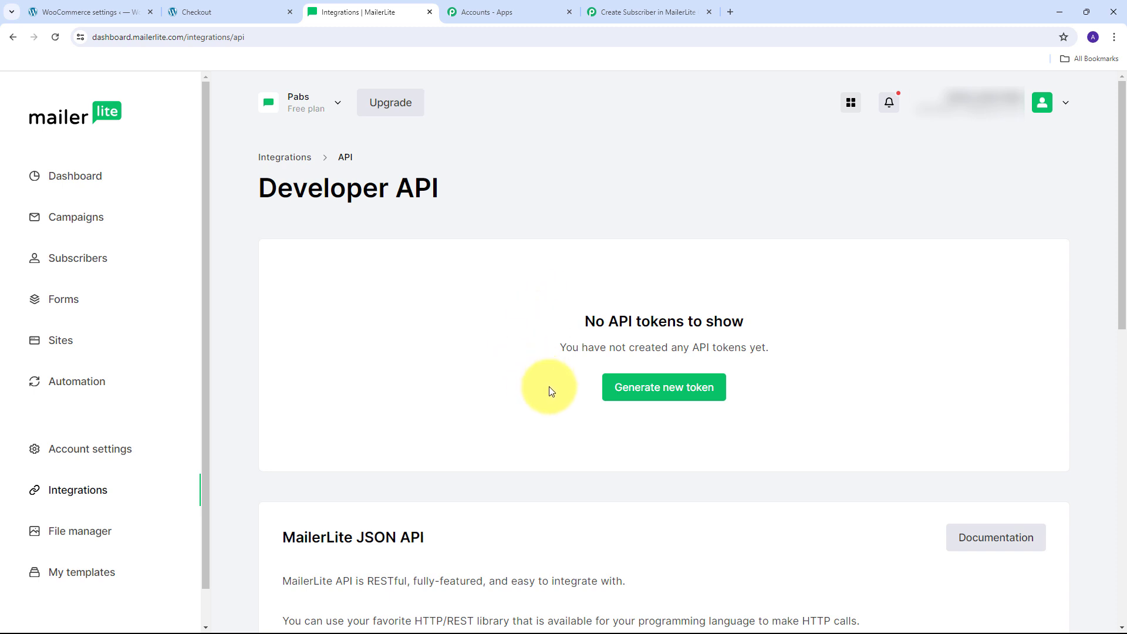
{"action": "left_click", "coordinate": [683, 395]}
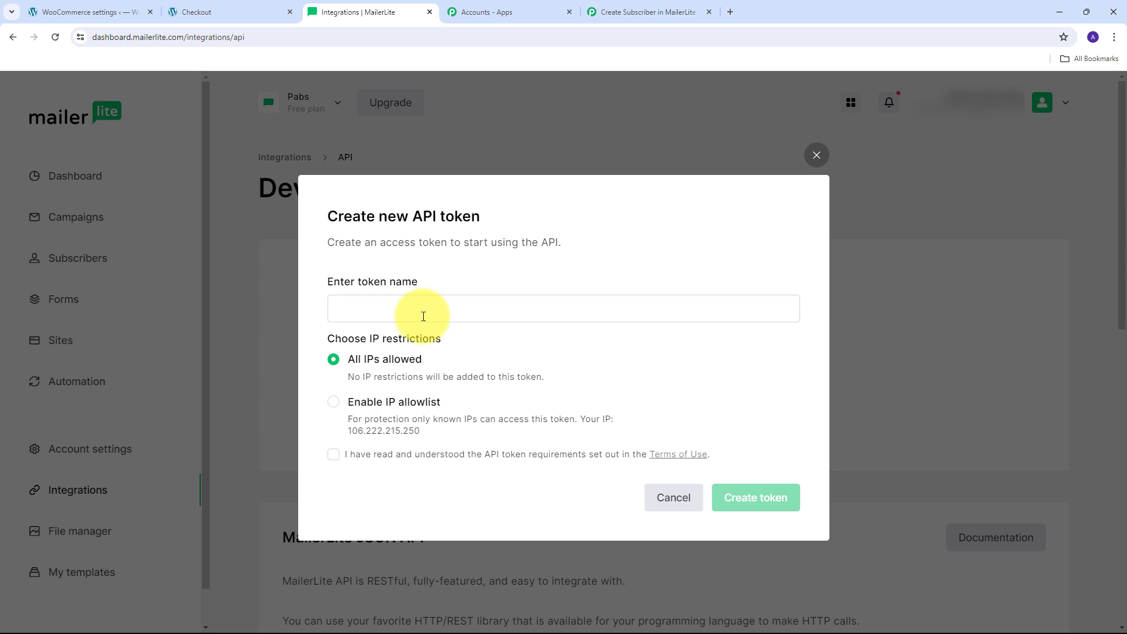
{"action": "left_click", "coordinate": [423, 313]}
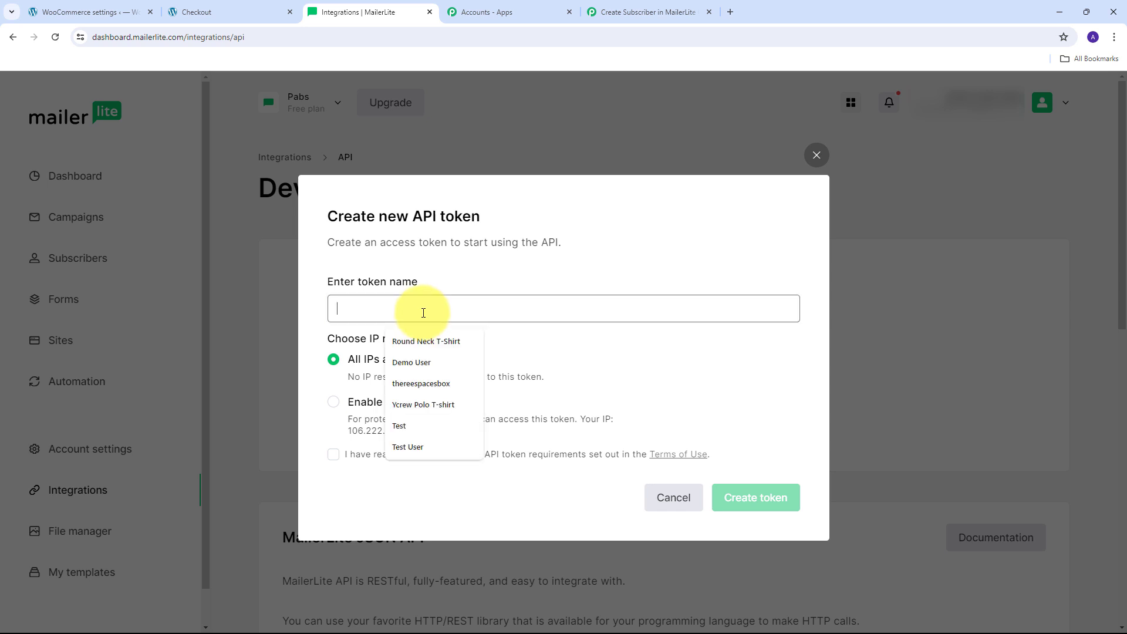
{"action": "key", "text": "ctrl+v"}
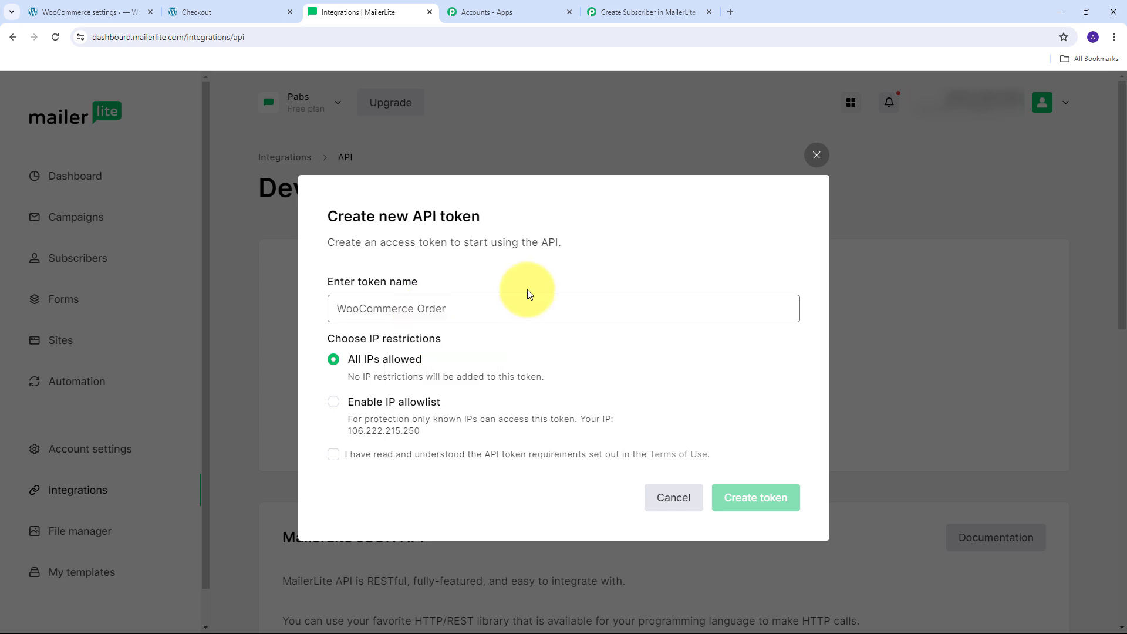
Accept the terms, create and copy the token, then return to the Pabbly Connect tab
{"action": "left_click", "coordinate": [333, 455]}
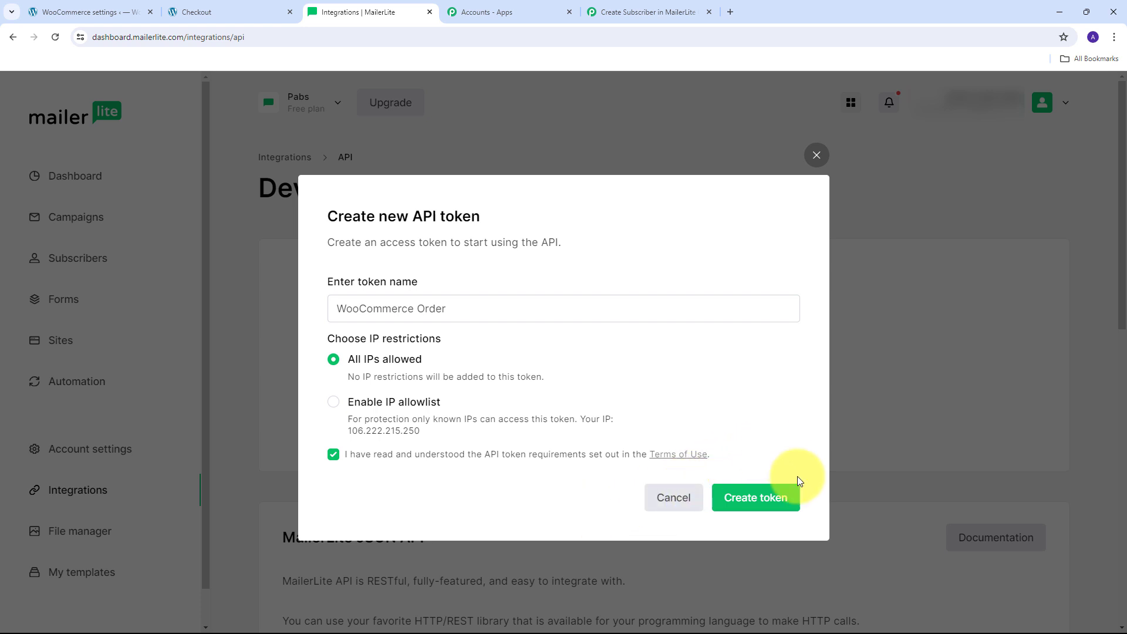
{"action": "left_click", "coordinate": [757, 501]}
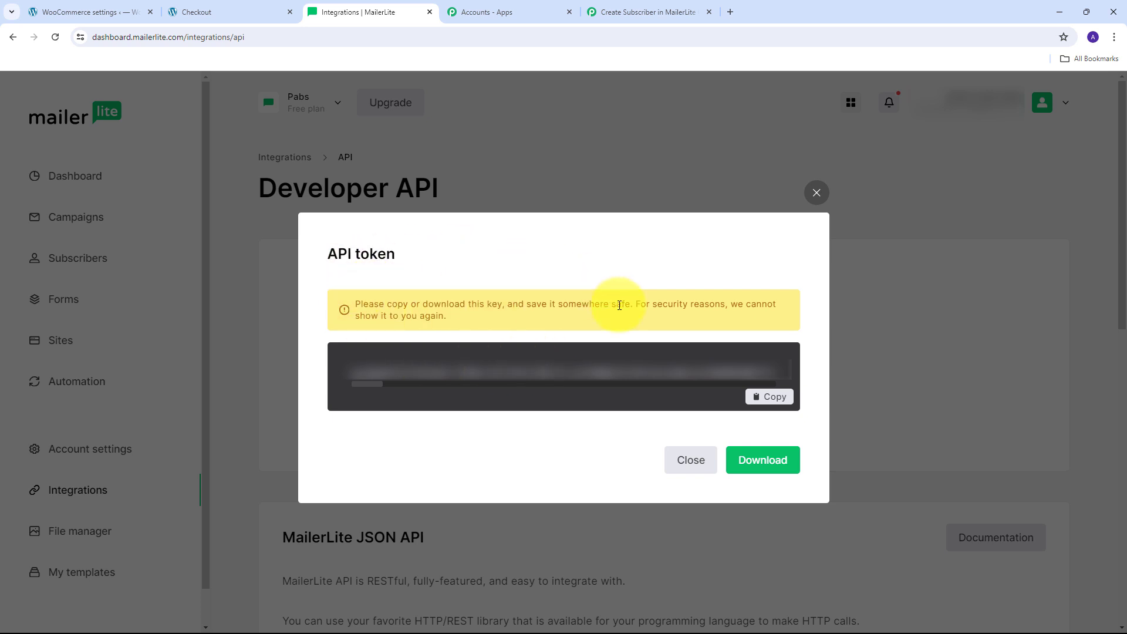
{"action": "left_click", "coordinate": [767, 400]}
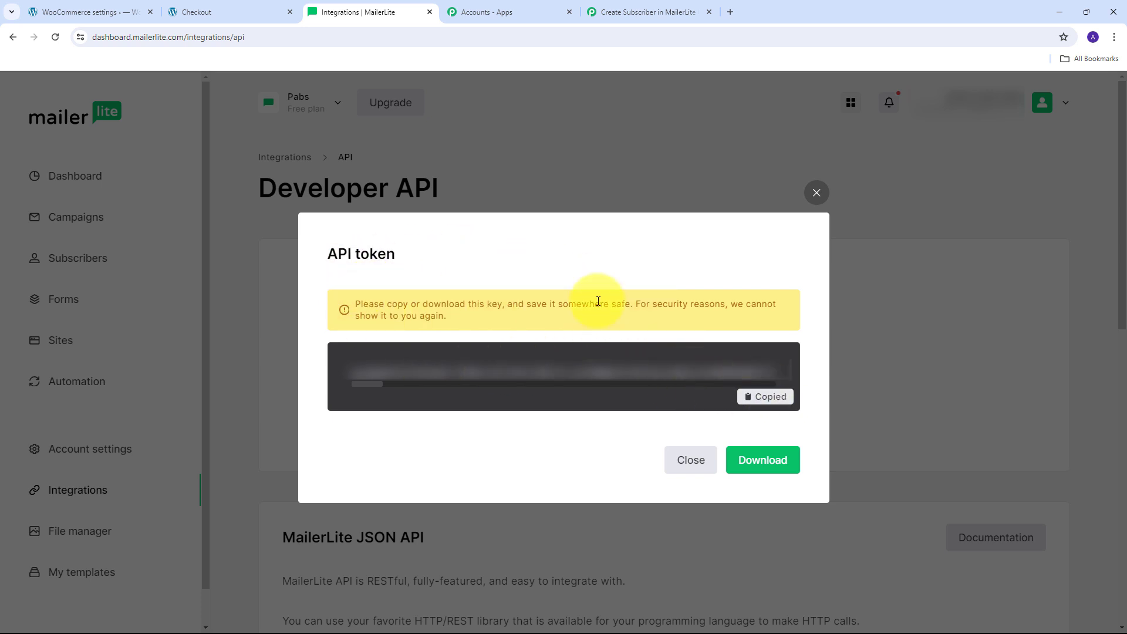
{"action": "left_click", "coordinate": [816, 193]}
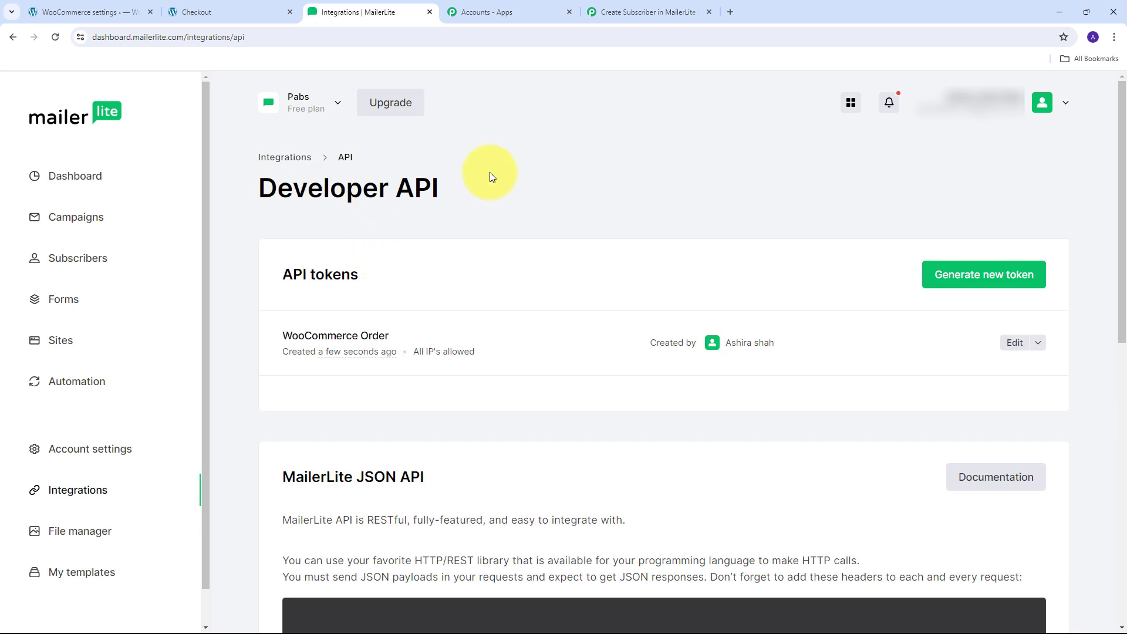
{"action": "left_click", "coordinate": [622, 13]}
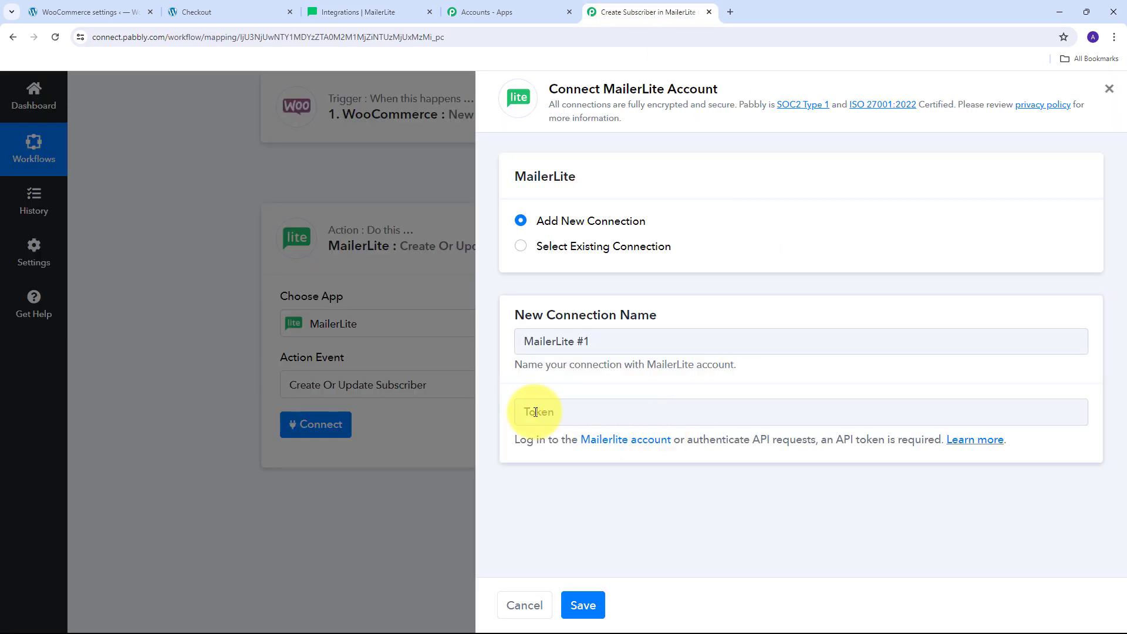
Paste the copied MailerLite API token into the Token field and save the connection
{"action": "left_click", "coordinate": [565, 411]}
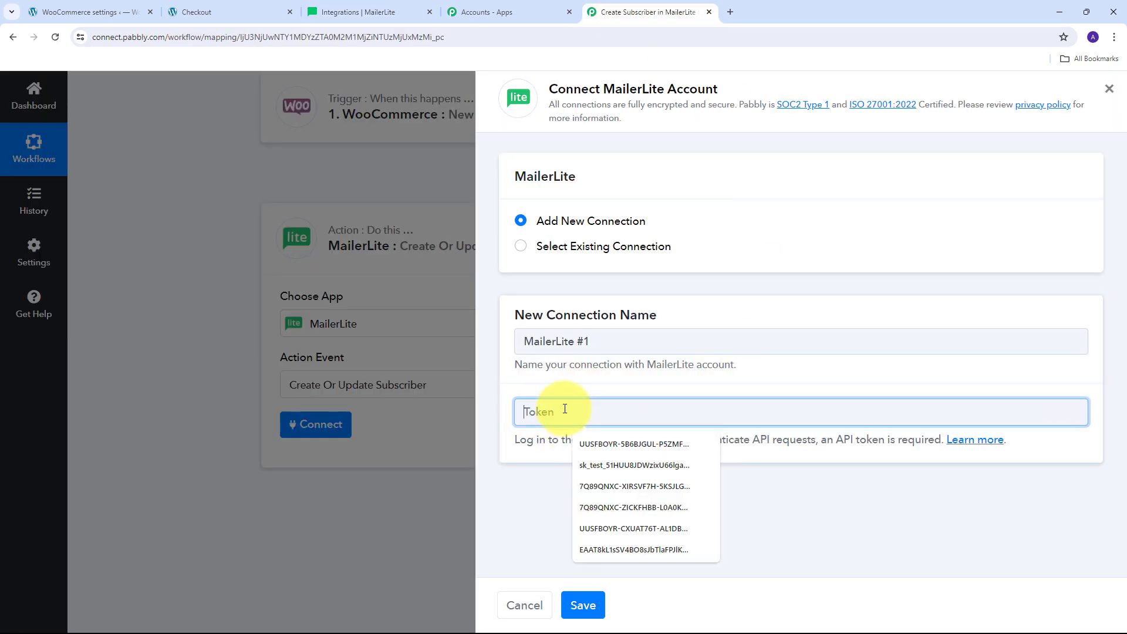
{"action": "key", "text": "ctrl+v"}
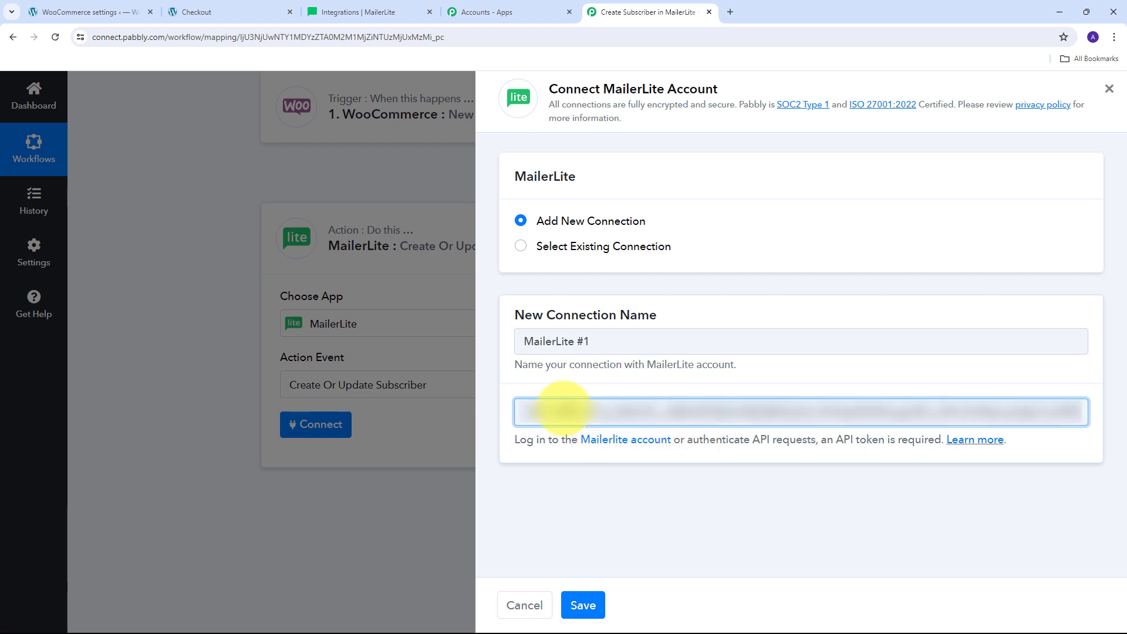
{"action": "left_click", "coordinate": [585, 595]}
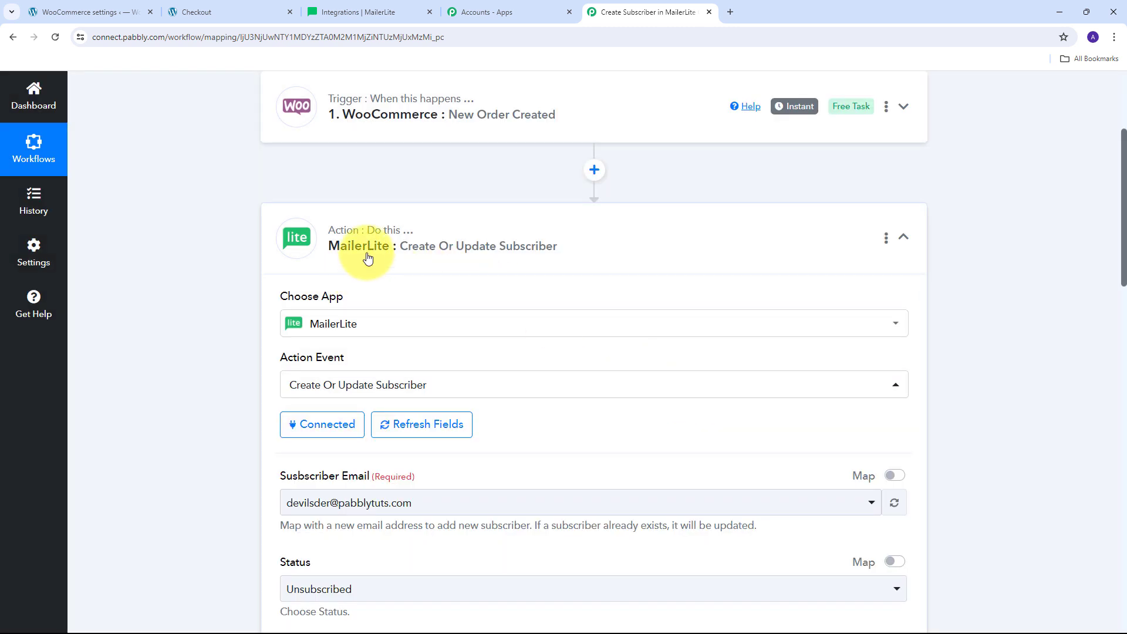
Map Subscriber Email to the WooCommerce order's Billing Email, replacing the typed address
{"action": "scroll", "coordinate": [669, 317], "scroll_direction": "down", "scroll_amount": 4}
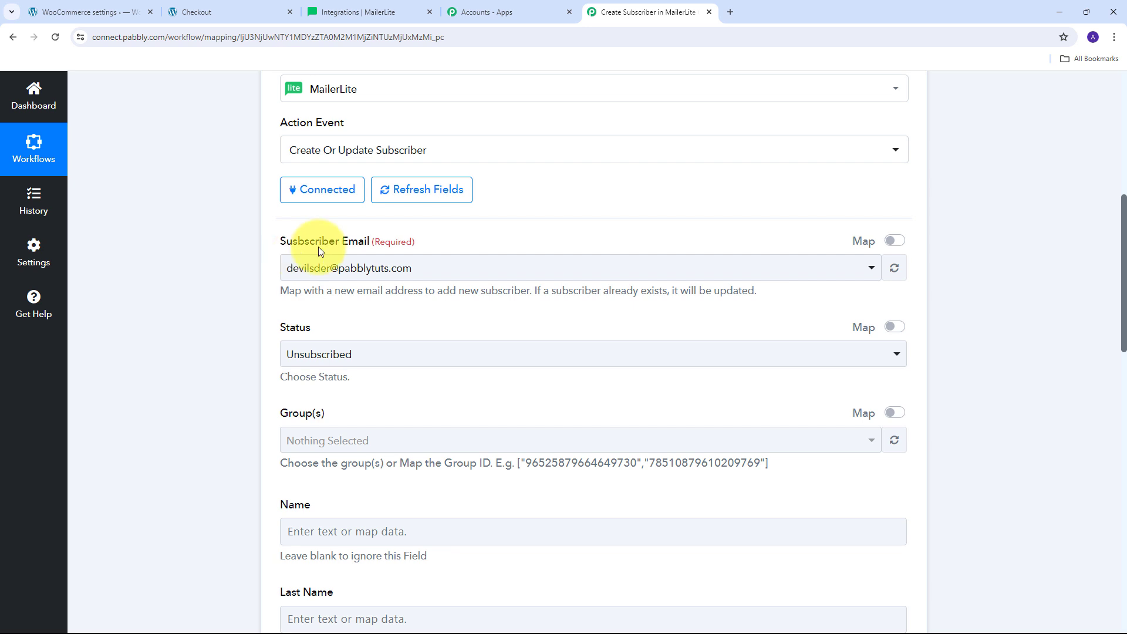
{"action": "left_click", "coordinate": [896, 243]}
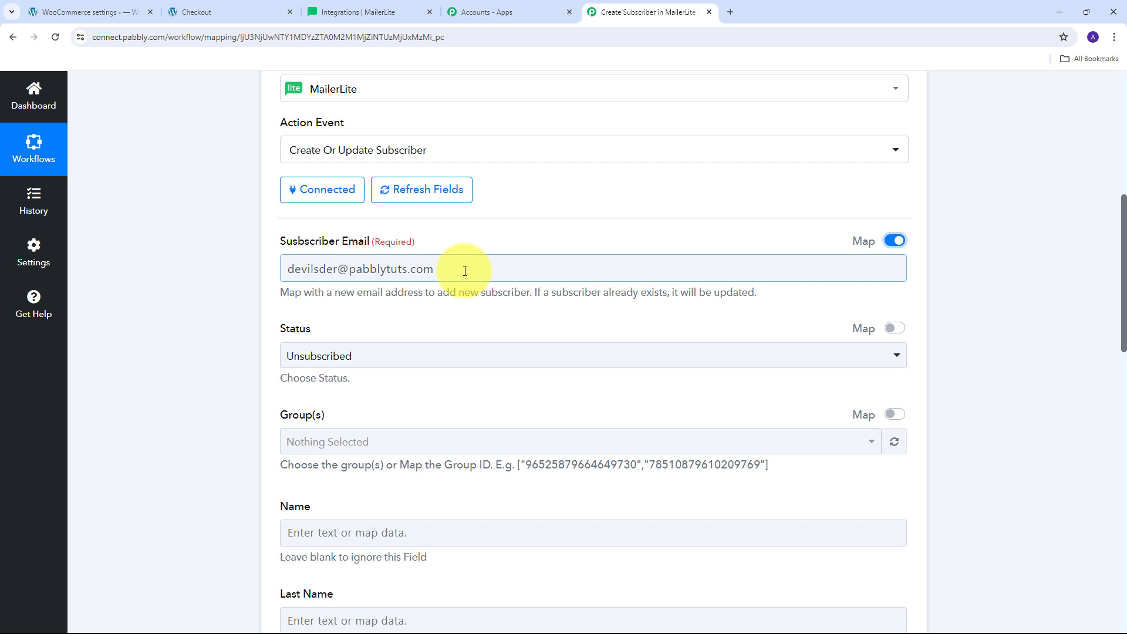
{"action": "left_click_drag", "start_coordinate": [465, 270], "coordinate": [284, 272]}
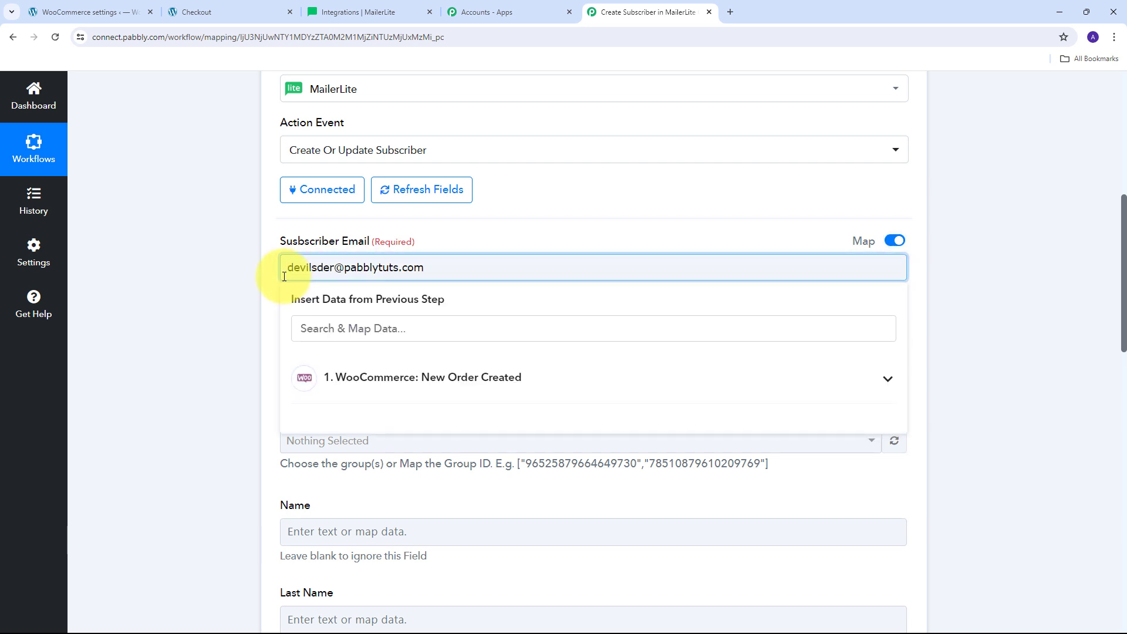
{"action": "key", "text": "BackSpace"}
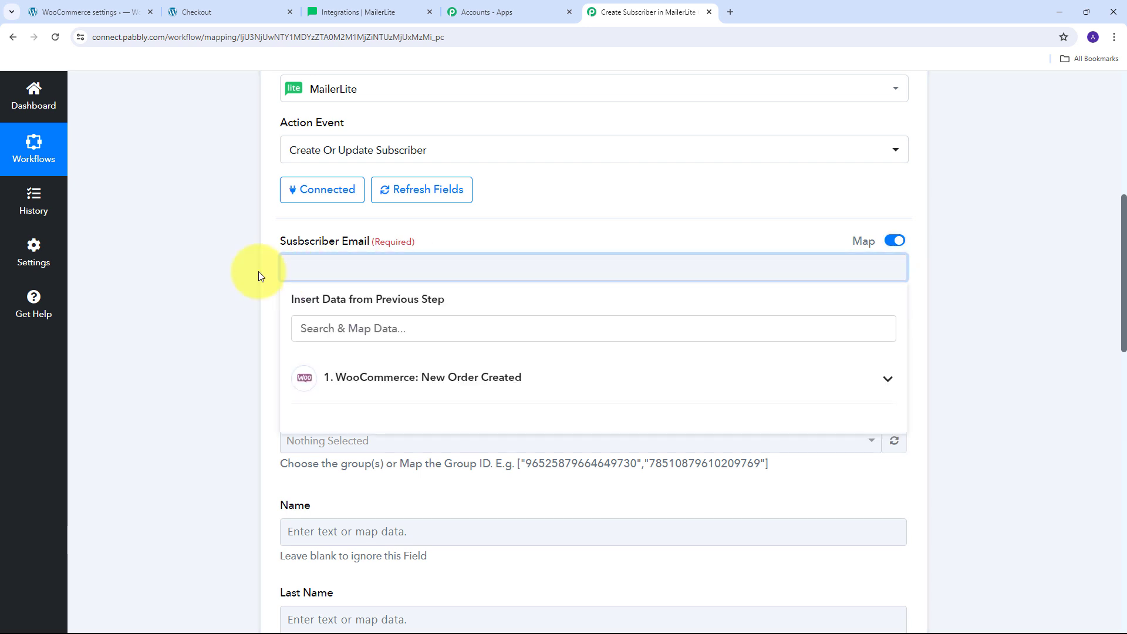
{"action": "left_click", "coordinate": [471, 377]}
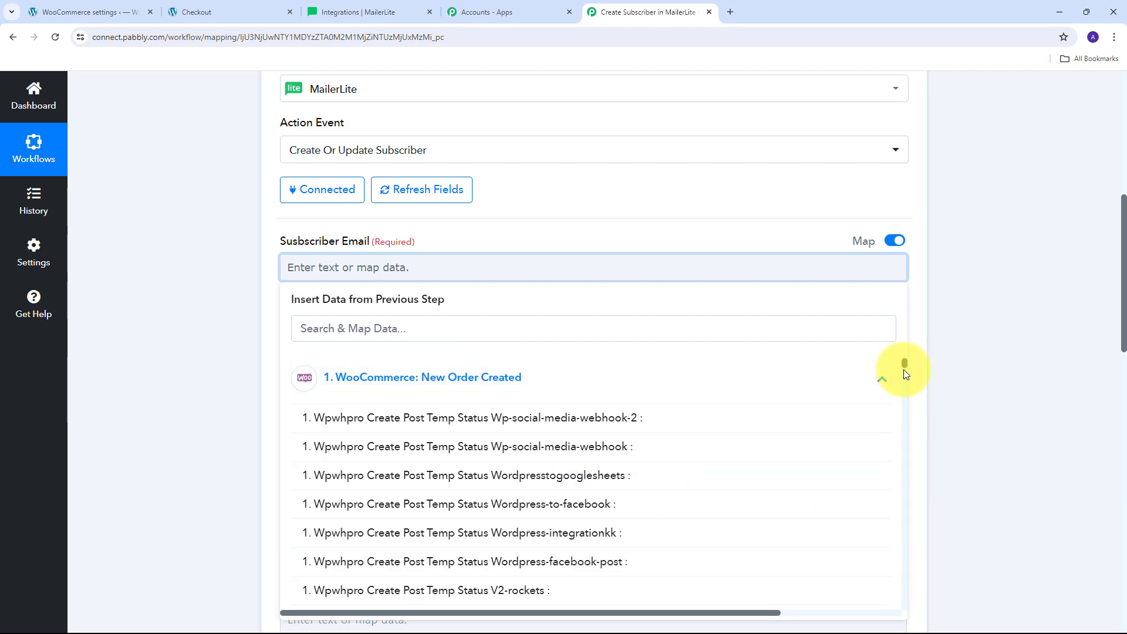
{"action": "left_click_drag", "start_coordinate": [904, 365], "coordinate": [904, 531]}
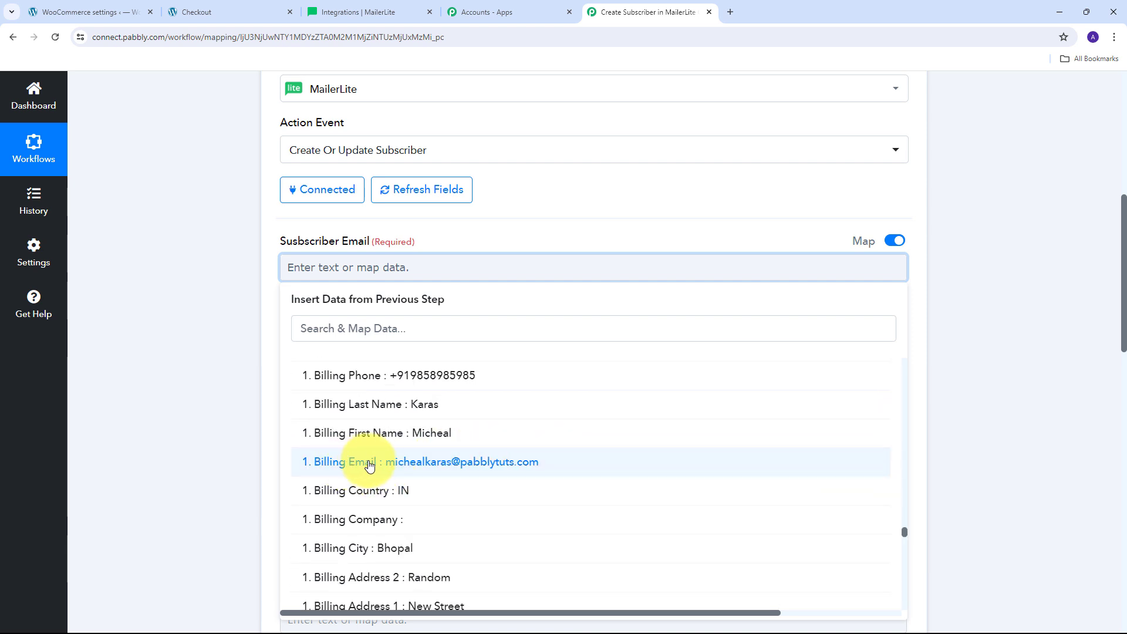
{"action": "left_click", "coordinate": [480, 464]}
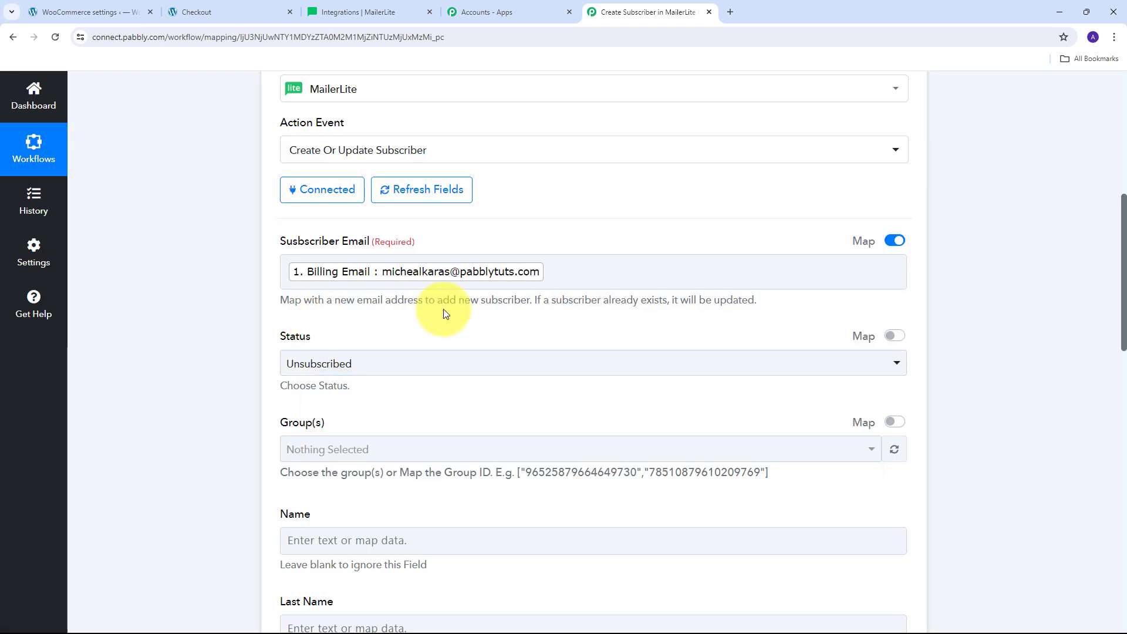
Set the subscriber Status to Active
{"action": "scroll", "coordinate": [458, 282], "scroll_direction": "down", "scroll_amount": 1}
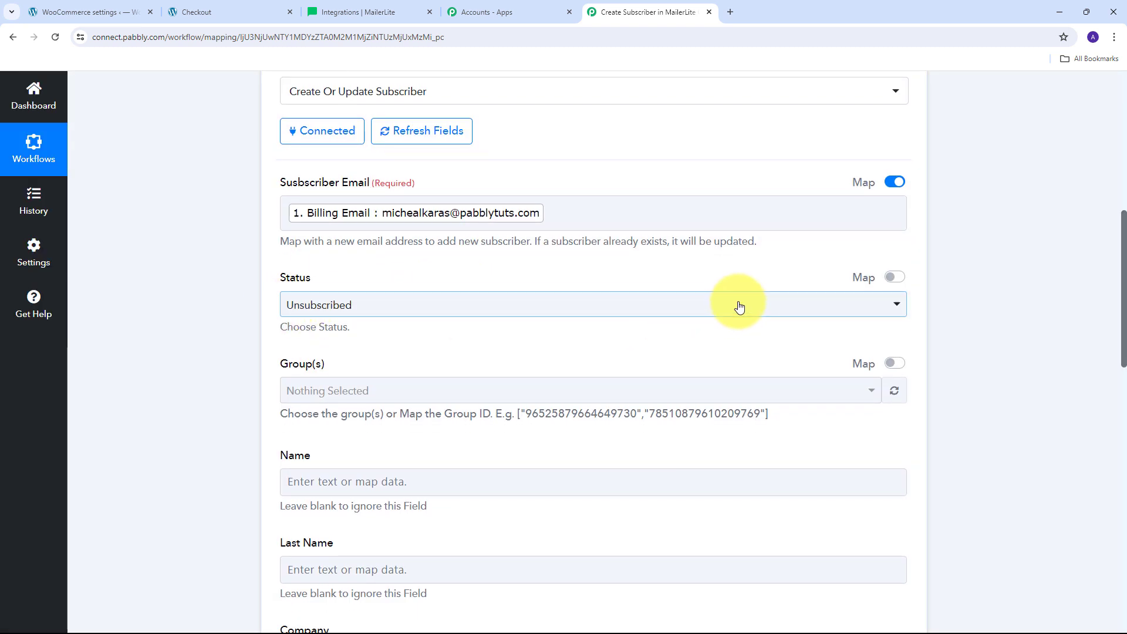
{"action": "left_click", "coordinate": [695, 307]}
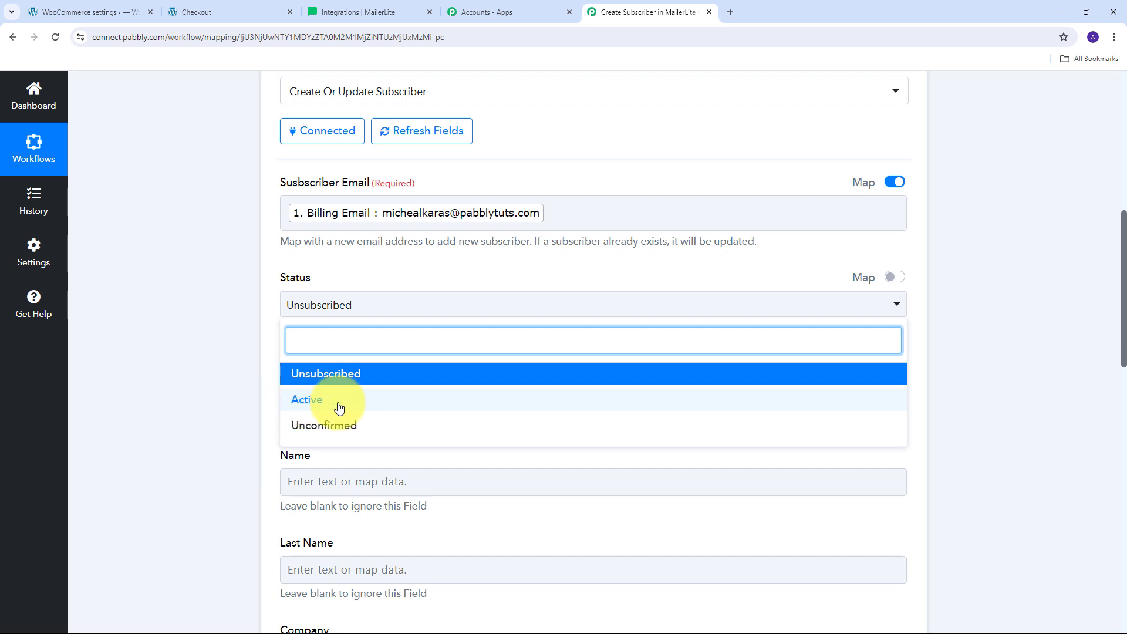
{"action": "left_click", "coordinate": [317, 407]}
{"action": "scroll", "coordinate": [653, 286], "scroll_direction": "down", "scroll_amount": 1}
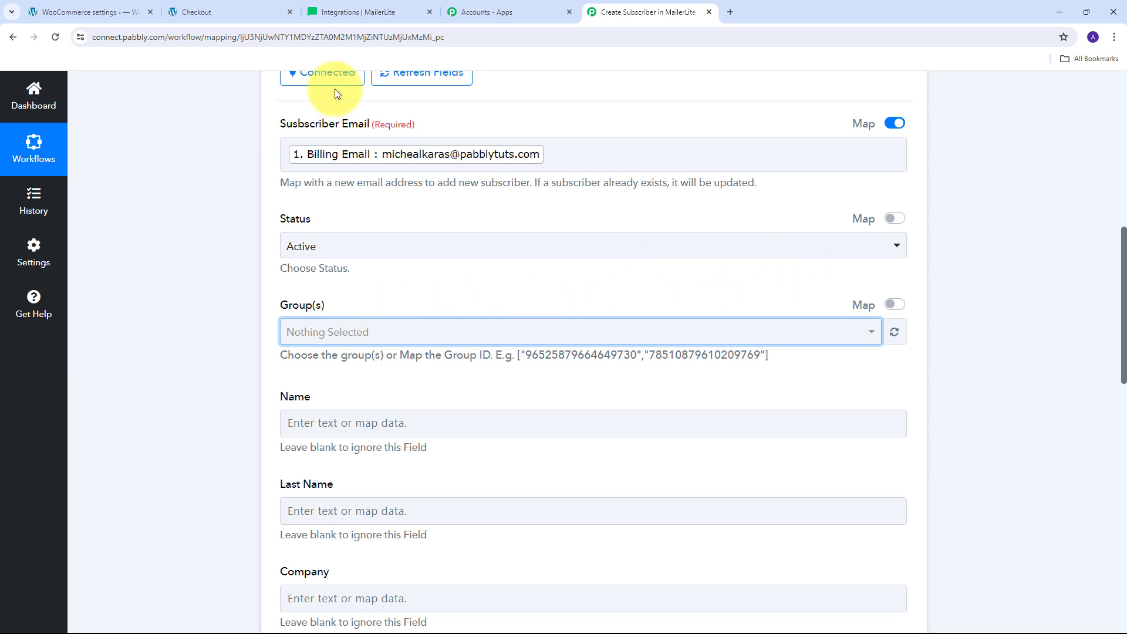
{"action": "left_click", "coordinate": [351, 13]}
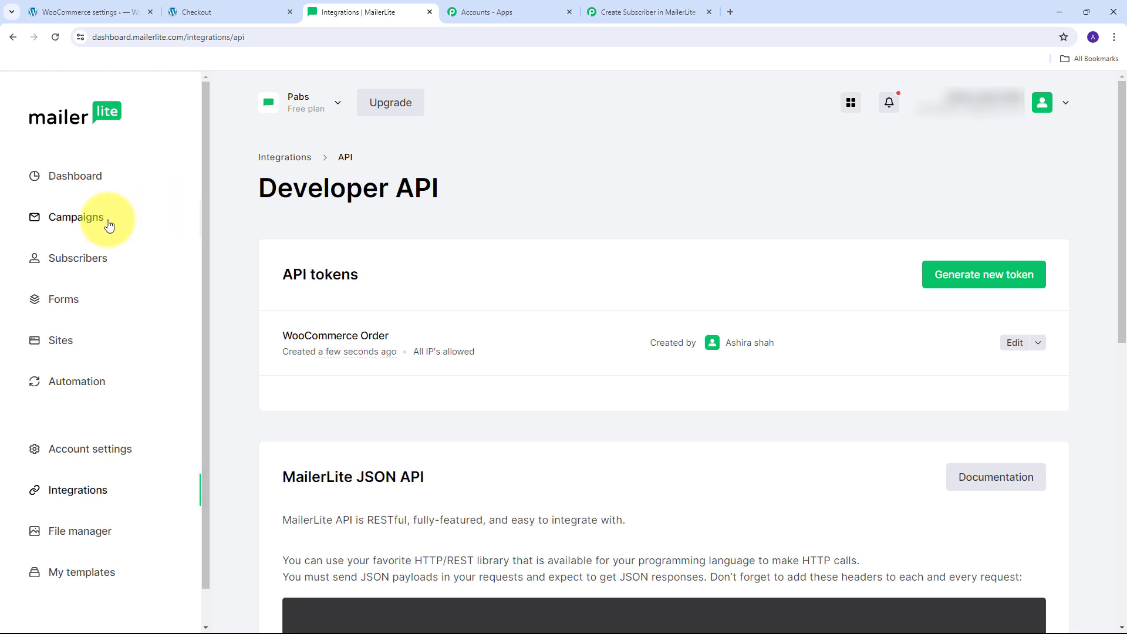
{"action": "left_click", "coordinate": [75, 260]}
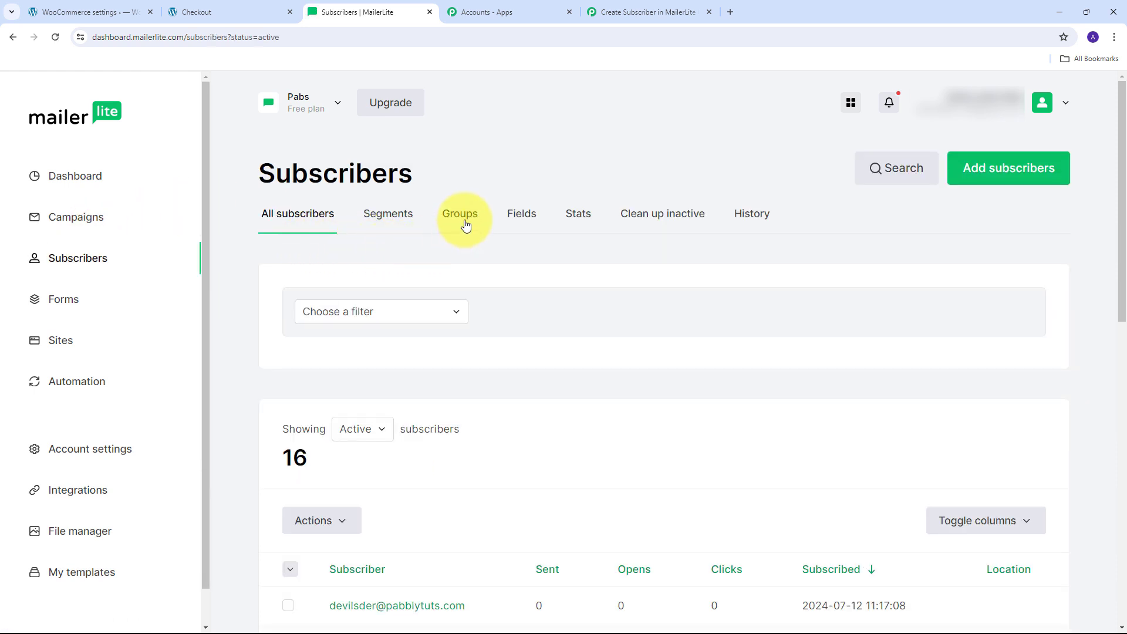
{"action": "left_click", "coordinate": [466, 221]}
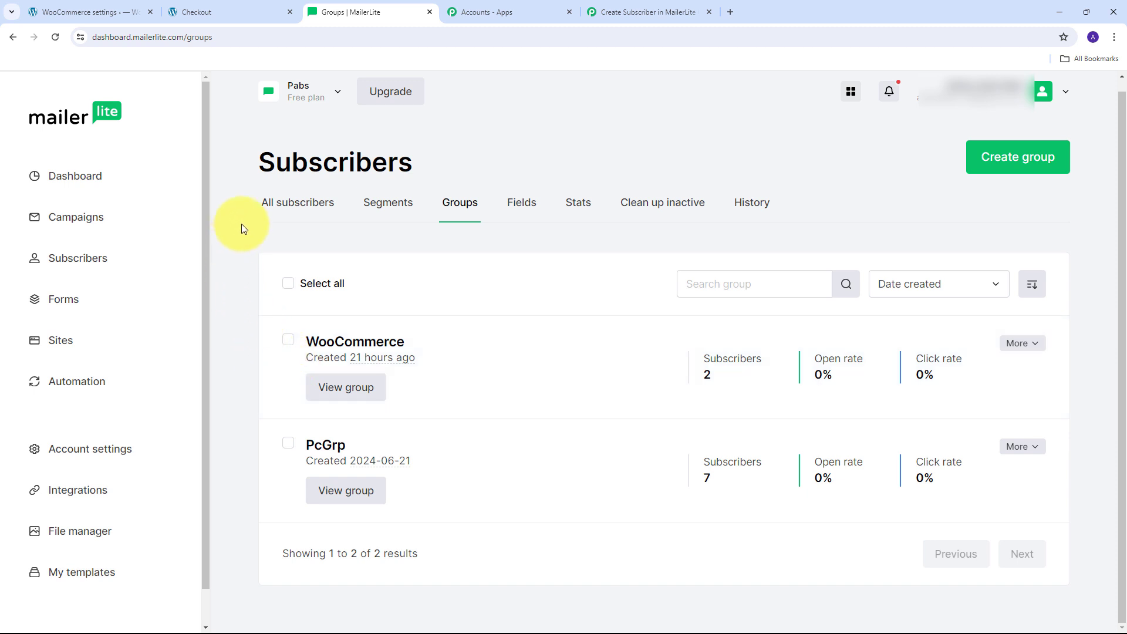
{"action": "left_click", "coordinate": [623, 12]}
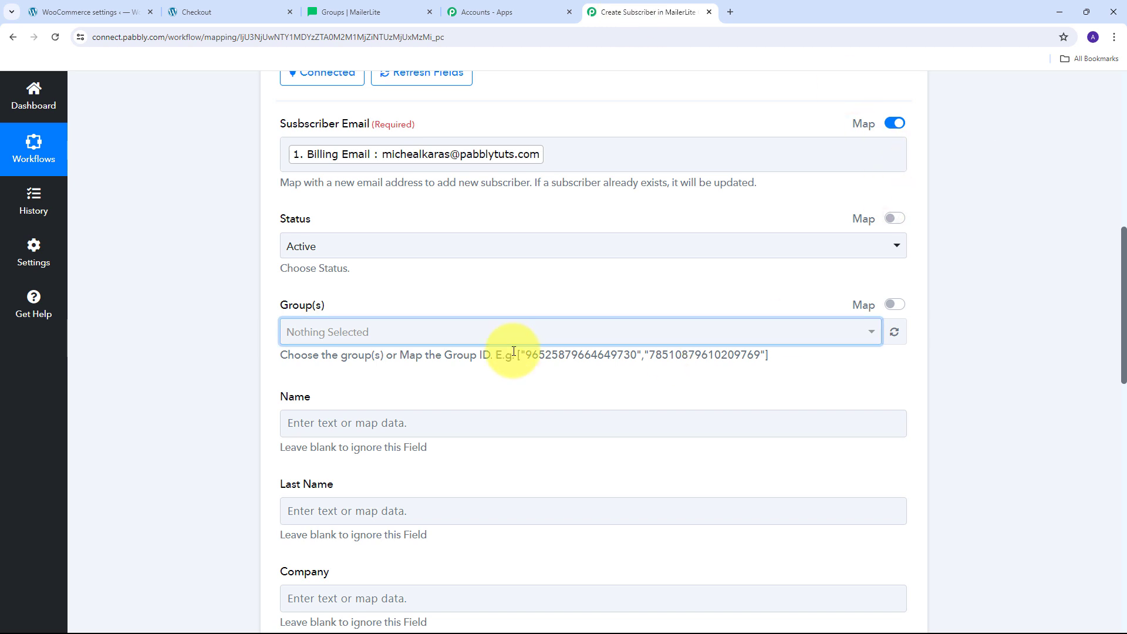
Select WooCommerce in the Group(s) dropdown for new subscribers
{"action": "left_click", "coordinate": [676, 343]}
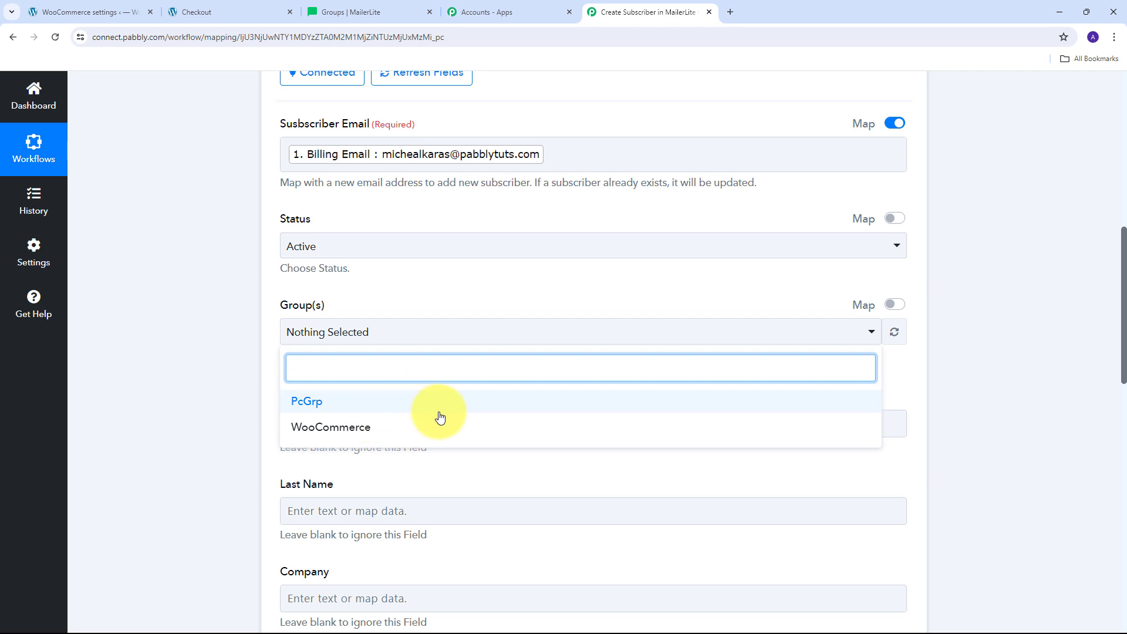
{"action": "left_click", "coordinate": [360, 434]}
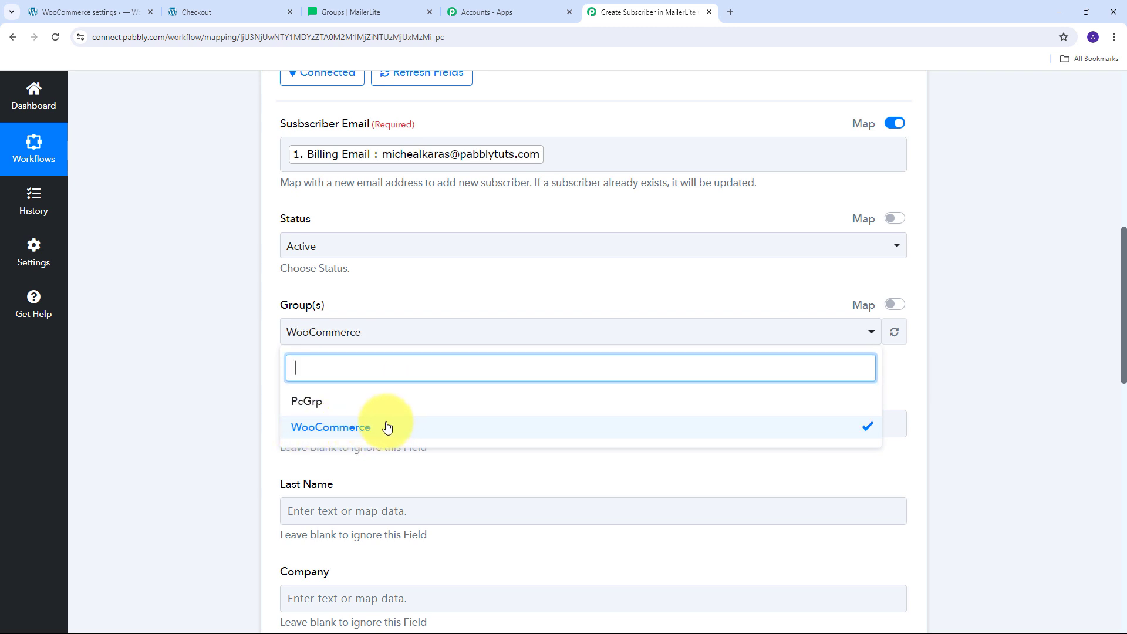
{"action": "left_click", "coordinate": [376, 322]}
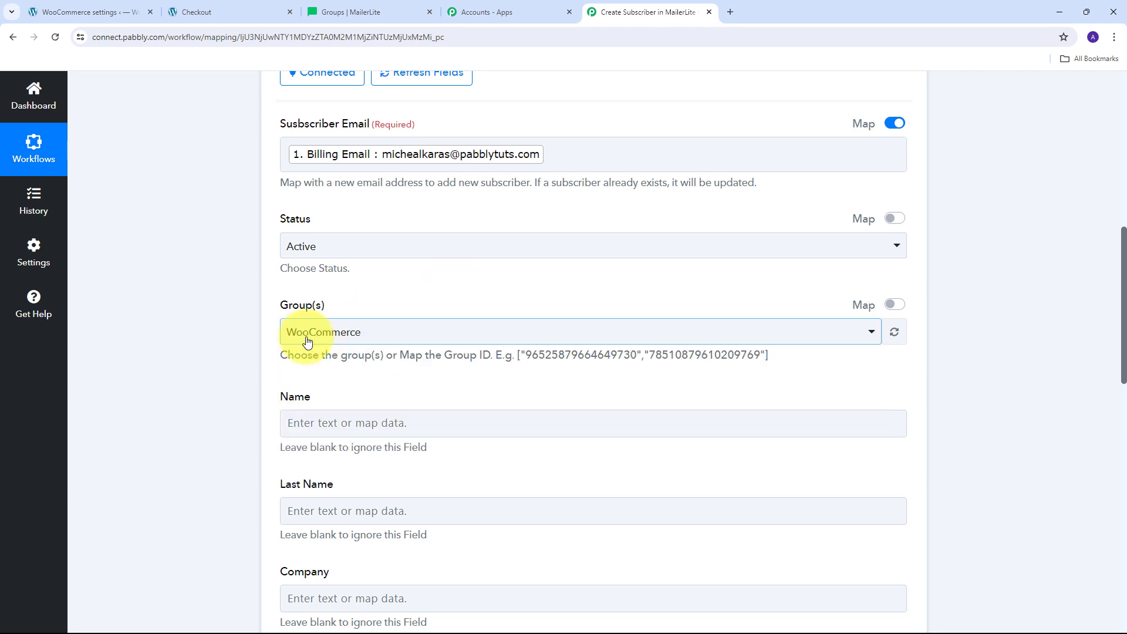
{"action": "scroll", "coordinate": [587, 288], "scroll_direction": "down", "scroll_amount": 2}
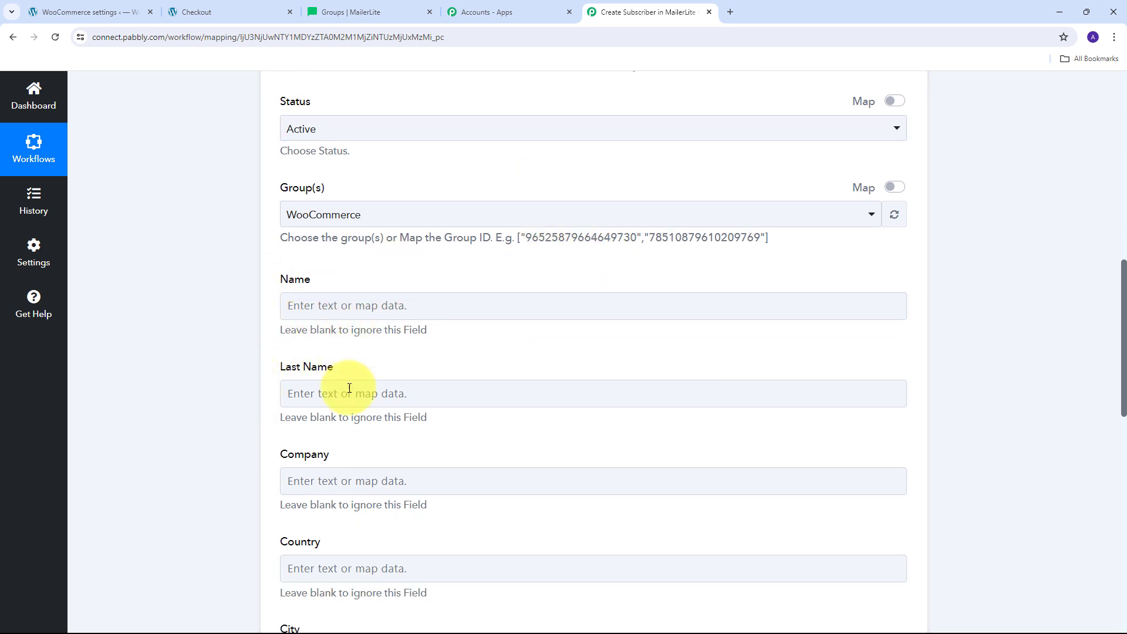
Map Shipping First Name into Name and Shipping Last Name into Last Name
{"action": "left_click", "coordinate": [370, 306]}
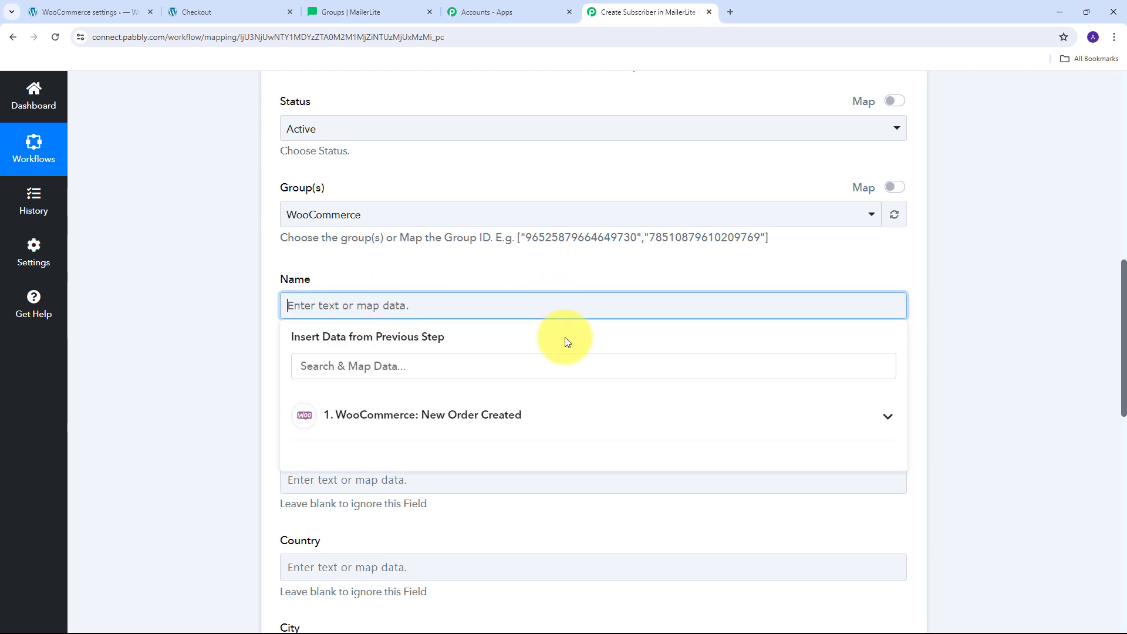
{"action": "left_click", "coordinate": [412, 419]}
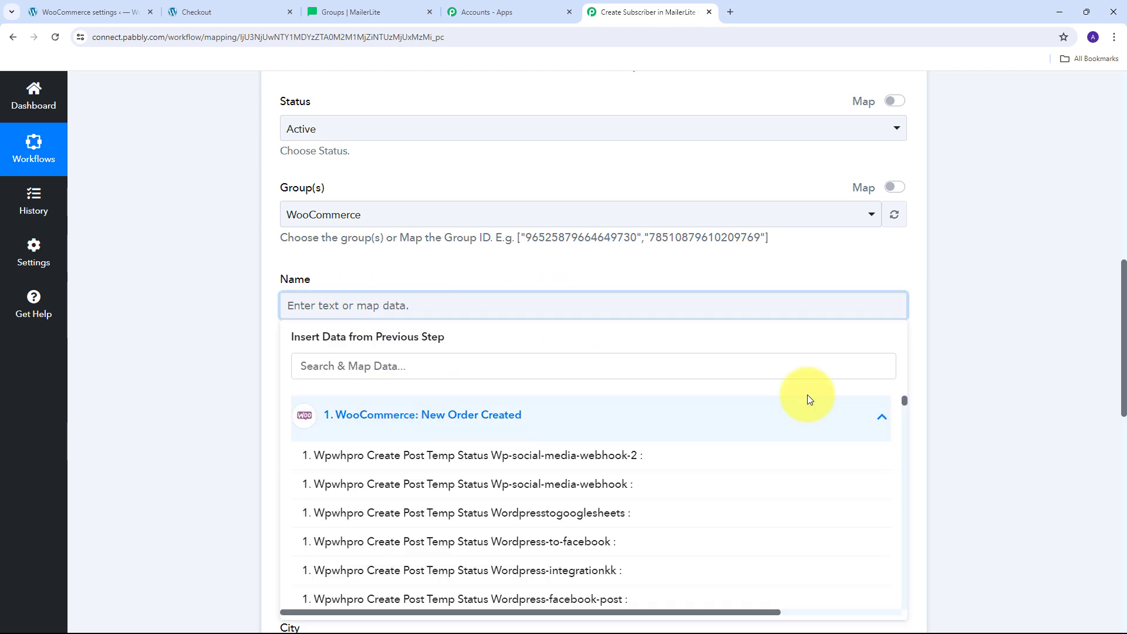
{"action": "scroll", "coordinate": [725, 433], "scroll_direction": "down", "scroll_amount": 10}
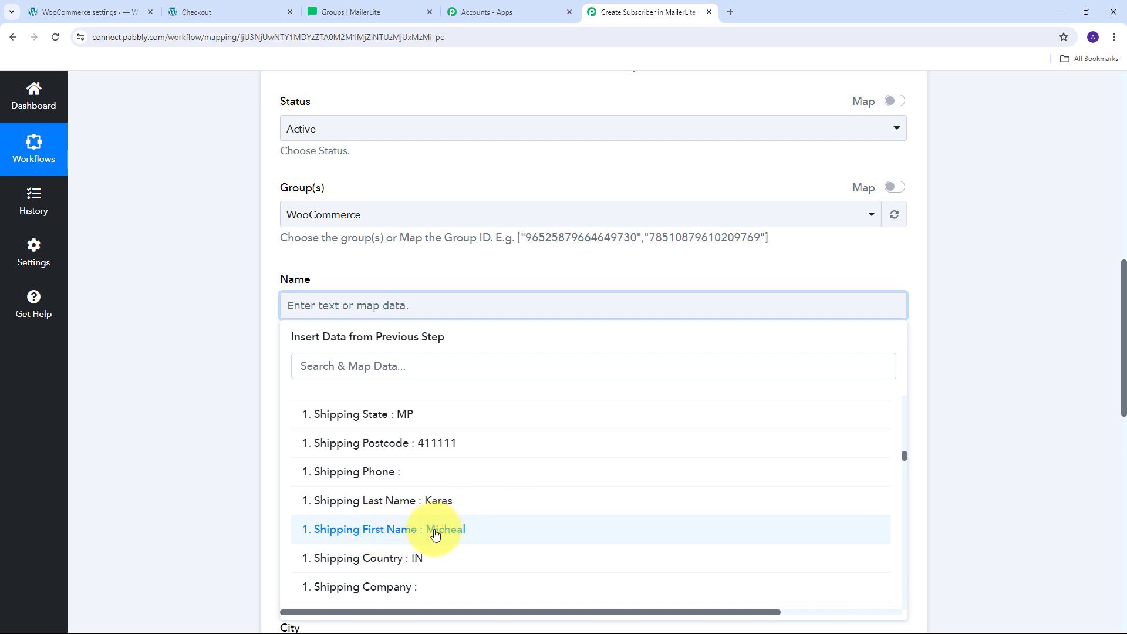
{"action": "left_click", "coordinate": [435, 531]}
{"action": "left_click", "coordinate": [455, 270]}
{"action": "scroll", "coordinate": [343, 295], "scroll_direction": "down", "scroll_amount": 2}
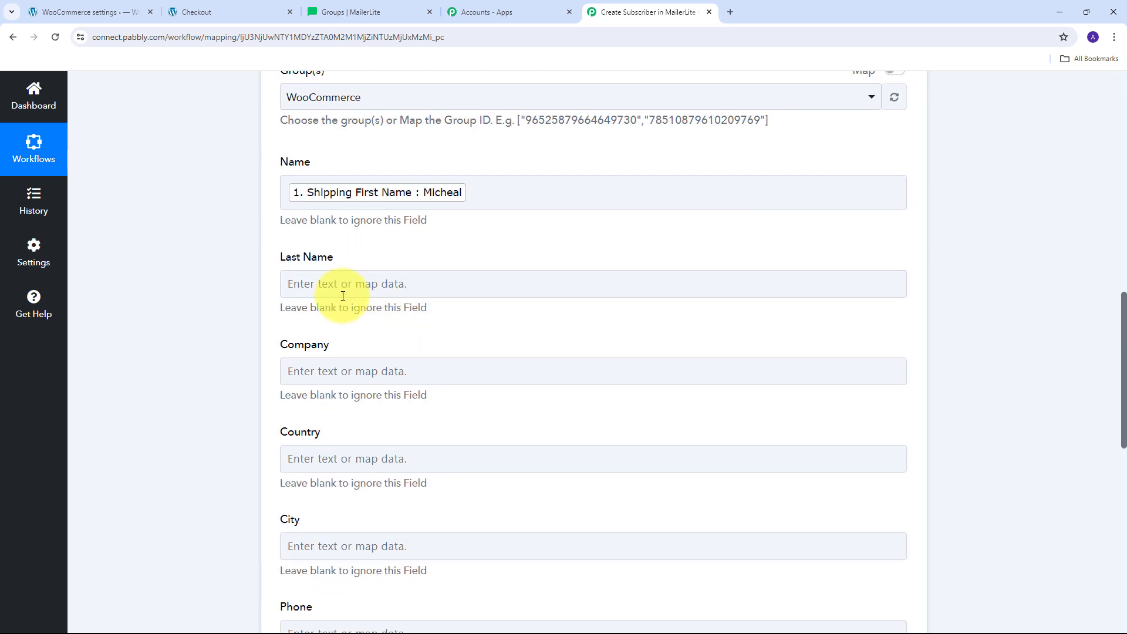
{"action": "left_click", "coordinate": [343, 285]}
{"action": "left_click", "coordinate": [587, 391]}
{"action": "scroll", "coordinate": [401, 436], "scroll_direction": "down", "scroll_amount": 10}
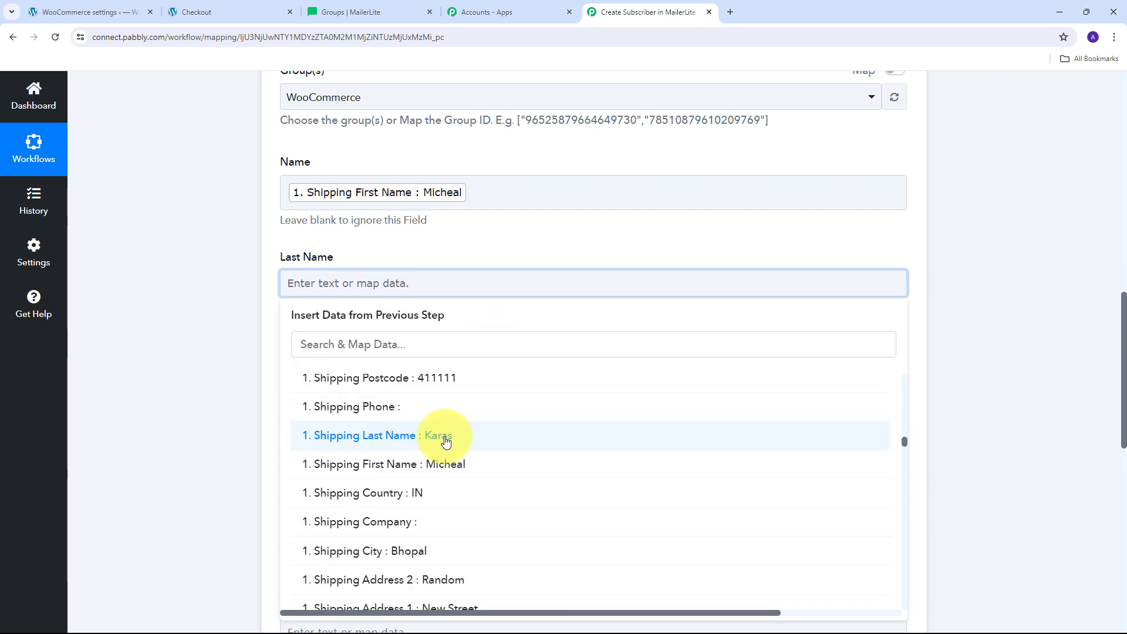
{"action": "left_click", "coordinate": [444, 441]}
{"action": "left_click", "coordinate": [519, 223]}
{"action": "scroll", "coordinate": [519, 224], "scroll_direction": "down", "scroll_amount": 3}
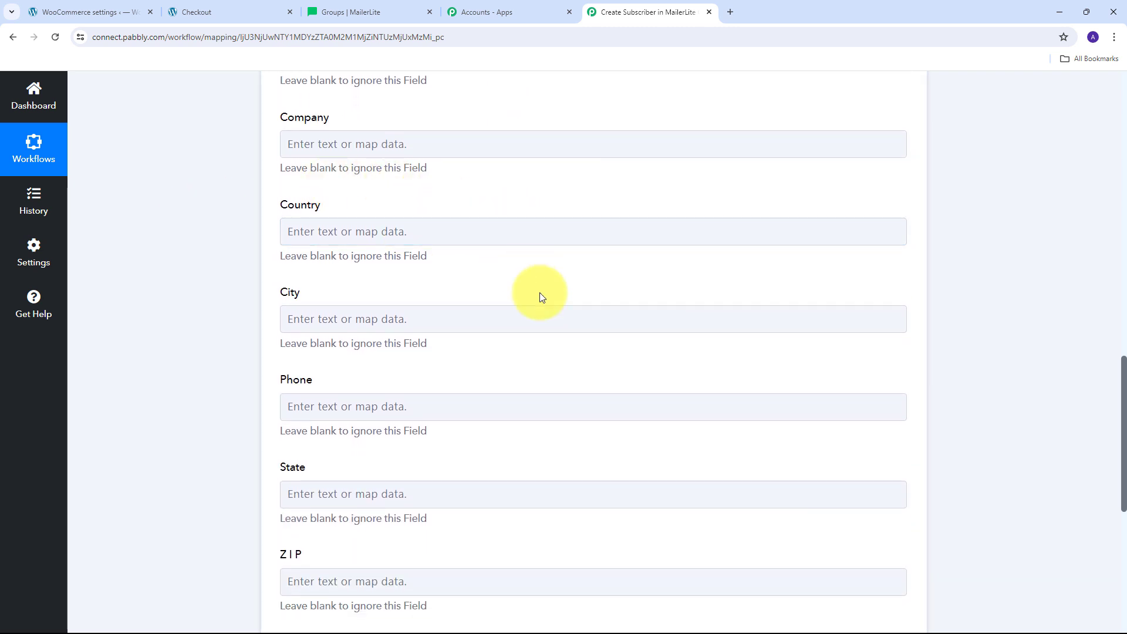
Map the order's Shipping City into the City field
{"action": "left_click", "coordinate": [506, 396]}
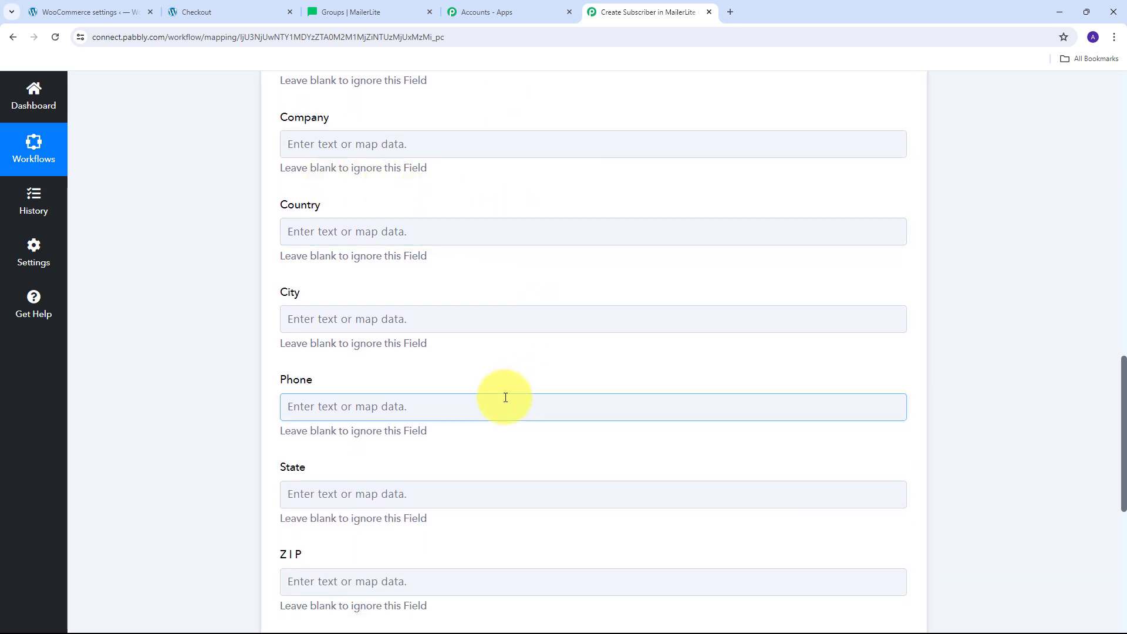
{"action": "scroll", "coordinate": [432, 289], "scroll_direction": "down", "scroll_amount": 1}
{"action": "scroll", "coordinate": [370, 219], "scroll_direction": "down", "scroll_amount": 1}
{"action": "left_click", "coordinate": [299, 200]}
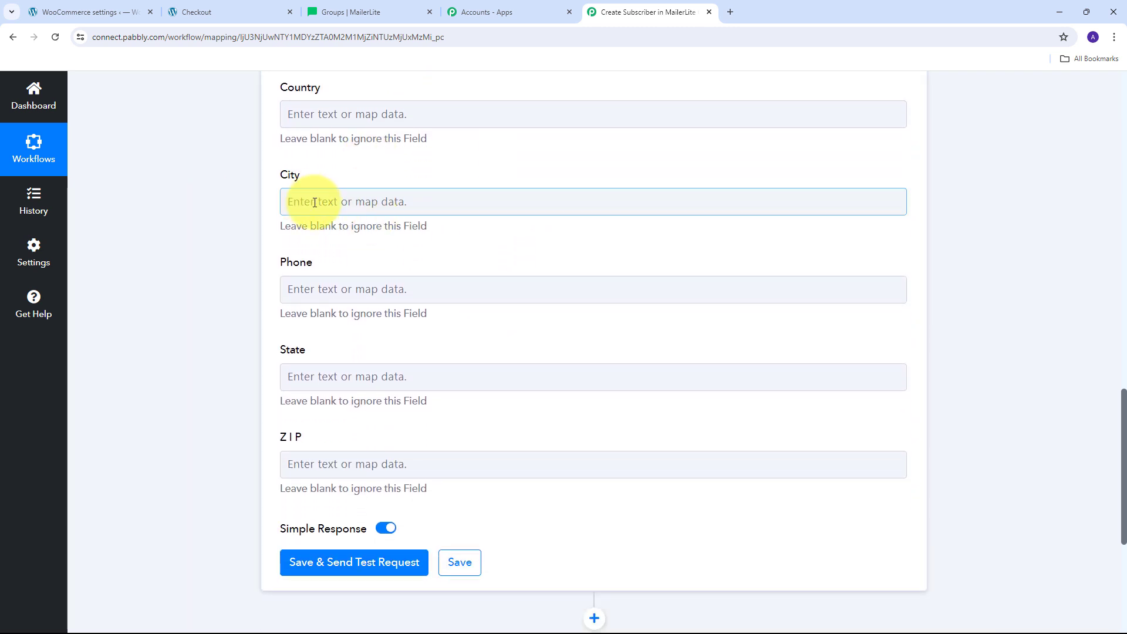
{"action": "left_click", "coordinate": [405, 200]}
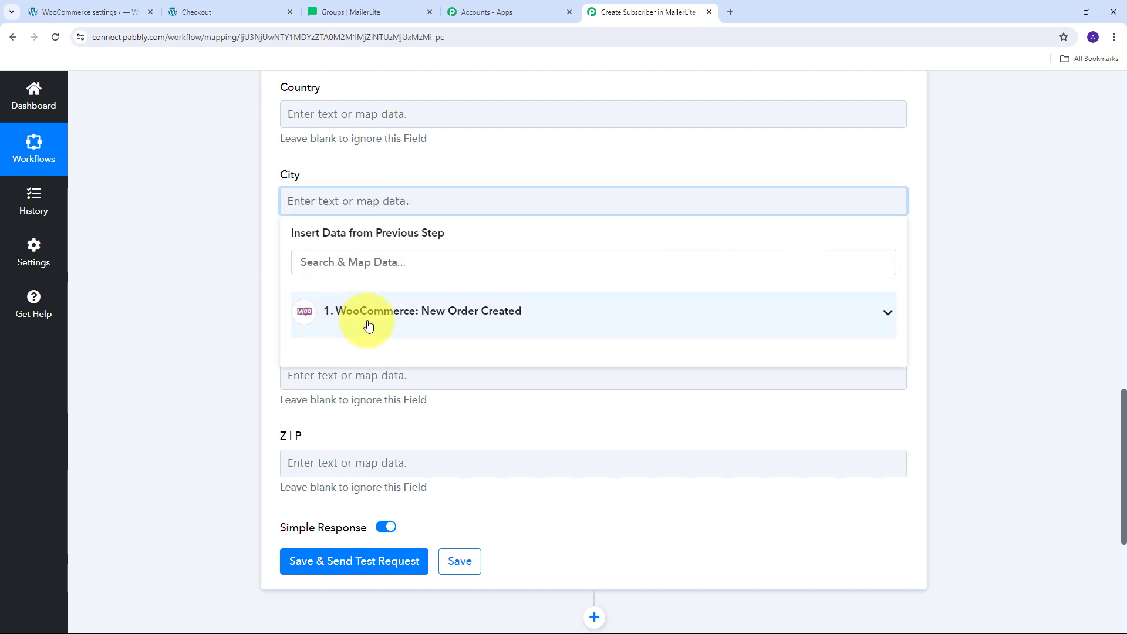
{"action": "left_click", "coordinate": [878, 320]}
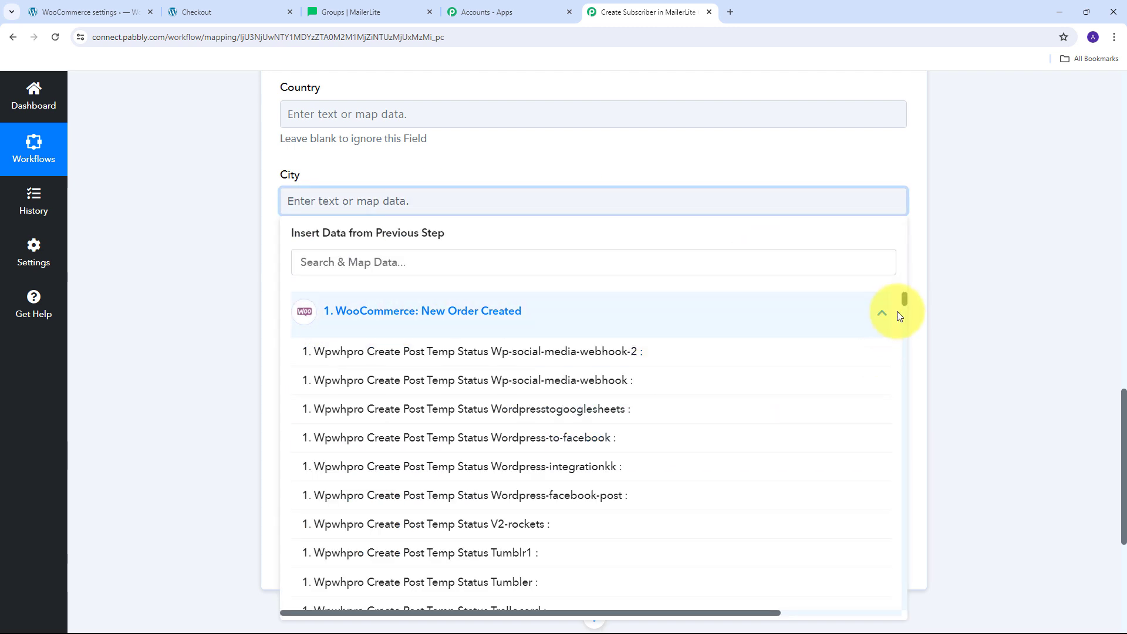
{"action": "left_click_drag", "start_coordinate": [902, 301], "coordinate": [886, 403]}
{"action": "left_click", "coordinate": [410, 258]}
{"action": "type", "text": "City"}
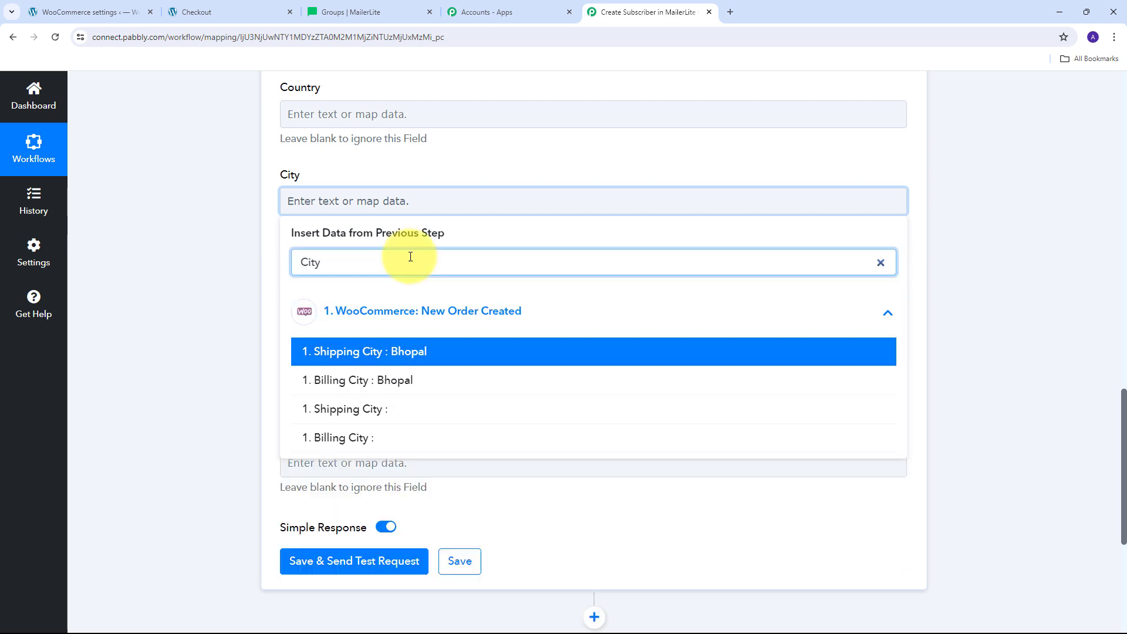
{"action": "left_click", "coordinate": [409, 357]}
{"action": "left_click", "coordinate": [520, 136]}
{"action": "scroll", "coordinate": [403, 214], "scroll_direction": "down", "scroll_amount": 1}
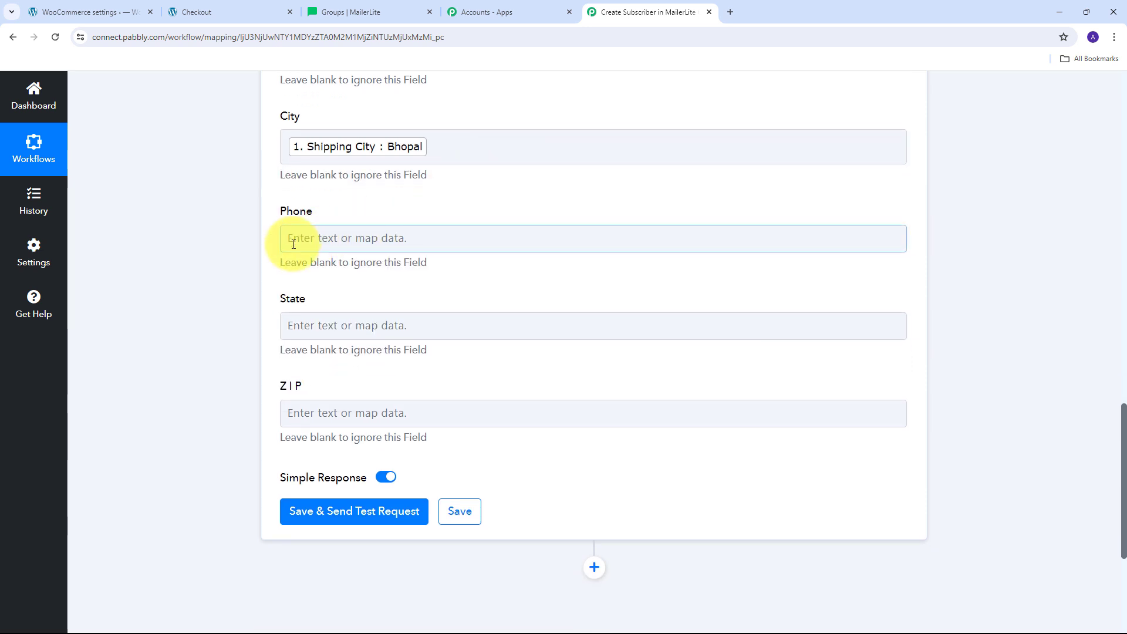
Map Billing Phone into Phone, Shipping State into State, and Shipping Postcode into ZIP
{"action": "left_click", "coordinate": [358, 241]}
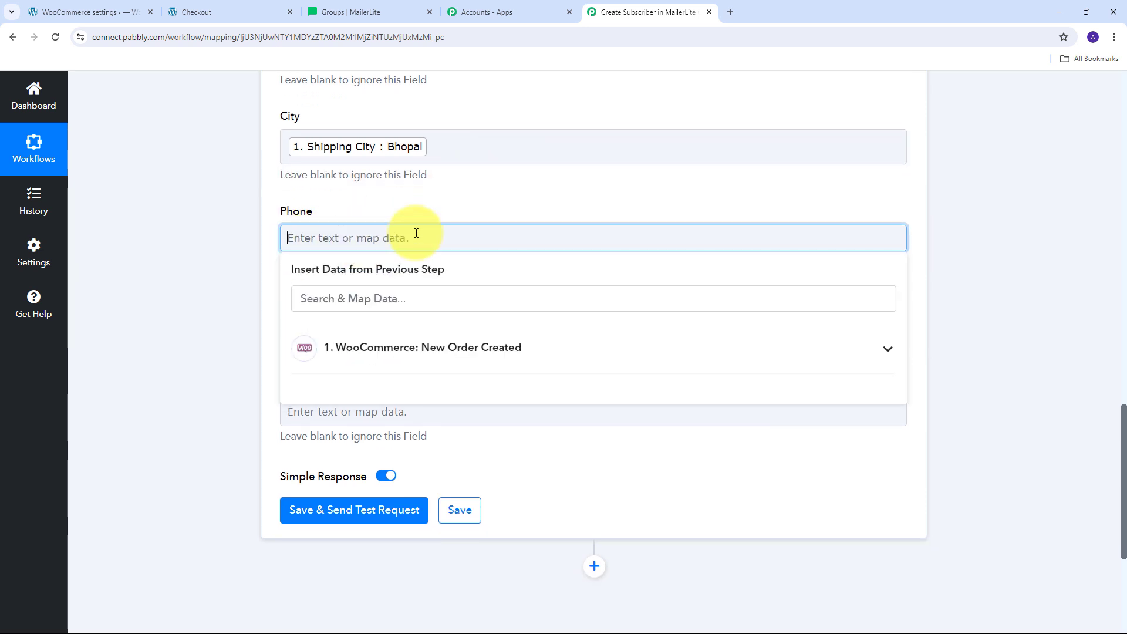
{"action": "left_click", "coordinate": [454, 354]}
{"action": "left_click", "coordinate": [345, 299]}
{"action": "type", "text": "P"}
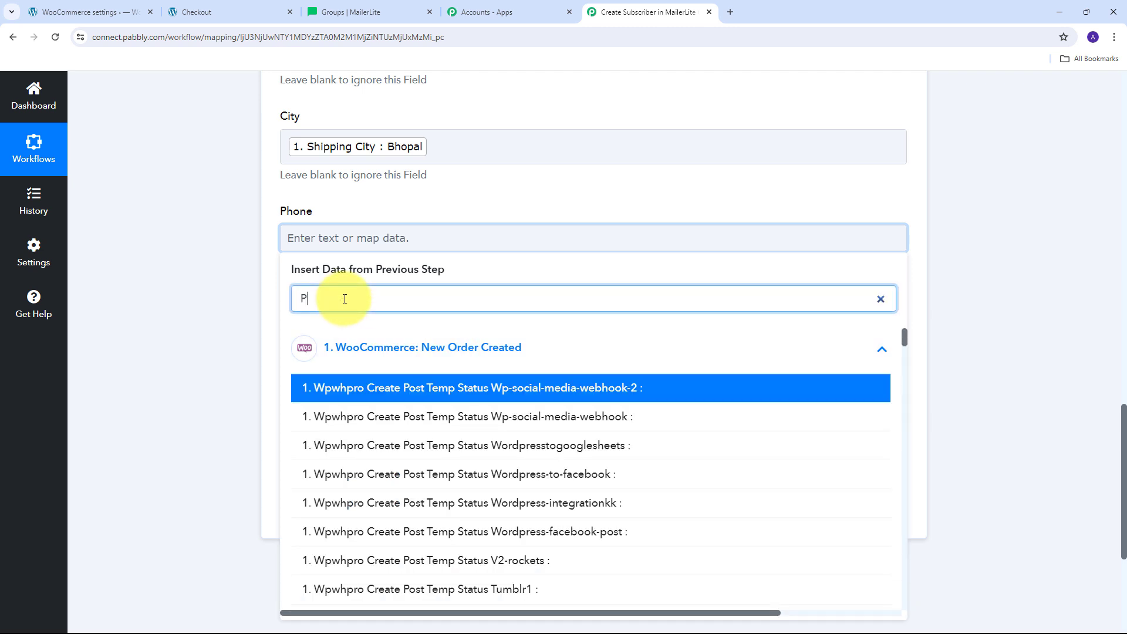
{"action": "type", "text": "hone"}
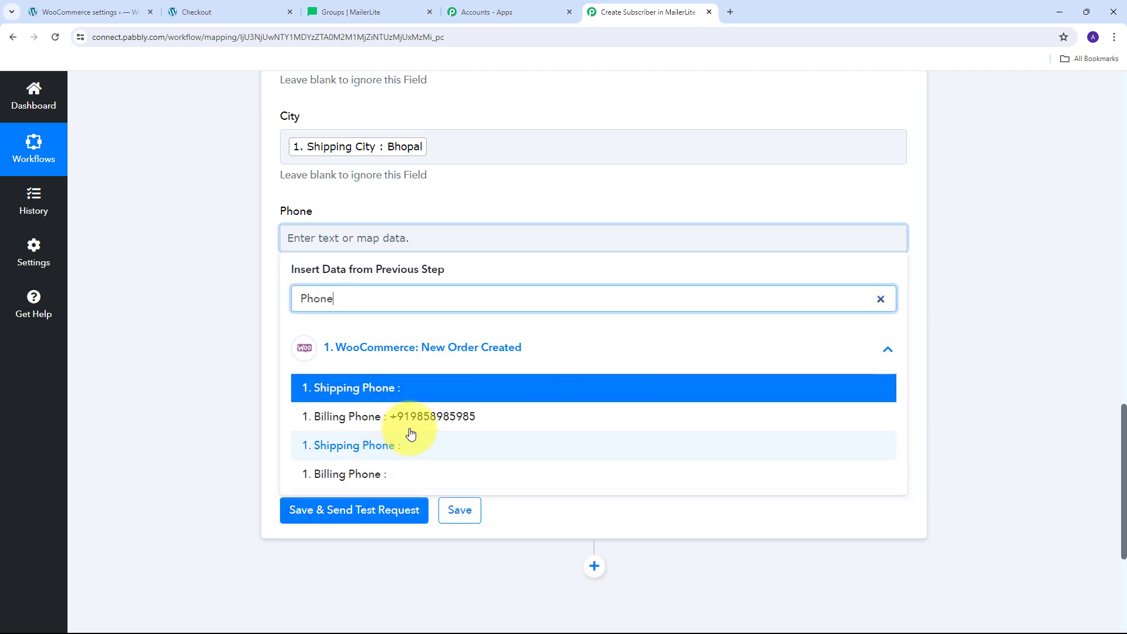
{"action": "left_click", "coordinate": [453, 416]}
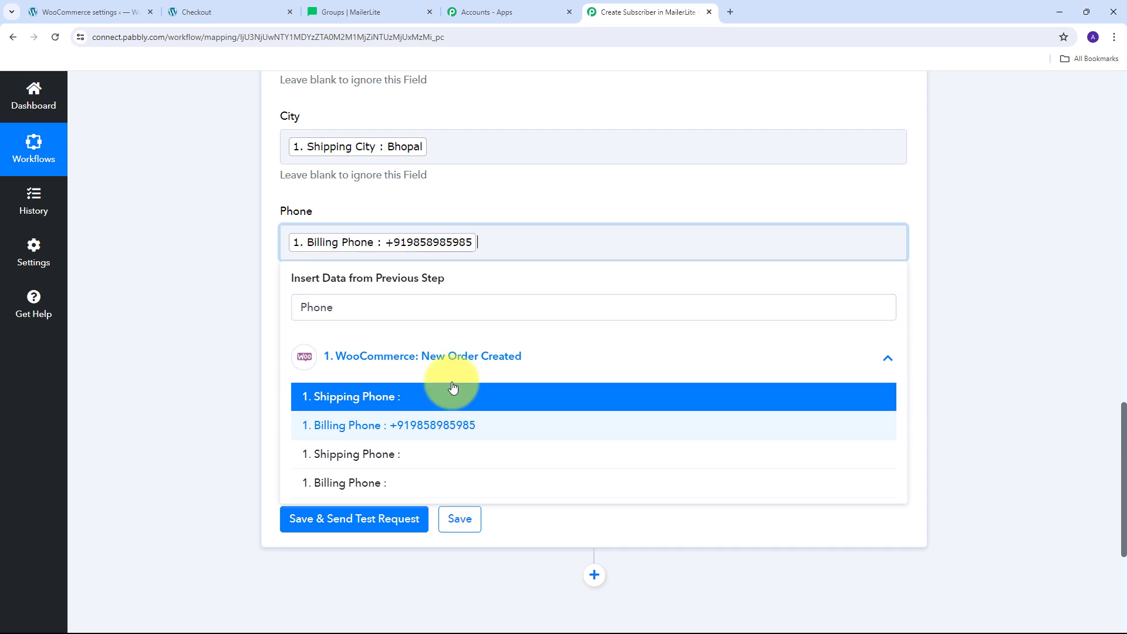
{"action": "left_click", "coordinate": [522, 196]}
{"action": "scroll", "coordinate": [519, 200], "scroll_direction": "down", "scroll_amount": 2}
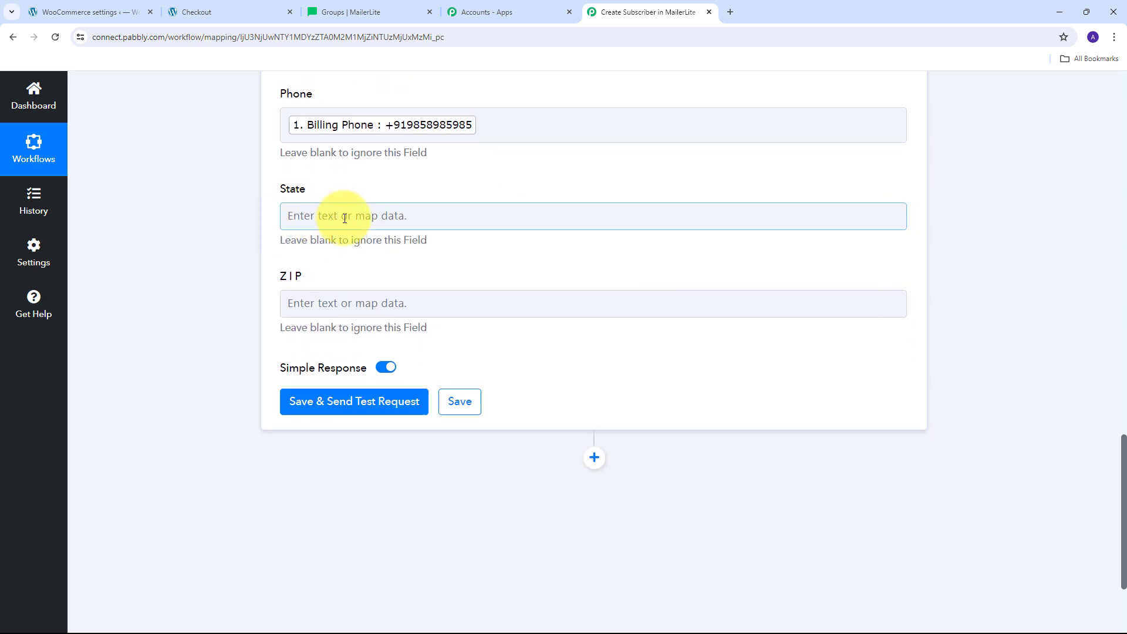
{"action": "left_click", "coordinate": [344, 218]}
{"action": "scroll", "coordinate": [396, 180], "scroll_direction": "down", "scroll_amount": 1}
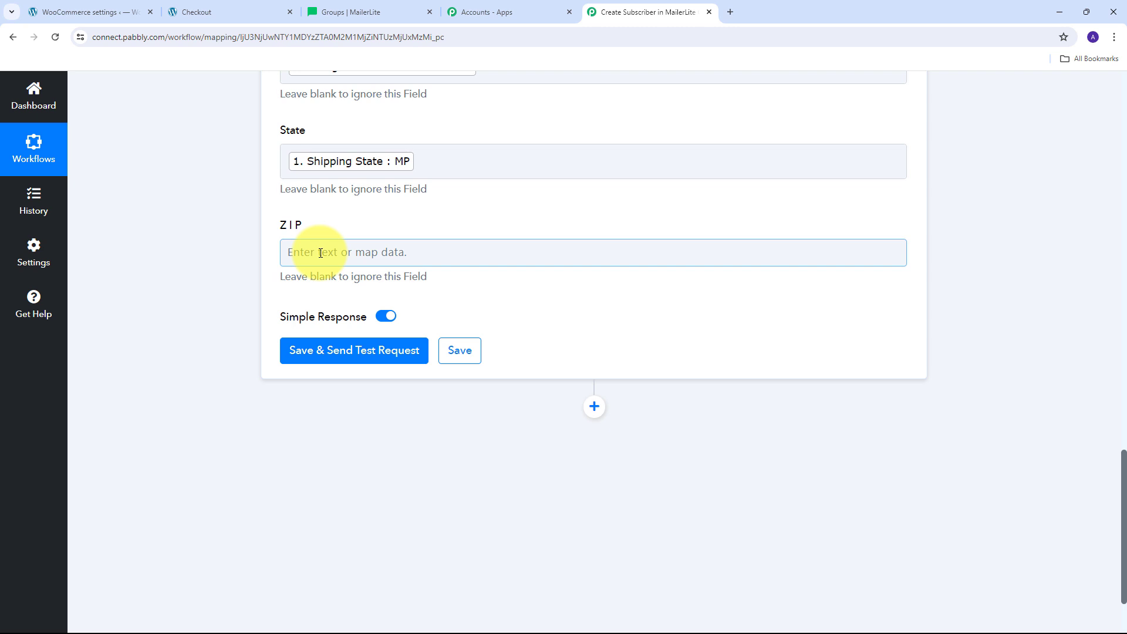
{"action": "left_click", "coordinate": [320, 253]}
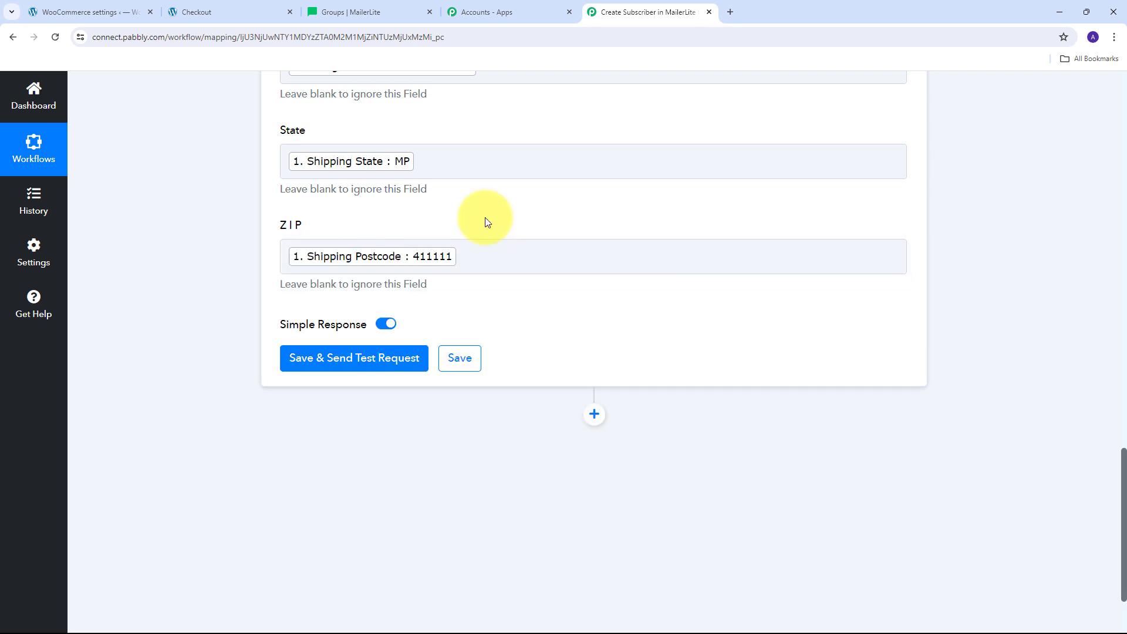
{"action": "scroll", "coordinate": [485, 221], "scroll_direction": "up", "scroll_amount": 5}
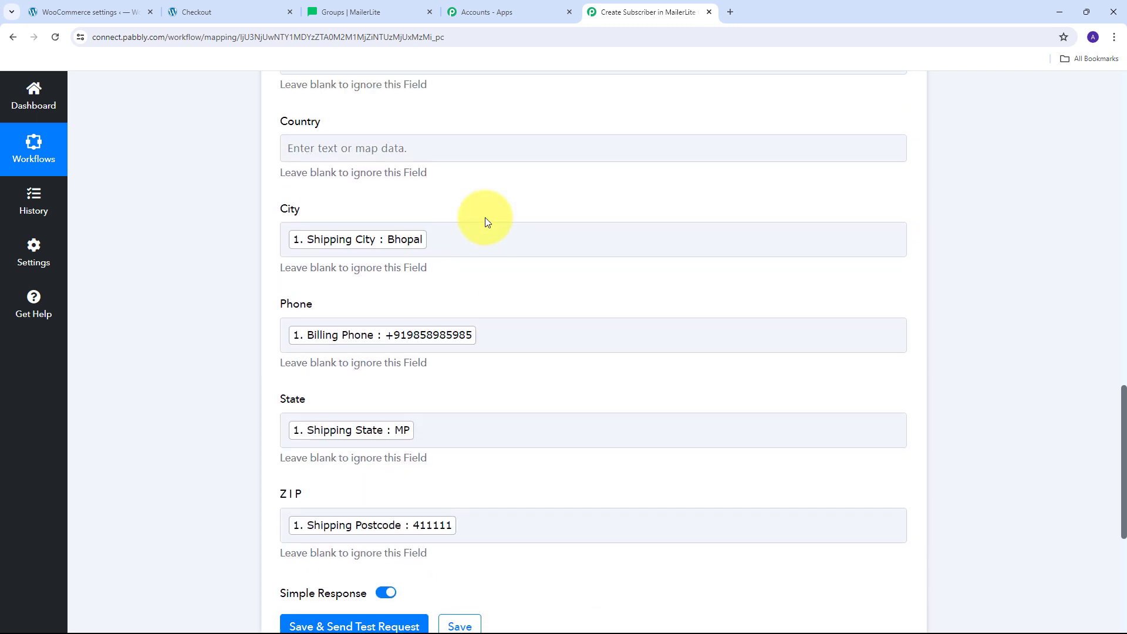
{"action": "scroll", "coordinate": [485, 219], "scroll_direction": "up", "scroll_amount": 10}
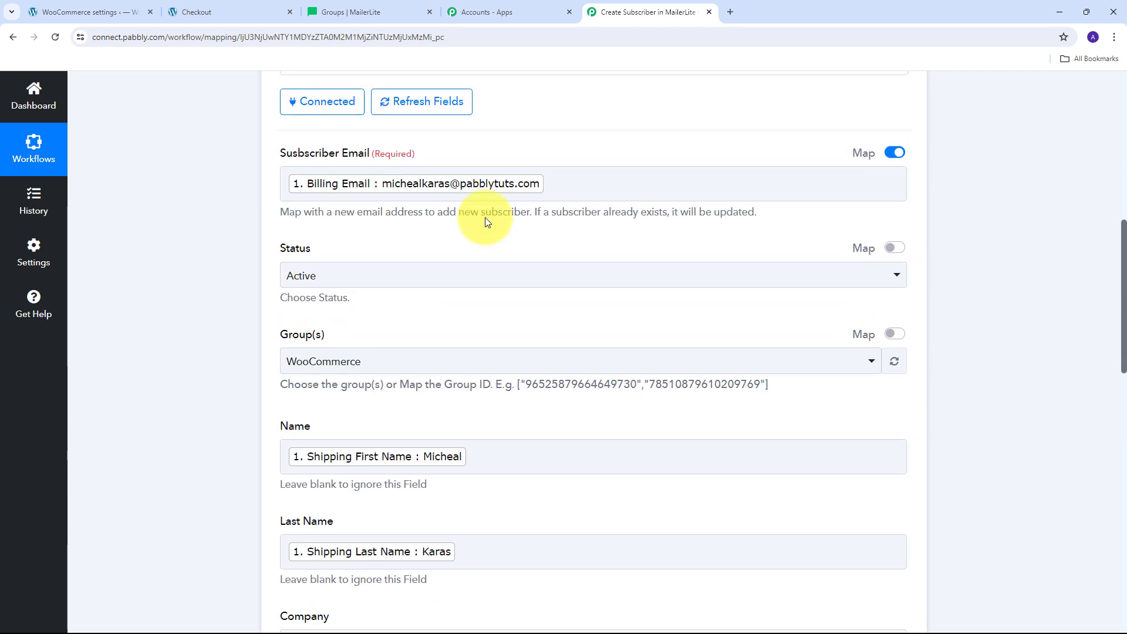
{"action": "scroll", "coordinate": [566, 320], "scroll_direction": "down", "scroll_amount": 3}
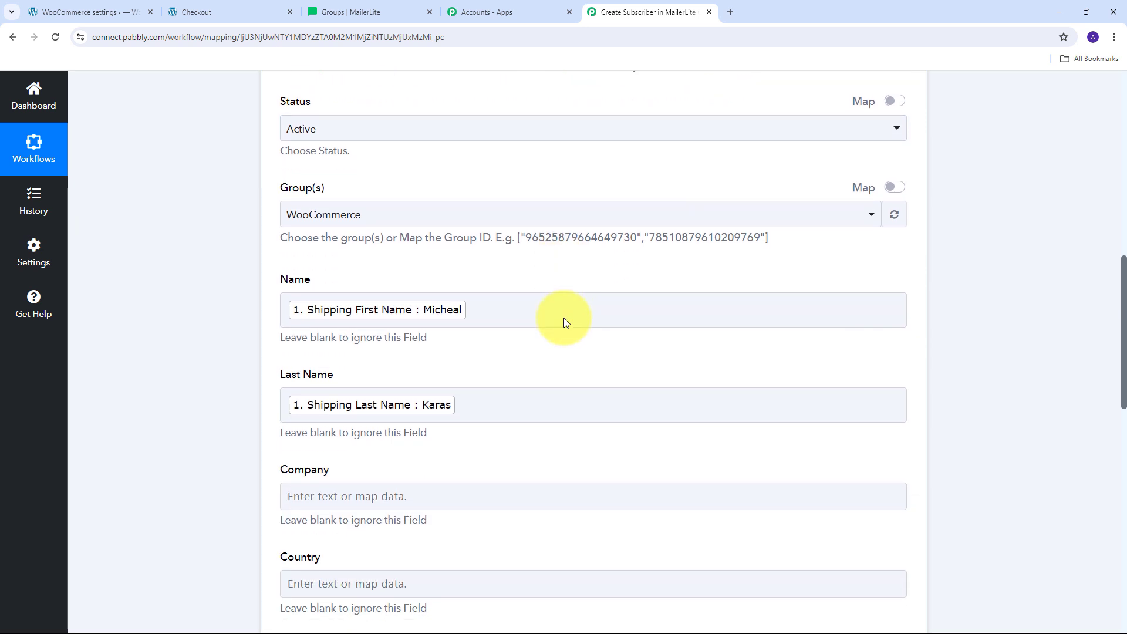
{"action": "scroll", "coordinate": [566, 322], "scroll_direction": "down", "scroll_amount": 6}
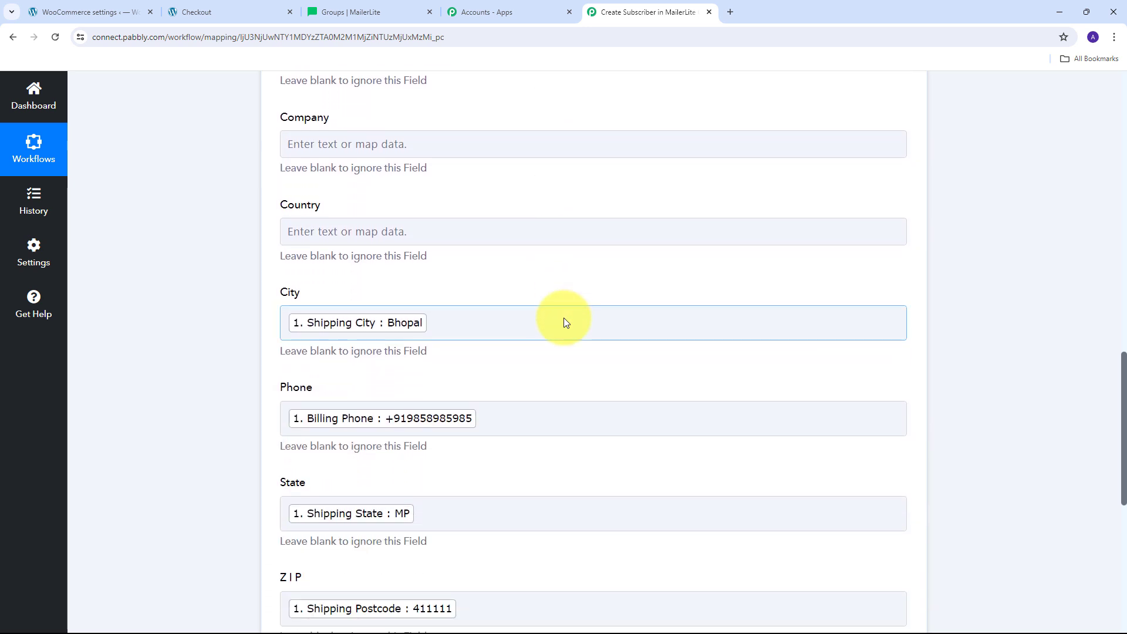
{"action": "scroll", "coordinate": [564, 320], "scroll_direction": "down", "scroll_amount": 1}
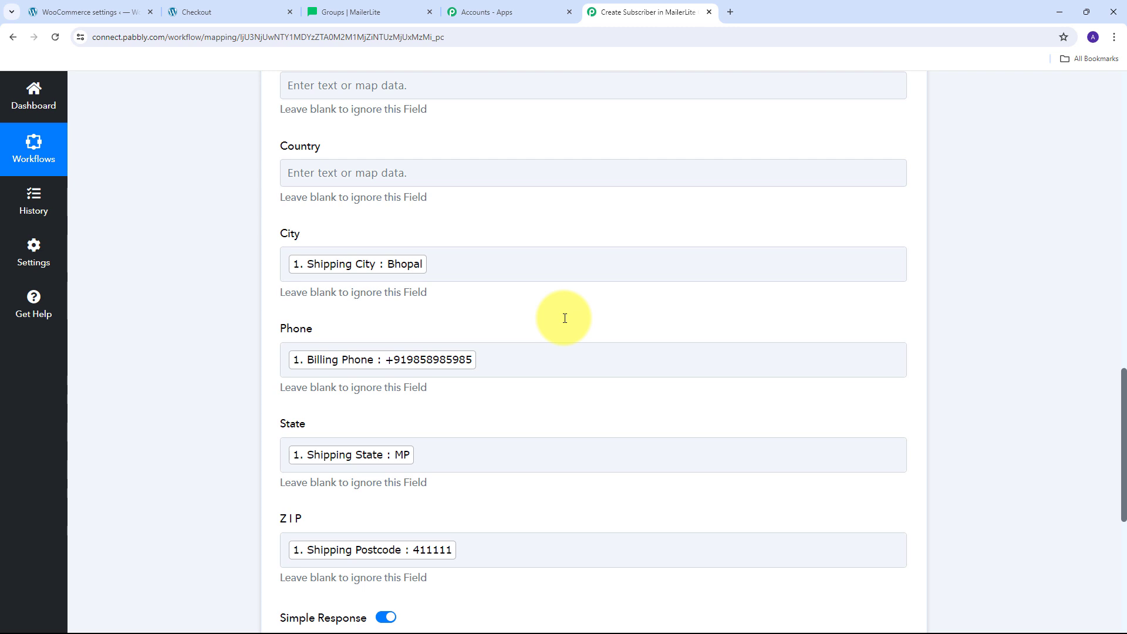
{"action": "scroll", "coordinate": [564, 318], "scroll_direction": "down", "scroll_amount": 1}
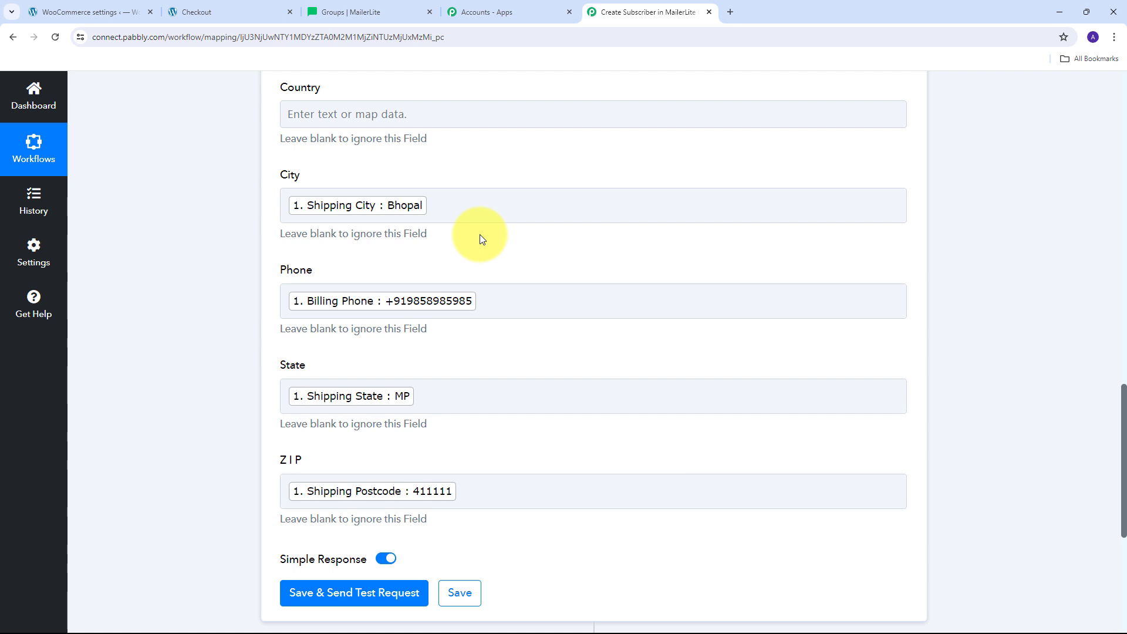
{"action": "scroll", "coordinate": [567, 334], "scroll_direction": "down", "scroll_amount": 2}
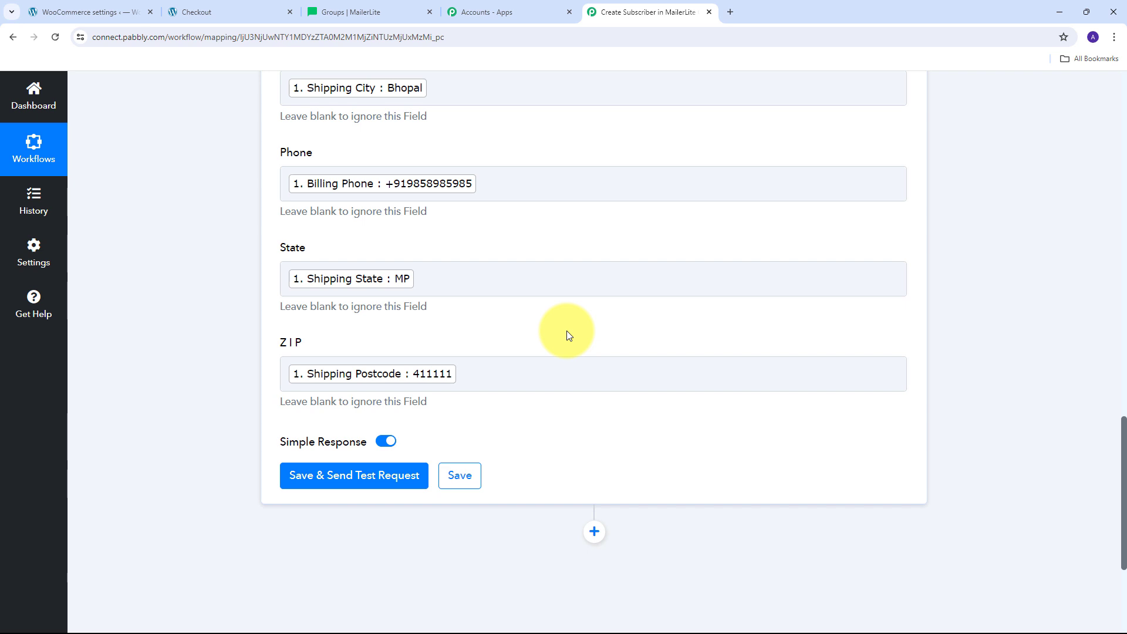
{"action": "scroll", "coordinate": [566, 330], "scroll_direction": "down", "scroll_amount": 3}
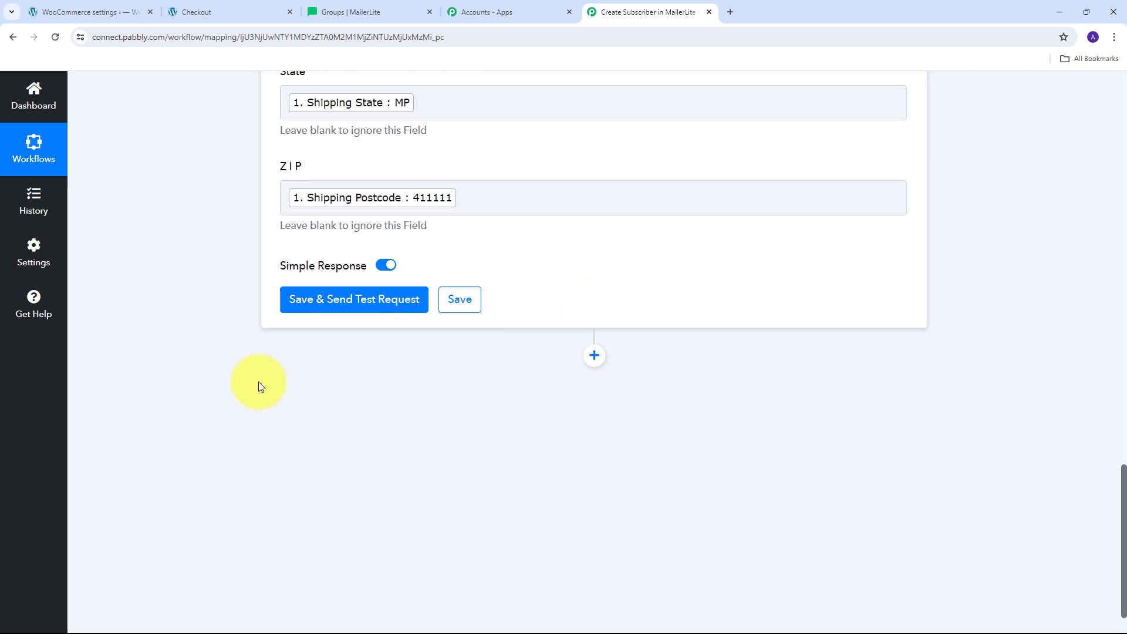
Save and test the MailerLite step, review the response, then go to the MailerLite Groups tab
{"action": "left_click", "coordinate": [350, 306]}
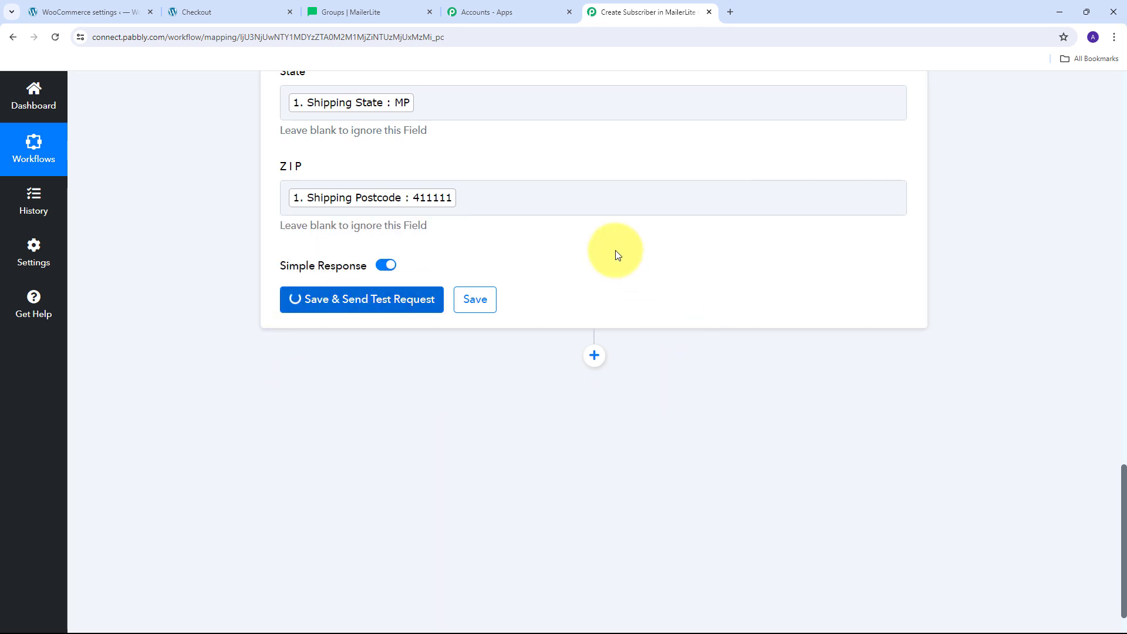
{"action": "scroll", "coordinate": [992, 317], "scroll_direction": "down", "scroll_amount": 2}
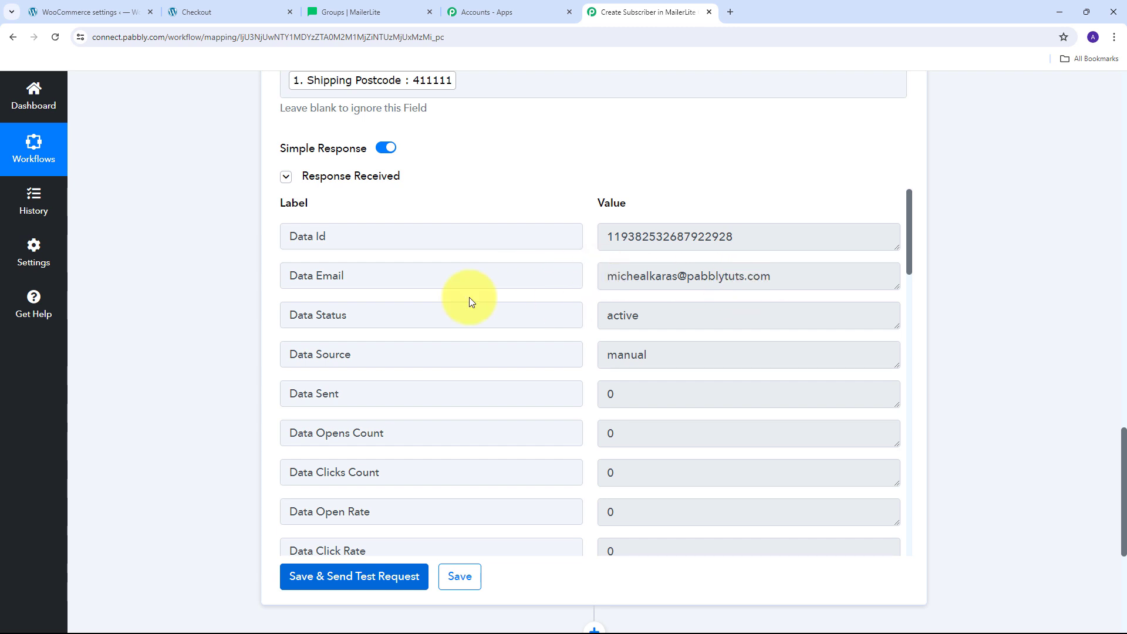
{"action": "scroll", "coordinate": [606, 294], "scroll_direction": "down", "scroll_amount": 1}
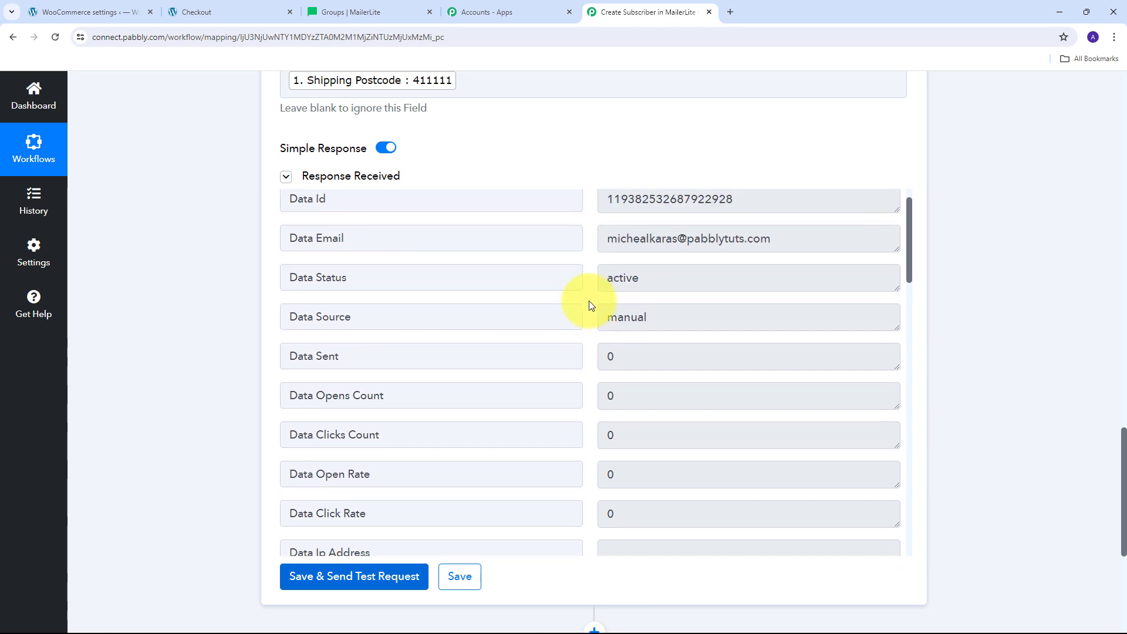
{"action": "scroll", "coordinate": [592, 305], "scroll_direction": "up", "scroll_amount": 1}
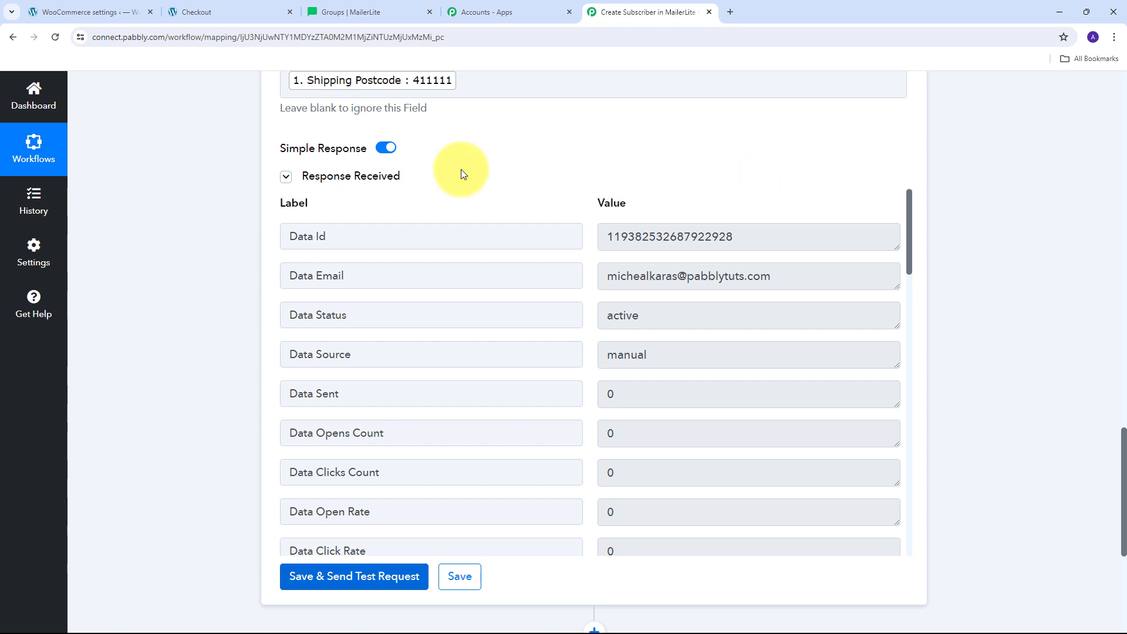
{"action": "left_click", "coordinate": [361, 14]}
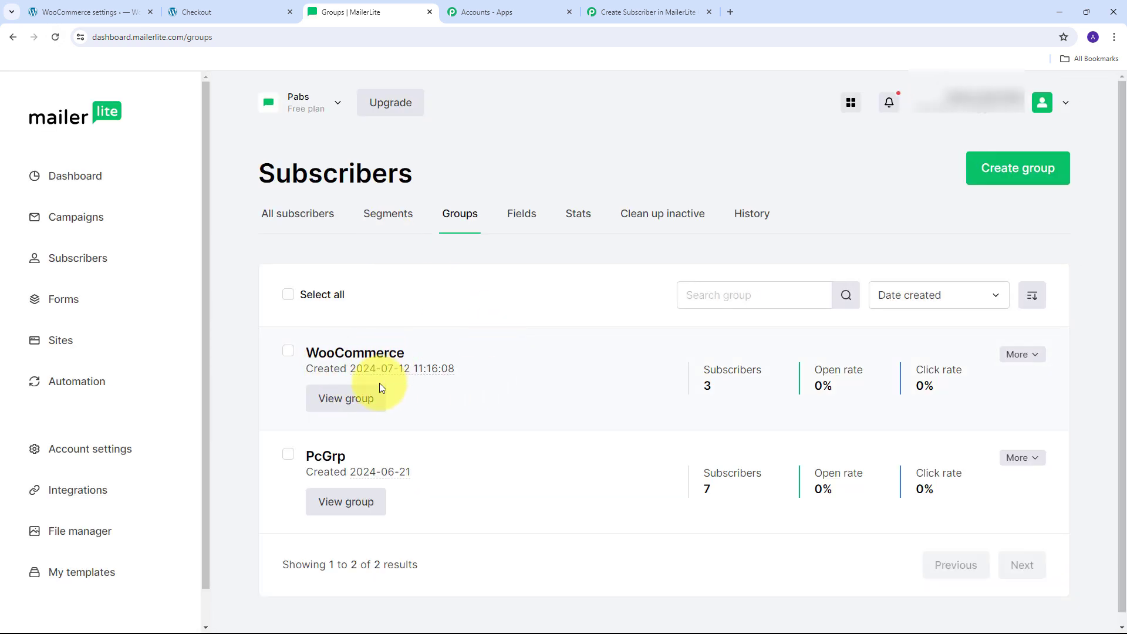
View the WooCommerce group's subscriber list showing 3 active subscribers
{"action": "left_click", "coordinate": [347, 401]}
{"action": "scroll", "coordinate": [579, 302], "scroll_direction": "down", "scroll_amount": 5}
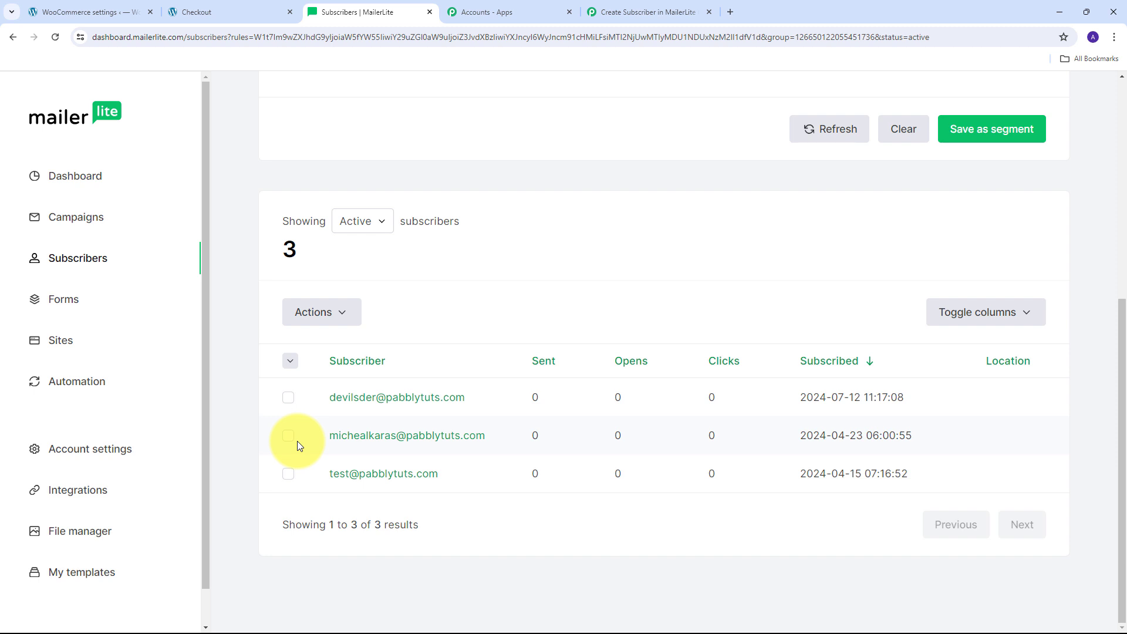
Check the test subscriber's email, name, city, phone, state and ZIP, then return to the store tab
{"action": "left_click", "coordinate": [394, 437]}
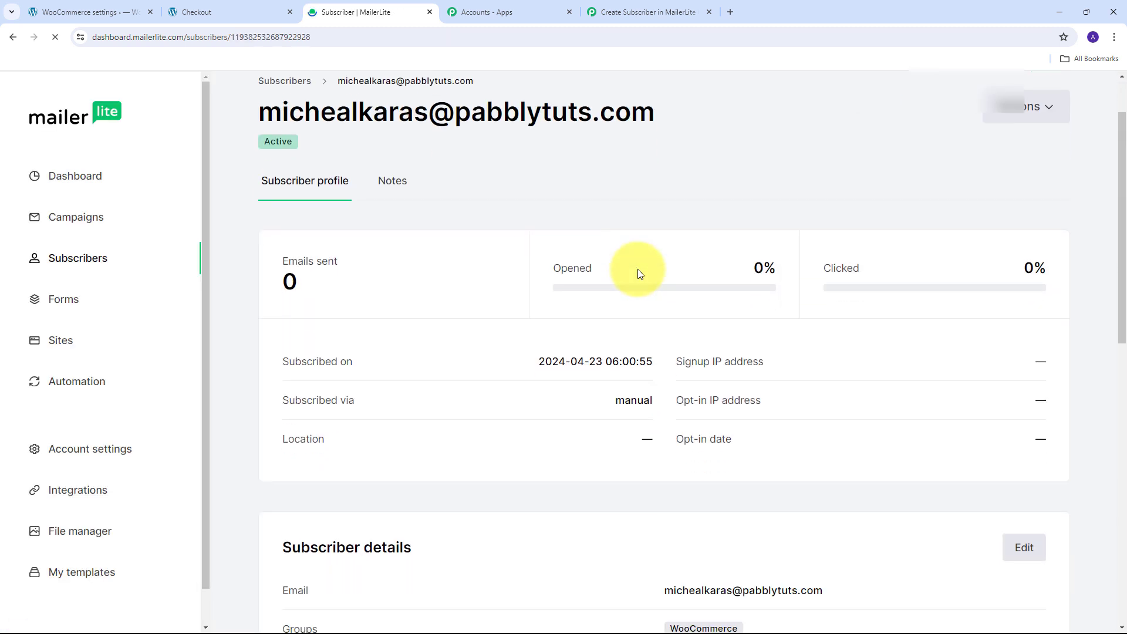
{"action": "scroll", "coordinate": [638, 269], "scroll_direction": "down", "scroll_amount": 6}
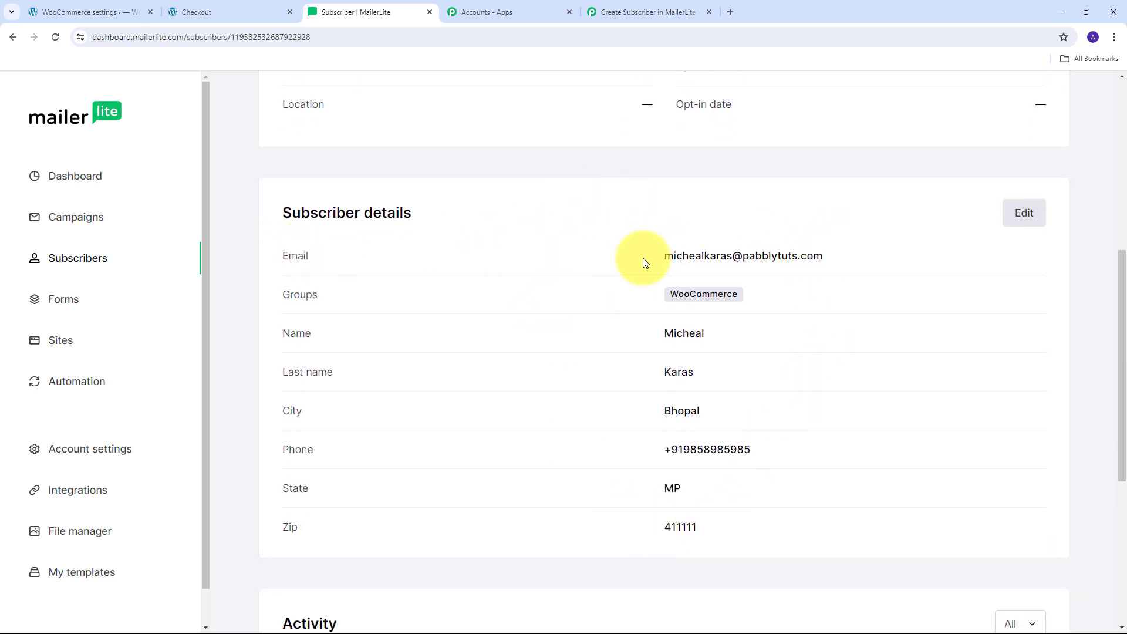
{"action": "left_click_drag", "start_coordinate": [643, 258], "coordinate": [846, 253]}
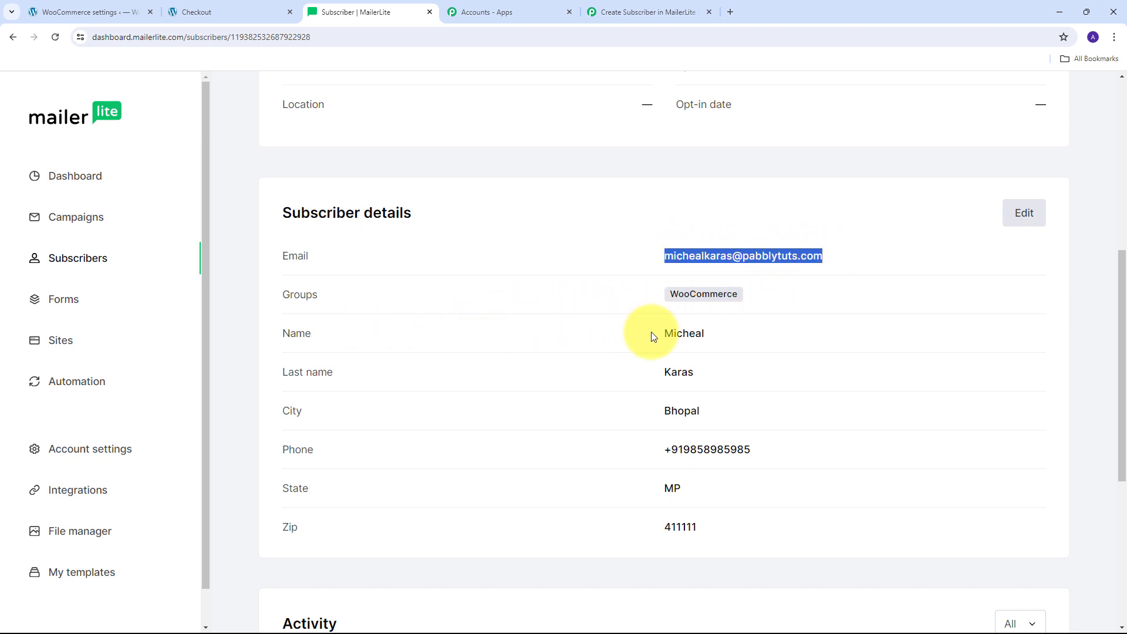
{"action": "left_click_drag", "start_coordinate": [652, 335], "coordinate": [757, 332]}
{"action": "left_click_drag", "start_coordinate": [658, 374], "coordinate": [752, 371]}
{"action": "left_click_drag", "start_coordinate": [642, 417], "coordinate": [761, 418]}
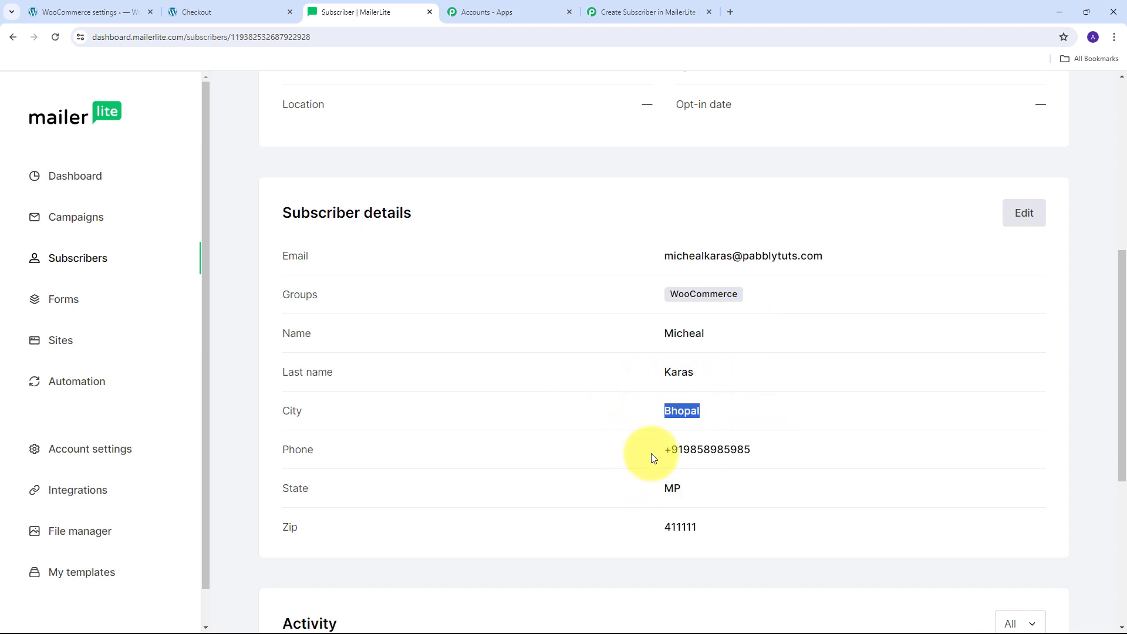
{"action": "left_click_drag", "start_coordinate": [651, 453], "coordinate": [843, 441]}
{"action": "left_click_drag", "start_coordinate": [648, 492], "coordinate": [749, 486]}
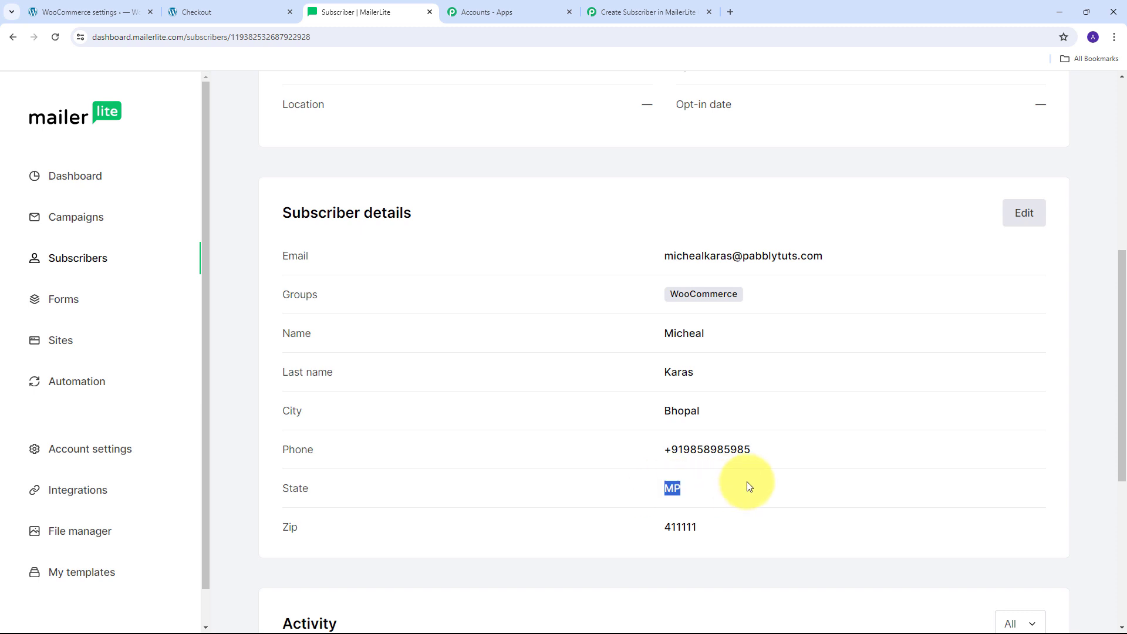
{"action": "left_click_drag", "start_coordinate": [631, 527], "coordinate": [750, 528]}
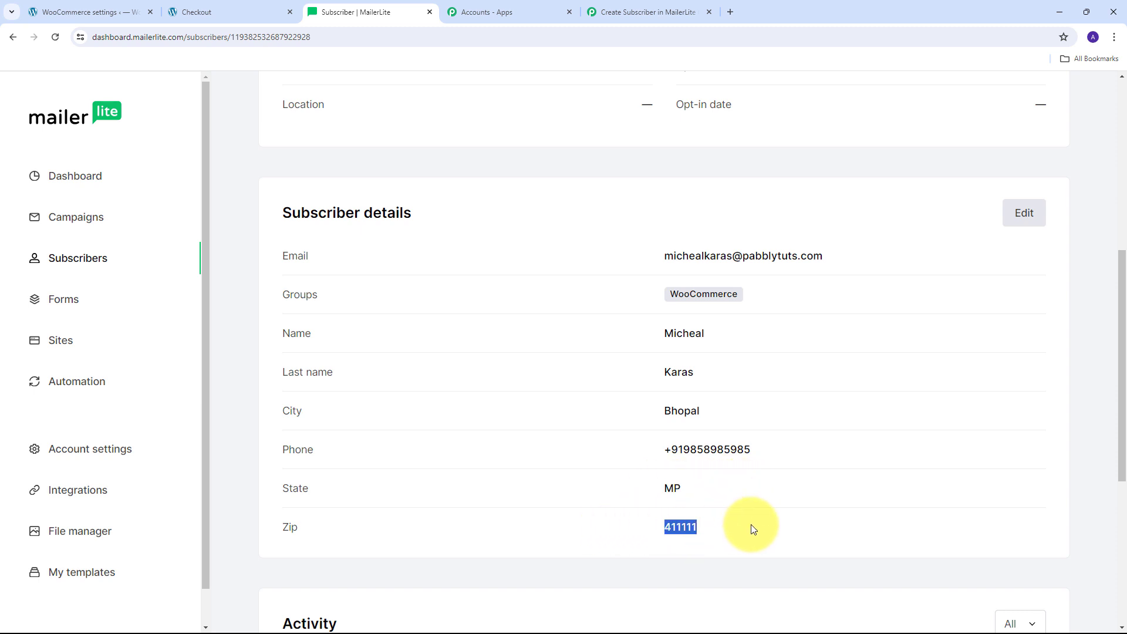
{"action": "left_click", "coordinate": [575, 414]}
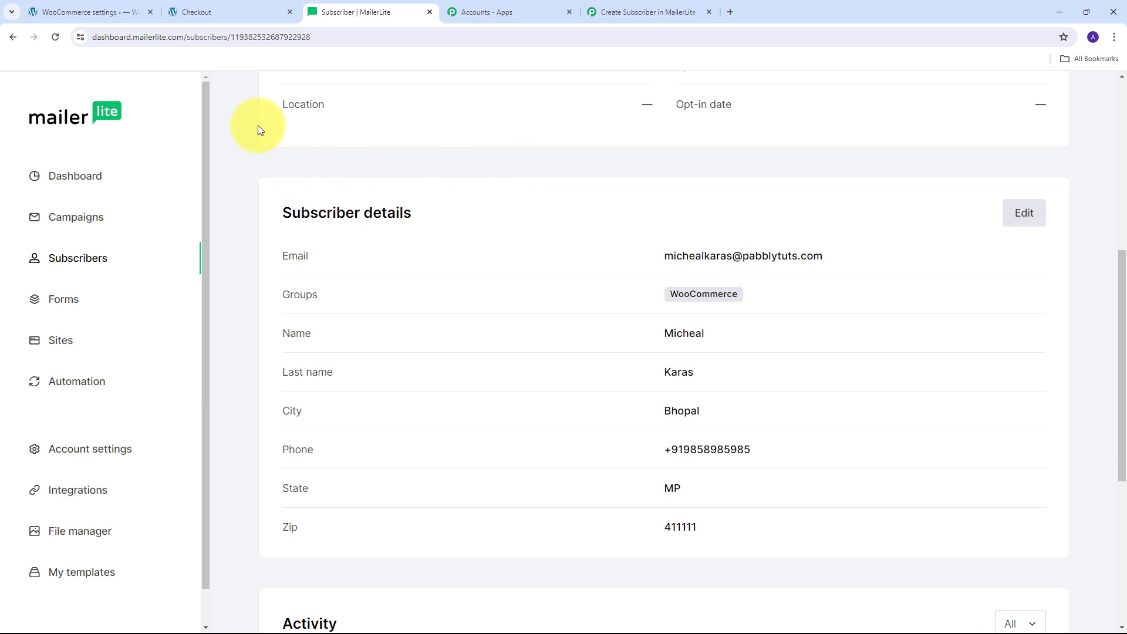
{"action": "left_click", "coordinate": [217, 16]}
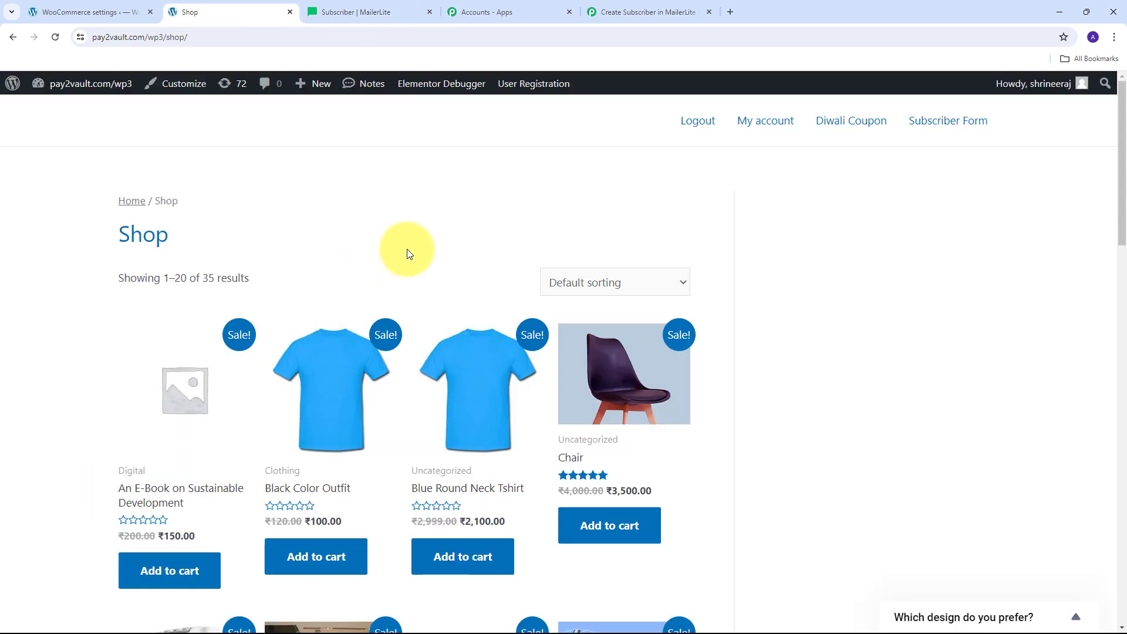
Add the Blue Round Neck Tshirt to the cart and proceed to checkout, showing a ₹2,100.00 total
{"action": "scroll", "coordinate": [476, 241], "scroll_direction": "down", "scroll_amount": 2}
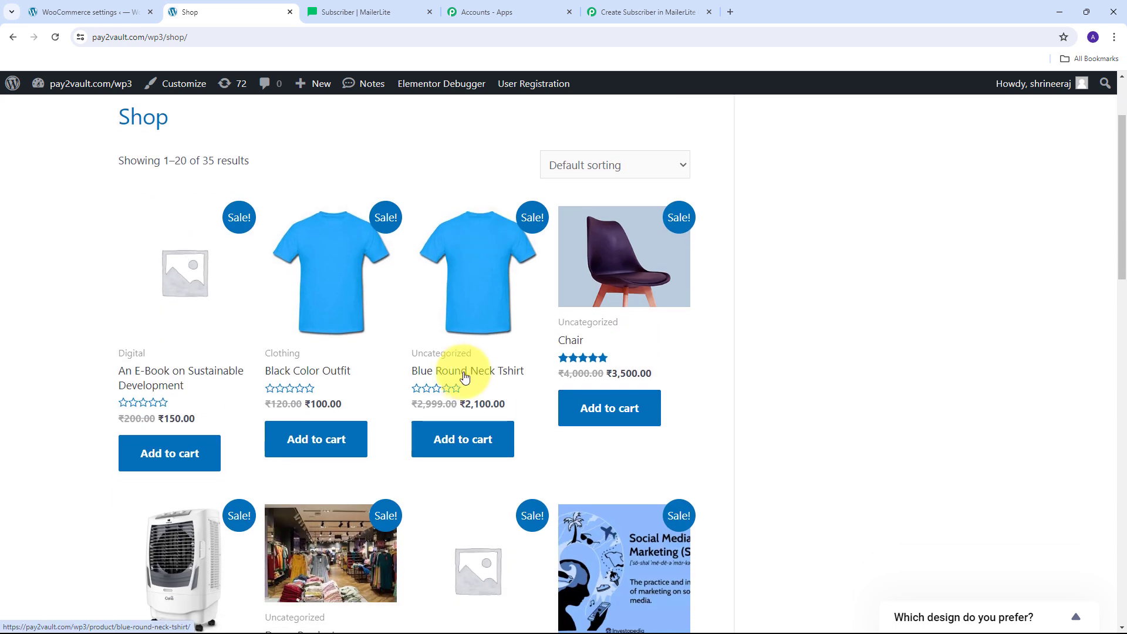
{"action": "left_click", "coordinate": [462, 445]}
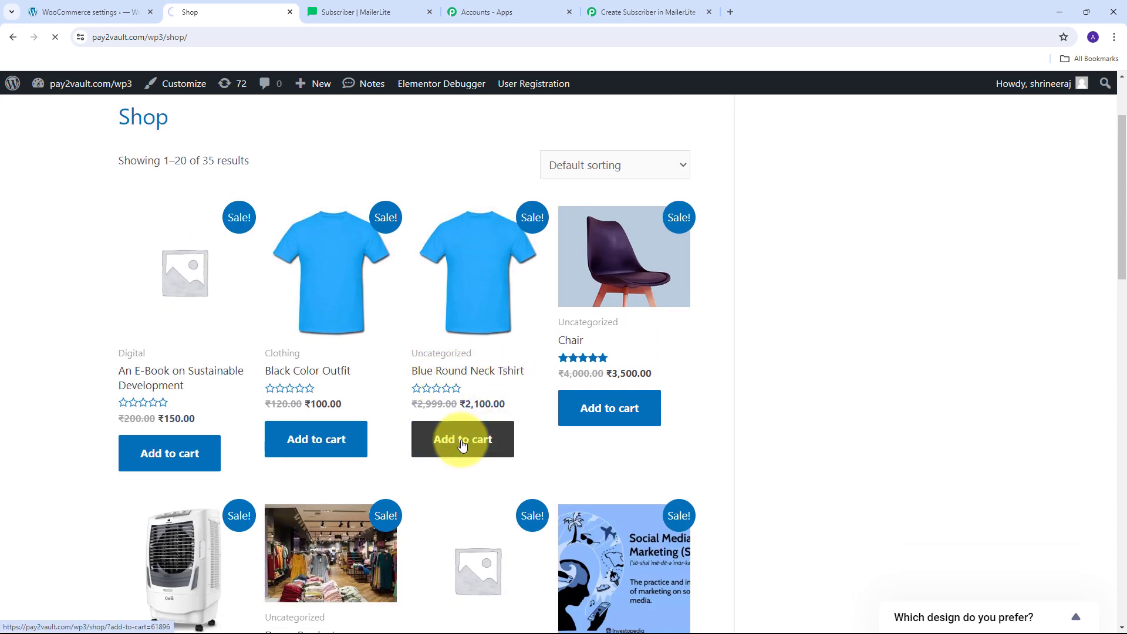
{"action": "scroll", "coordinate": [505, 366], "scroll_direction": "down", "scroll_amount": 6}
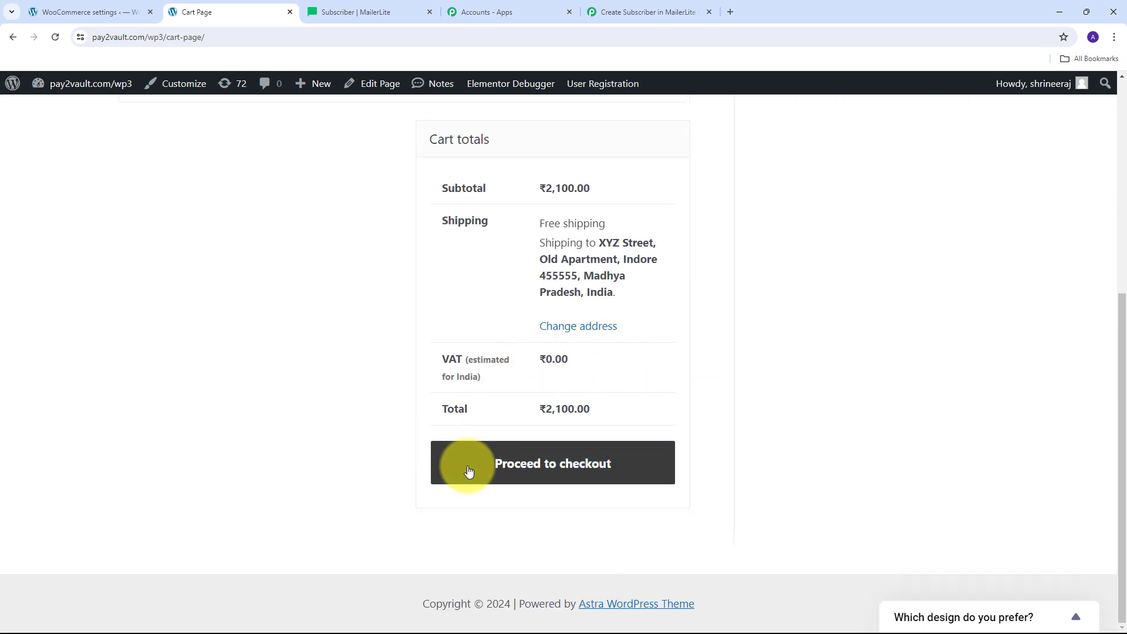
{"action": "left_click", "coordinate": [575, 472]}
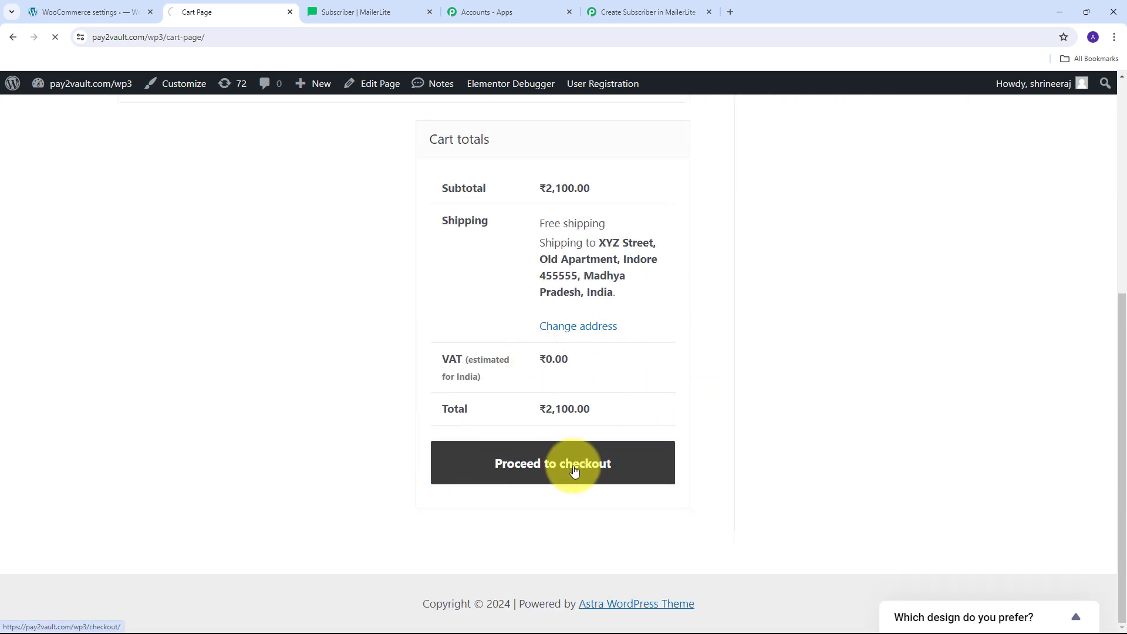
{"action": "scroll", "coordinate": [759, 353], "scroll_direction": "down", "scroll_amount": 6}
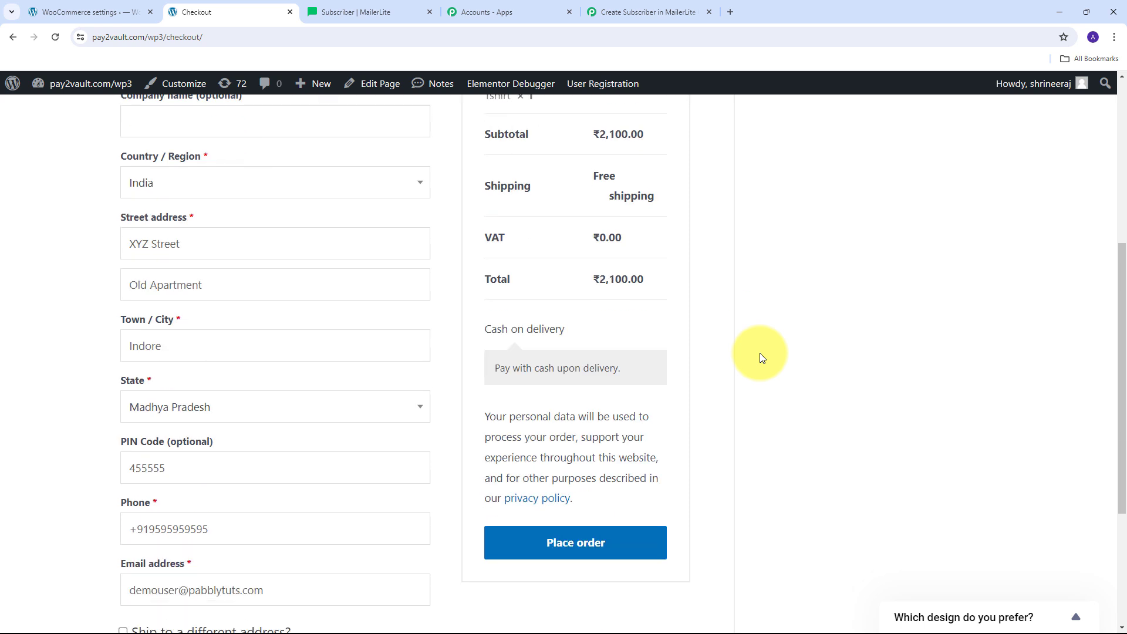
Check the prefilled street address, city and PIN Code, then place the ₹2,100.00 cash-on-delivery order
{"action": "scroll", "coordinate": [759, 353], "scroll_direction": "up", "scroll_amount": 6}
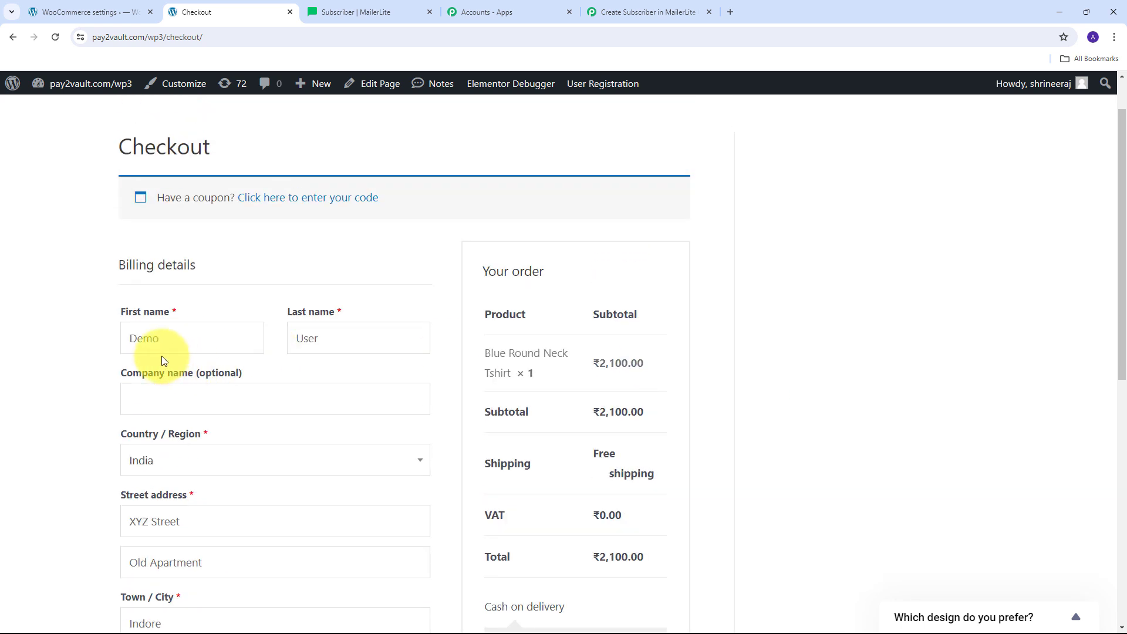
{"action": "scroll", "coordinate": [344, 337], "scroll_direction": "down", "scroll_amount": 3}
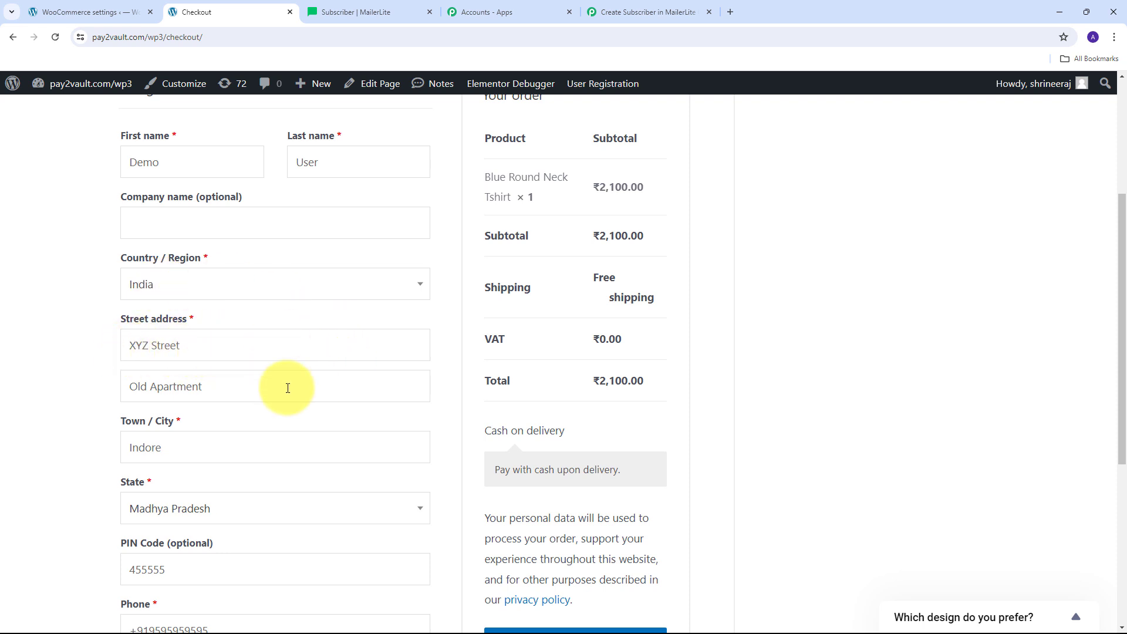
{"action": "left_click_drag", "start_coordinate": [287, 386], "coordinate": [96, 390]}
{"action": "scroll", "coordinate": [199, 356], "scroll_direction": "down", "scroll_amount": 2}
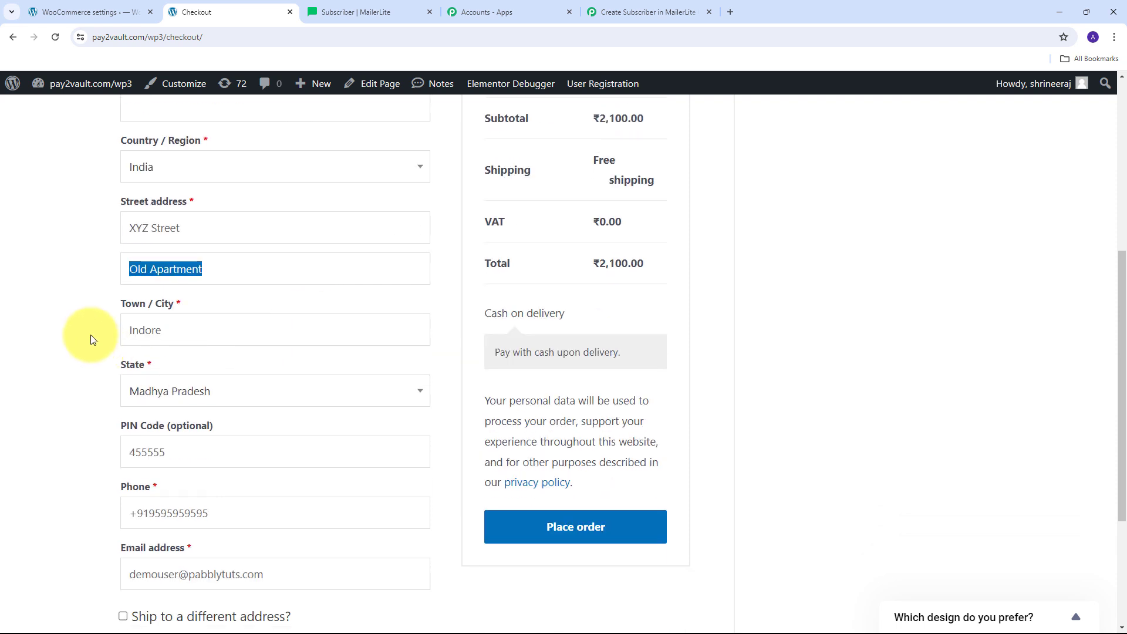
{"action": "key", "text": "Tab"}
{"action": "scroll", "coordinate": [214, 393], "scroll_direction": "down", "scroll_amount": 1}
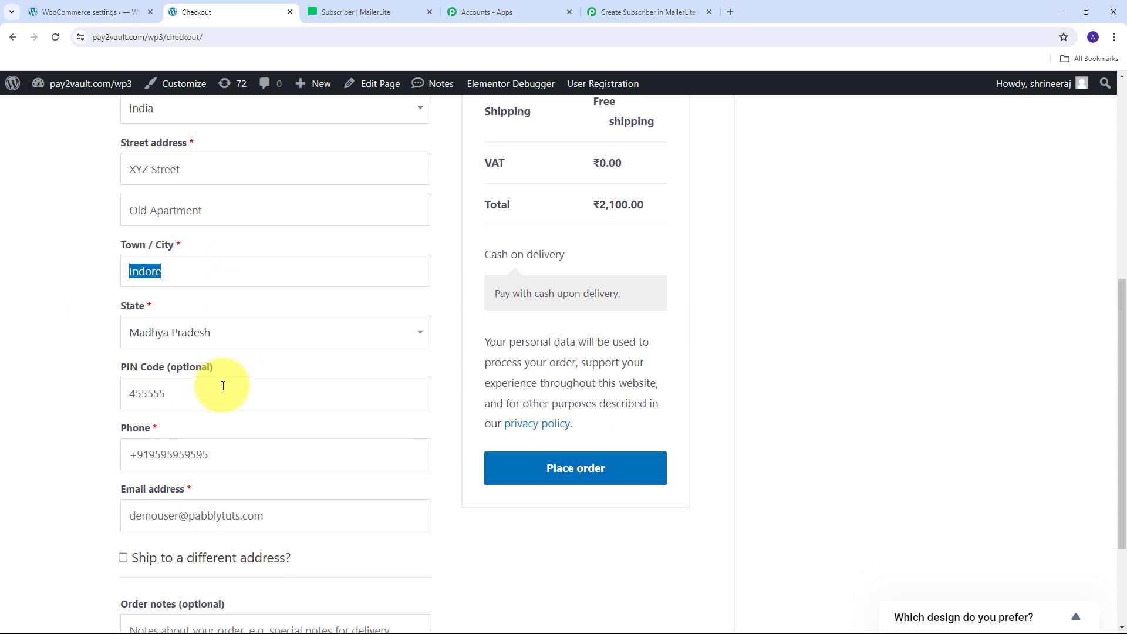
{"action": "left_click", "coordinate": [192, 393]}
{"action": "left_click_drag", "start_coordinate": [192, 393], "coordinate": [83, 411]}
{"action": "scroll", "coordinate": [221, 381], "scroll_direction": "down", "scroll_amount": 1}
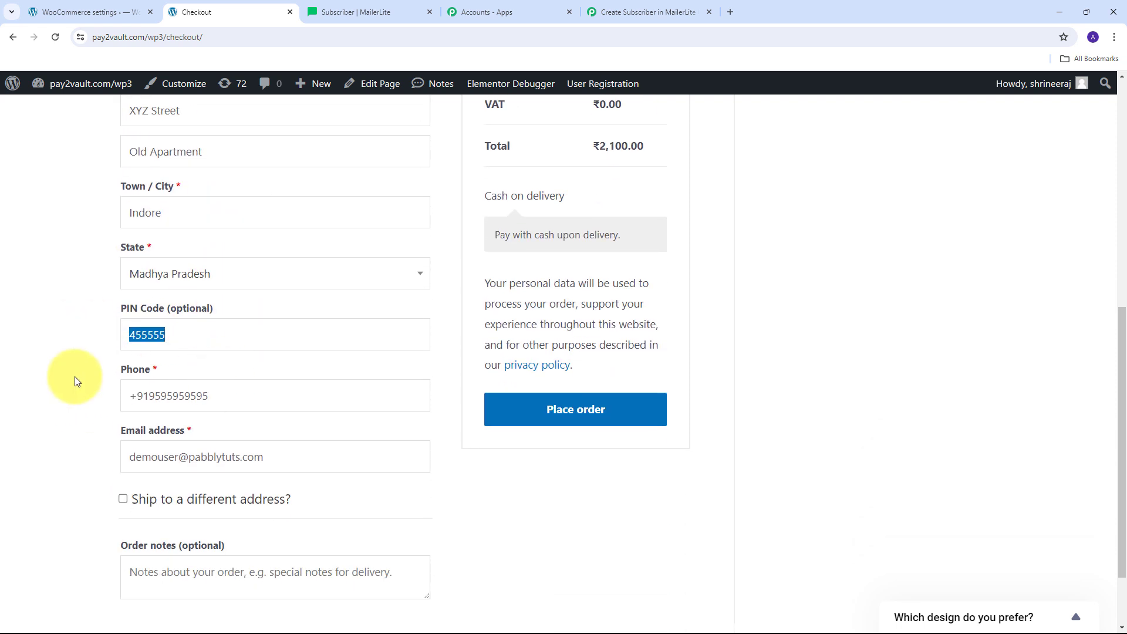
{"action": "left_click_drag", "start_coordinate": [221, 397], "coordinate": [103, 405]}
{"action": "scroll", "coordinate": [304, 356], "scroll_direction": "down", "scroll_amount": 2}
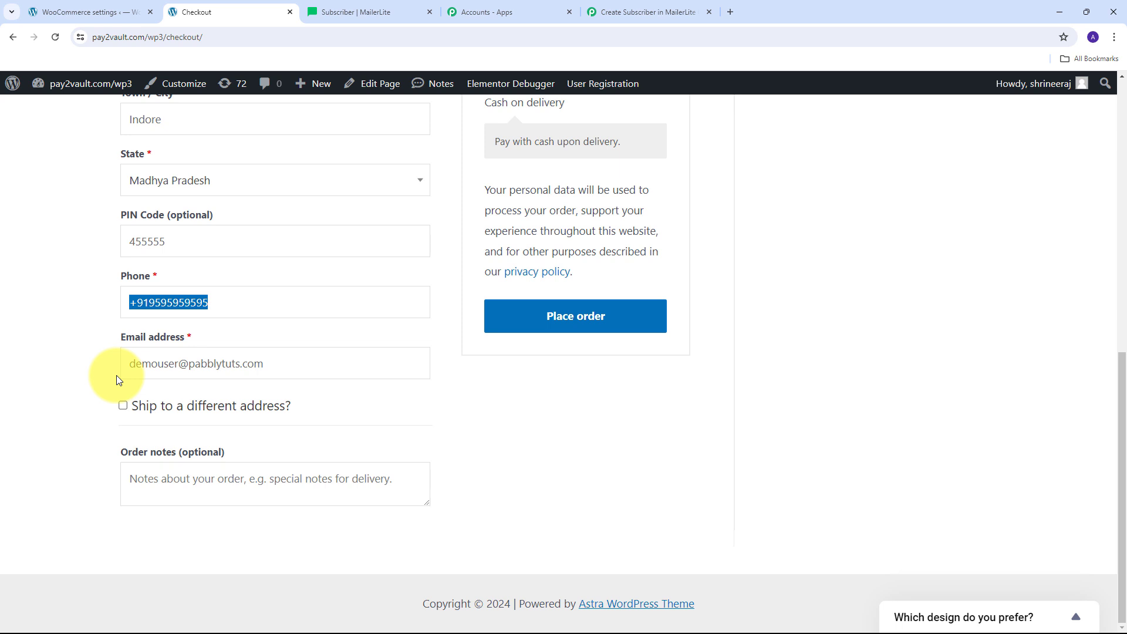
{"action": "left_click", "coordinate": [580, 319]}
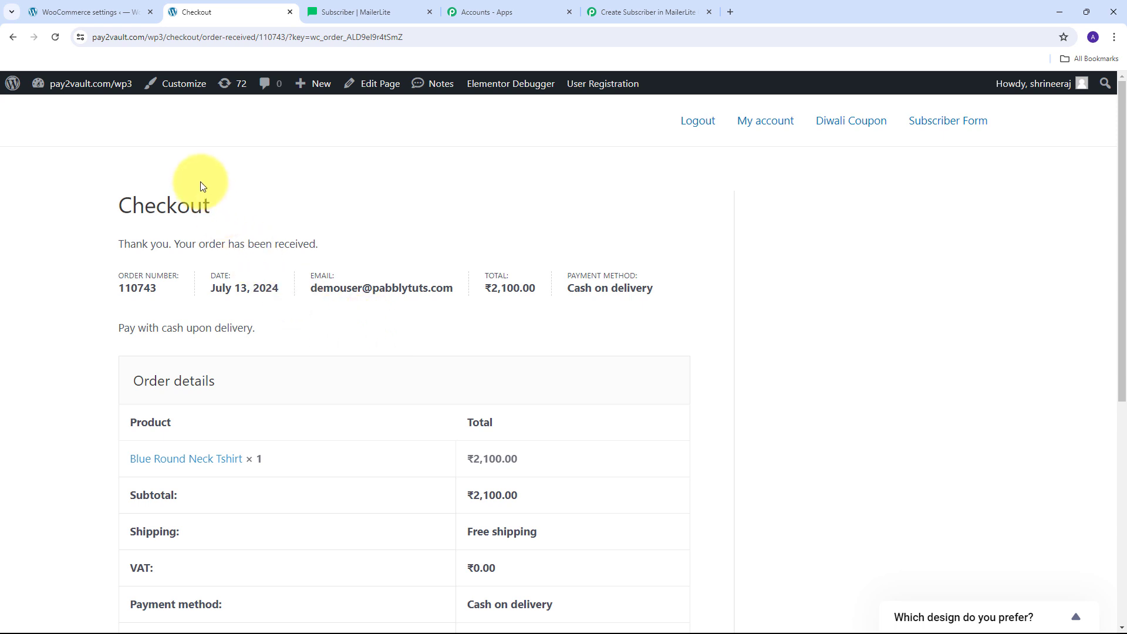
In MailerLite, go back to the WooCommerce group's subscriber list and open the newest subscriber
{"action": "left_click", "coordinate": [359, 13]}
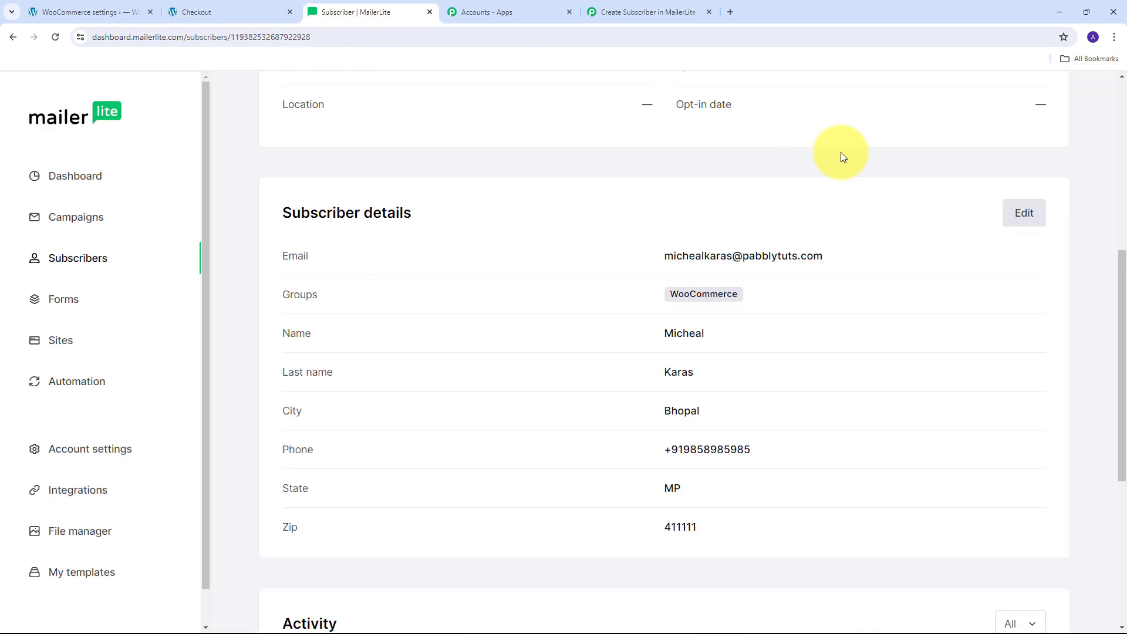
{"action": "left_click", "coordinate": [12, 39]}
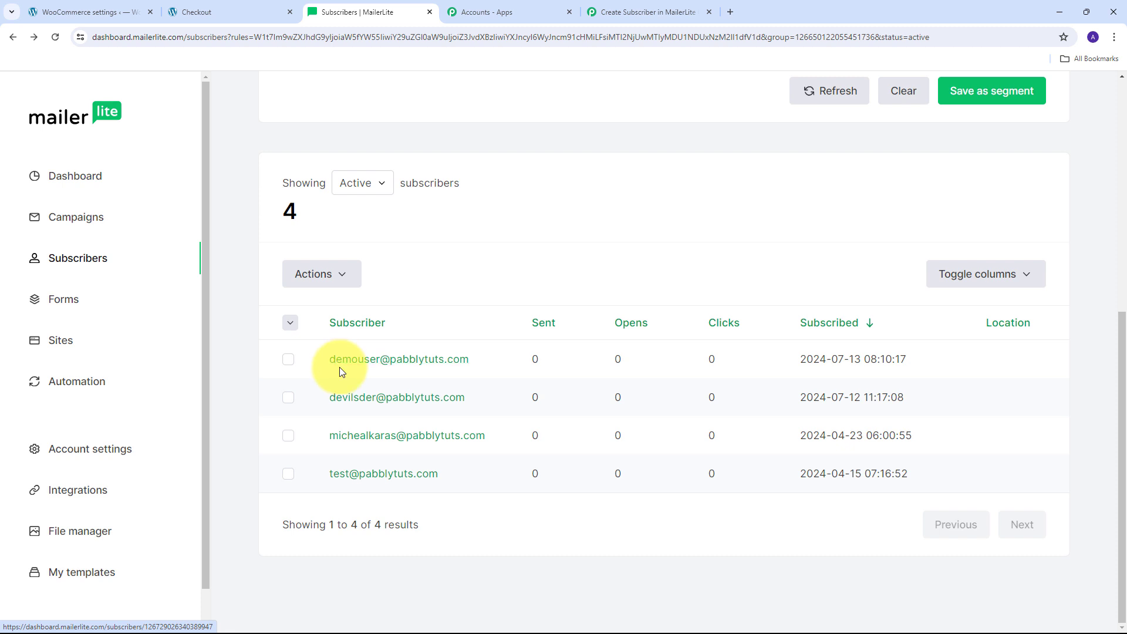
{"action": "left_click", "coordinate": [397, 360]}
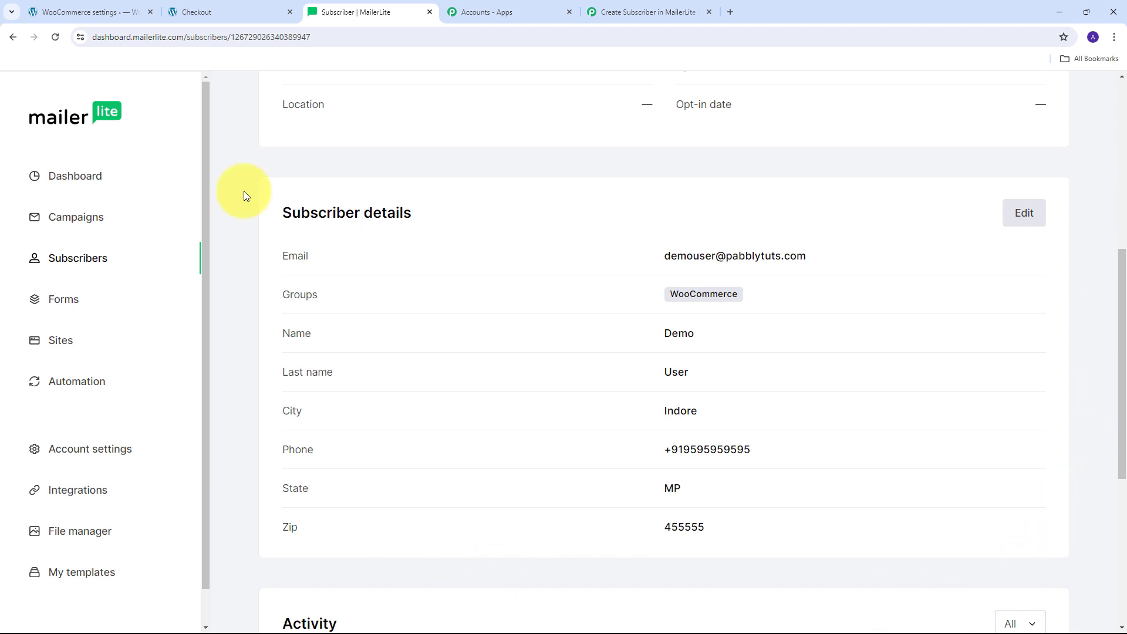
Highlight the subscriber's email, first name, city, phone and zip code to compare with the order
{"action": "left_click_drag", "start_coordinate": [634, 256], "coordinate": [1004, 273]}
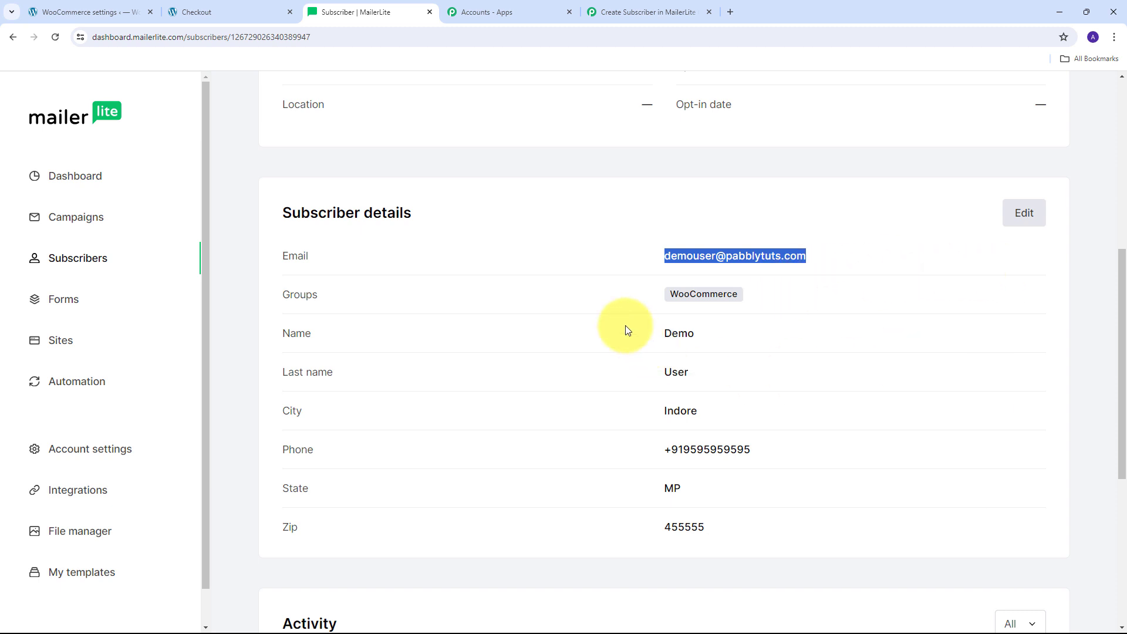
{"action": "left_click_drag", "start_coordinate": [625, 326], "coordinate": [759, 375]}
{"action": "left_click_drag", "start_coordinate": [666, 416], "coordinate": [712, 410]}
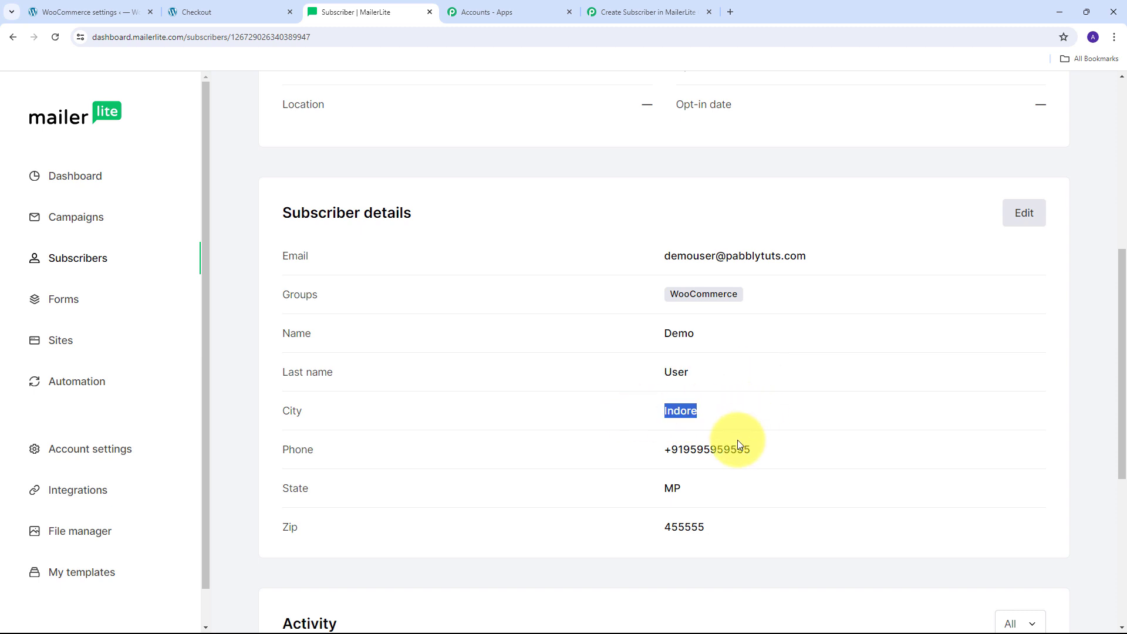
{"action": "left_click", "coordinate": [657, 451]}
{"action": "left_click_drag", "start_coordinate": [657, 451], "coordinate": [828, 446]}
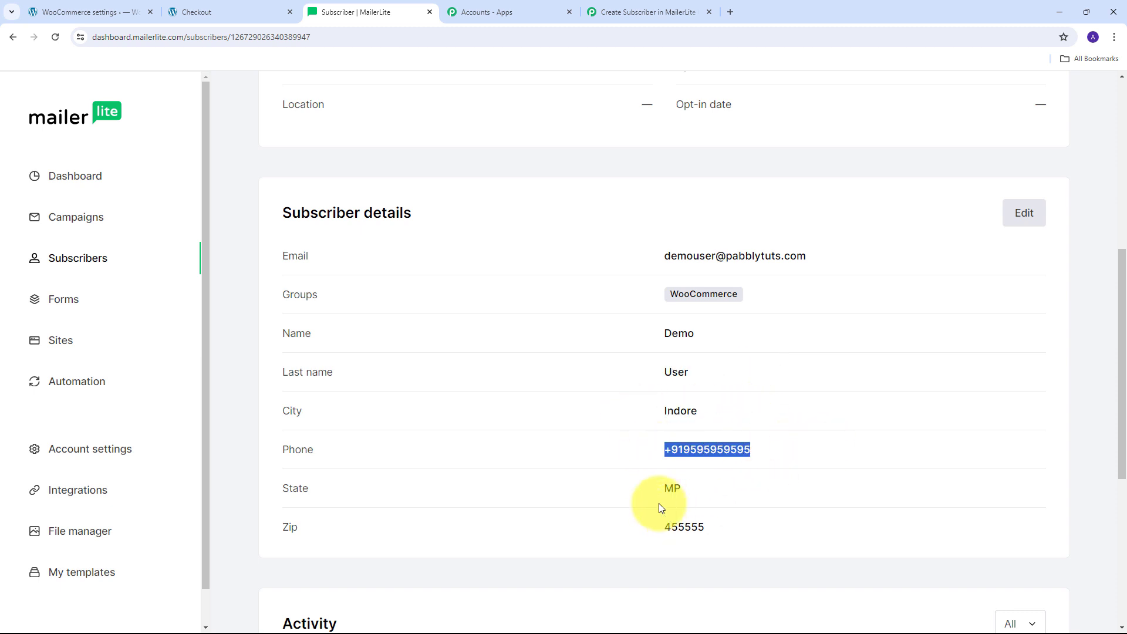
{"action": "left_click", "coordinate": [653, 490]}
{"action": "left_click_drag", "start_coordinate": [624, 534], "coordinate": [737, 526]}
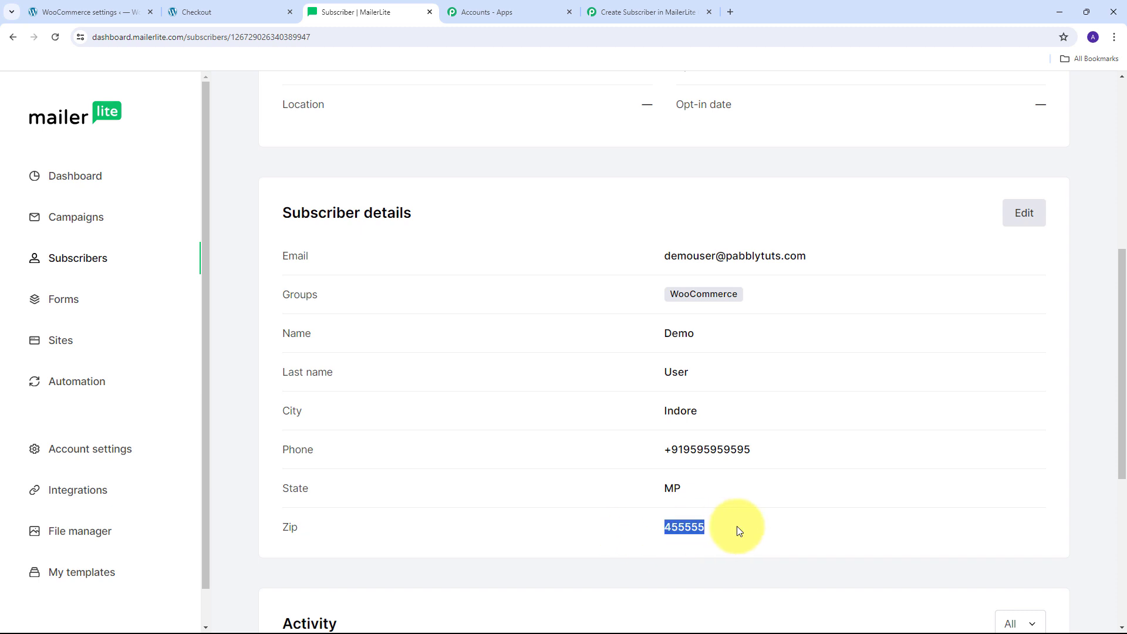
Return to the Pabbly Connect workflow overview, where the WooCommerce-to-MailerLite workflow is switched on
{"action": "scroll", "coordinate": [562, 403], "scroll_direction": "up", "scroll_amount": 2}
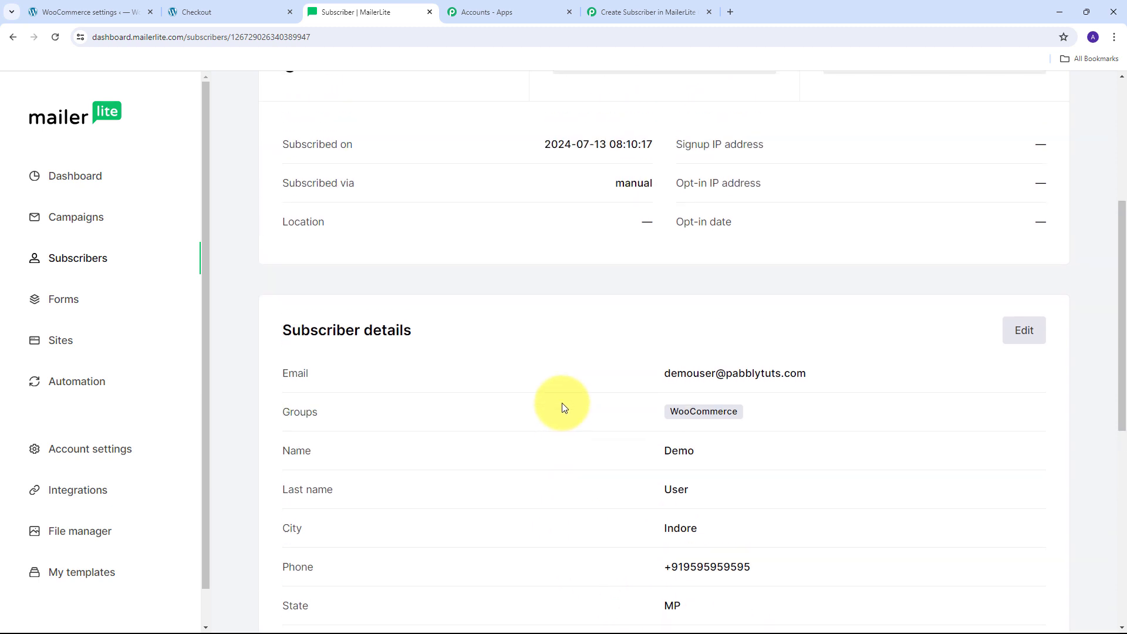
{"action": "scroll", "coordinate": [562, 403], "scroll_direction": "down", "scroll_amount": 3}
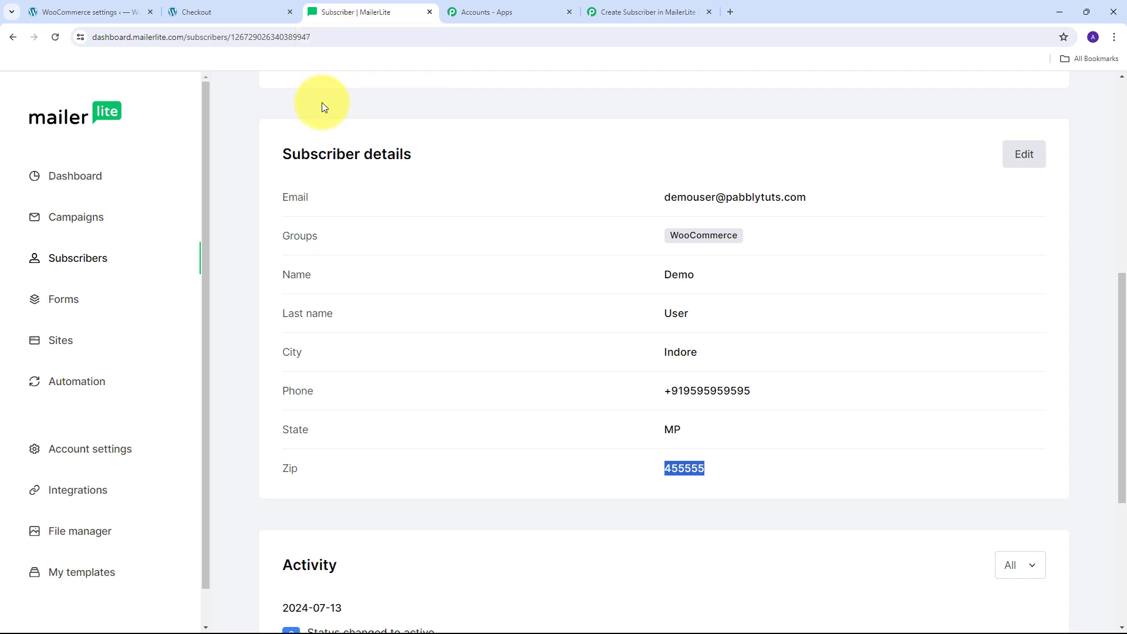
{"action": "left_click", "coordinate": [651, 16]}
{"action": "scroll", "coordinate": [734, 177], "scroll_direction": "up", "scroll_amount": 10}
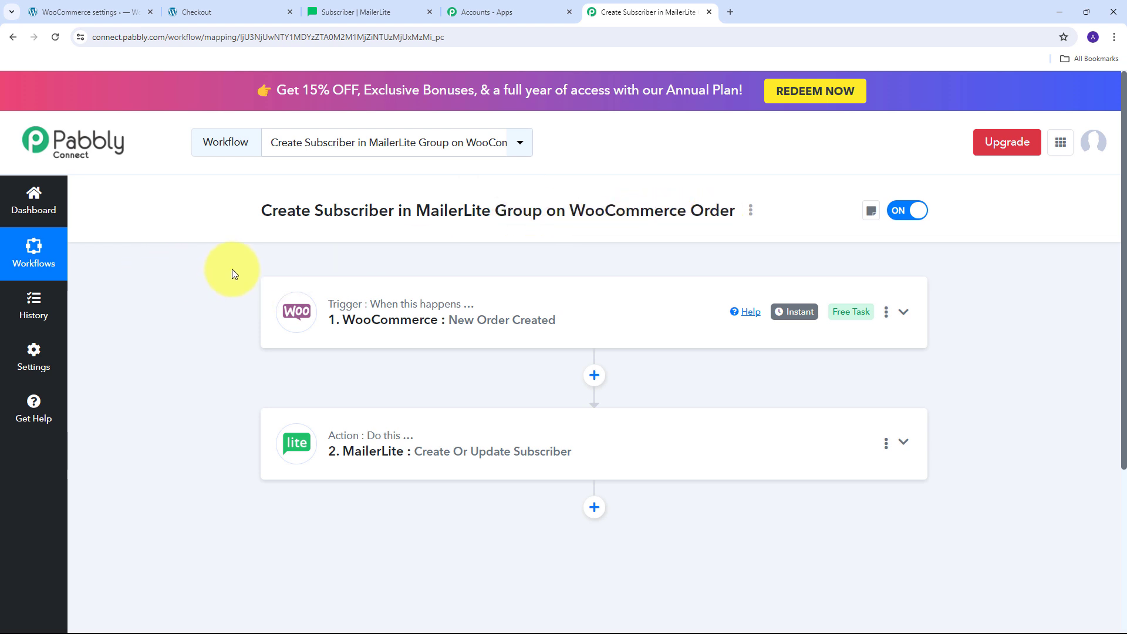
{"action": "scroll", "coordinate": [221, 248], "scroll_direction": "down", "scroll_amount": 1}
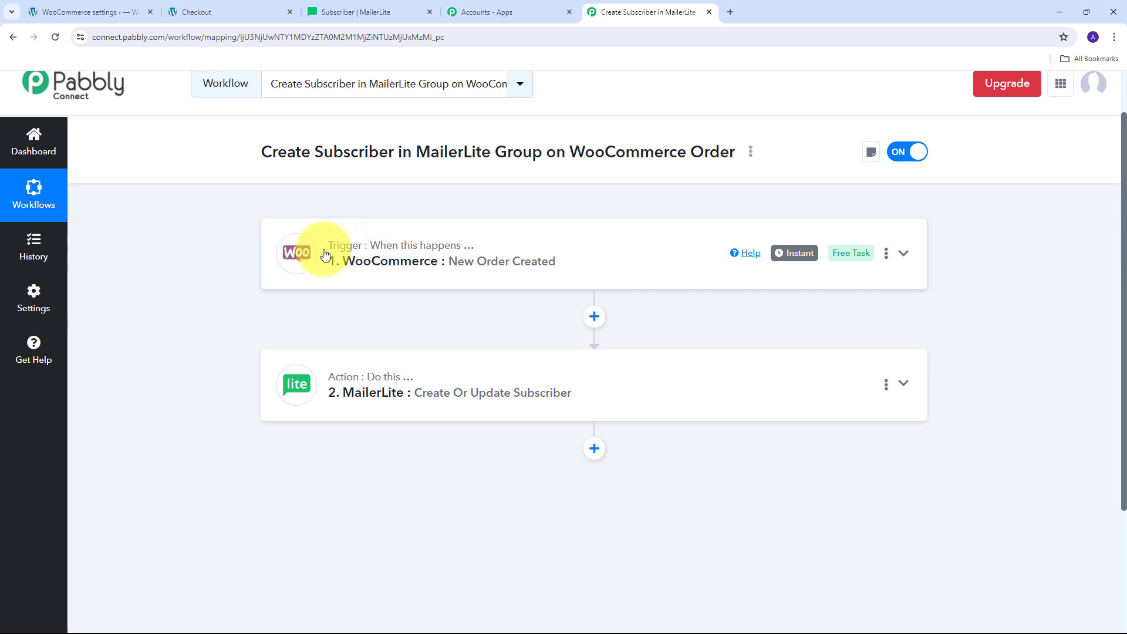
{"action": "mouse_move", "coordinate": [345, 254]}
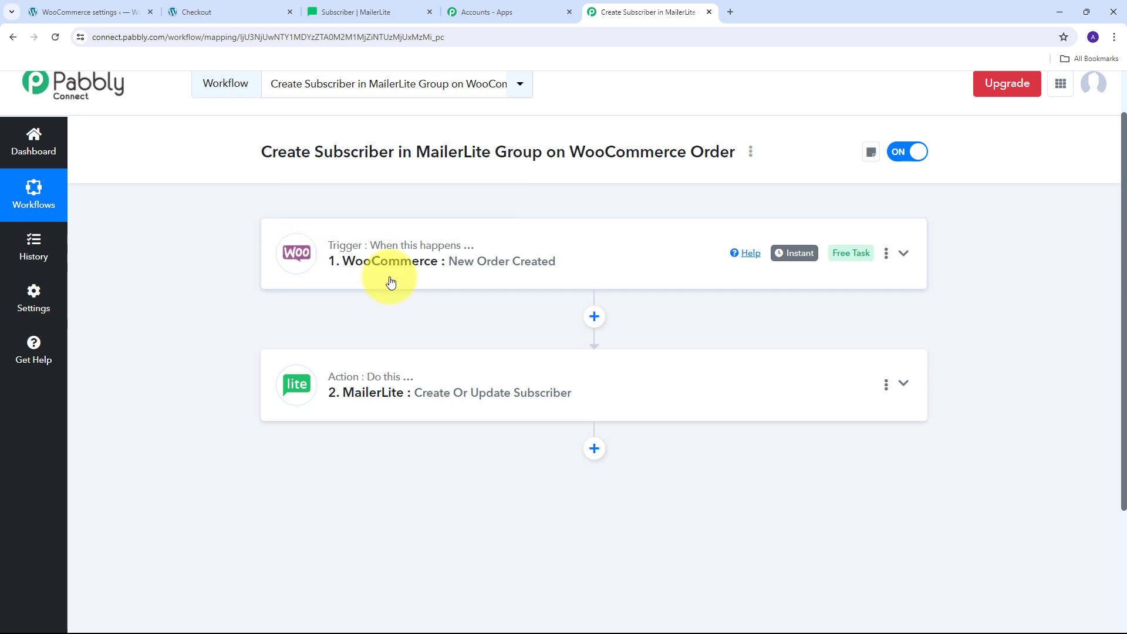
{"action": "scroll", "coordinate": [364, 266], "scroll_direction": "down", "scroll_amount": 1}
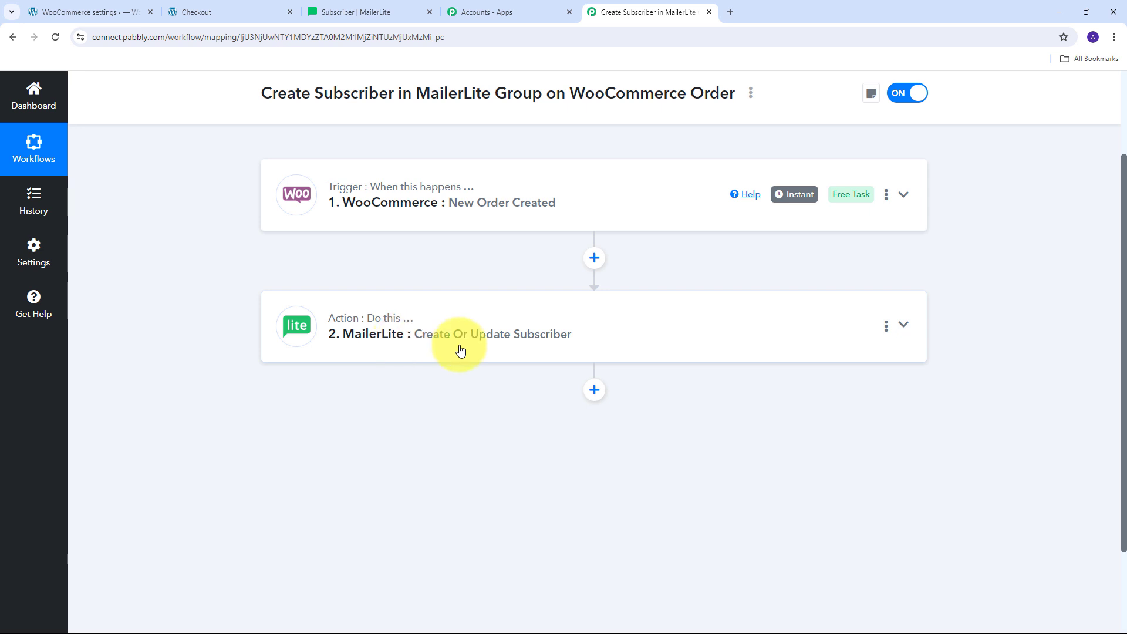
{"action": "scroll", "coordinate": [572, 353], "scroll_direction": "up", "scroll_amount": 2}
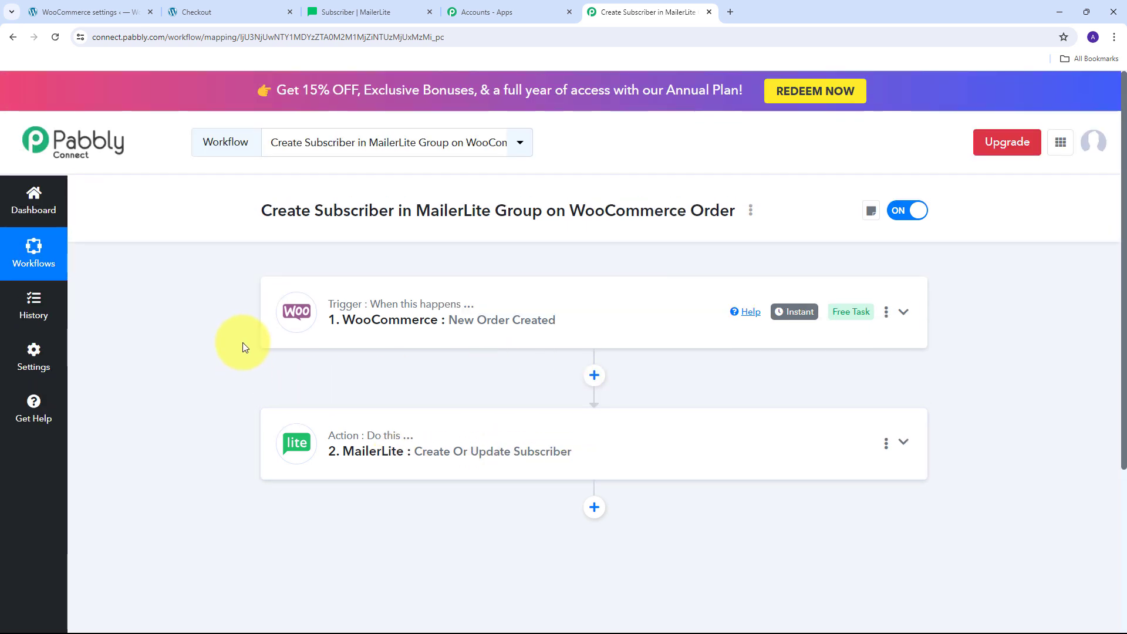